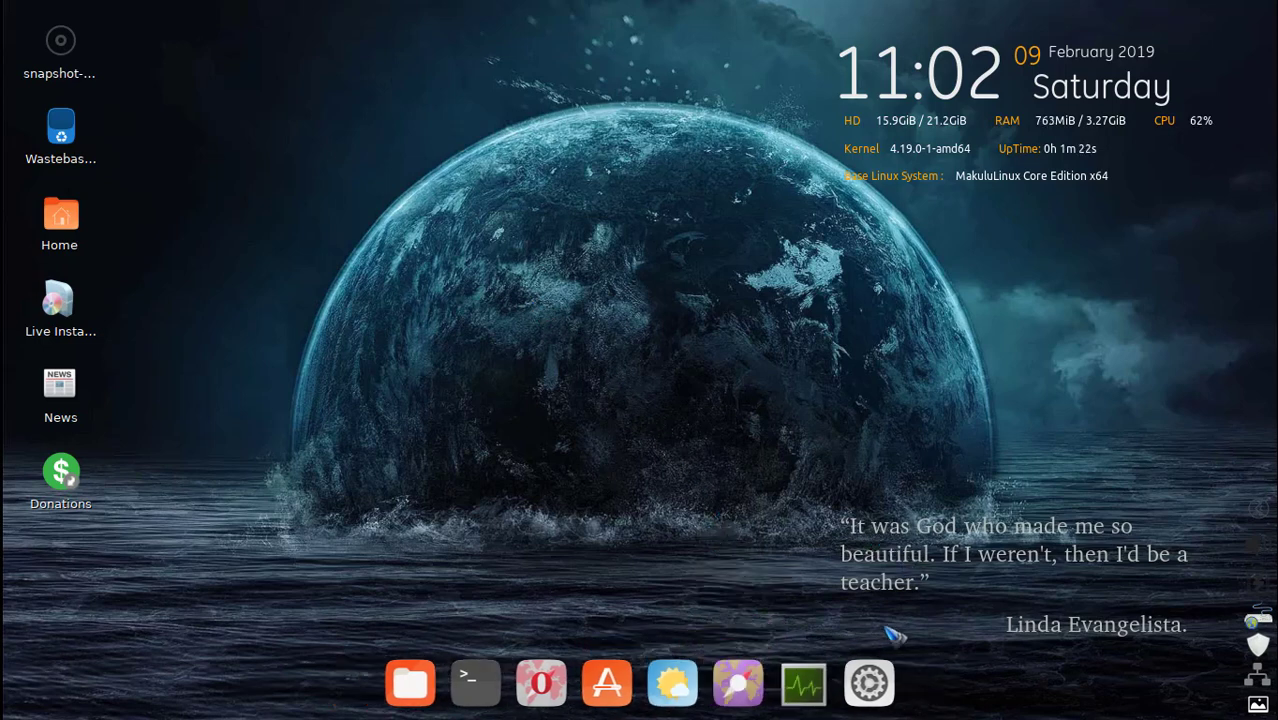
- Open the desktop settings window to view its categories, and close it again
left_click(870, 670)
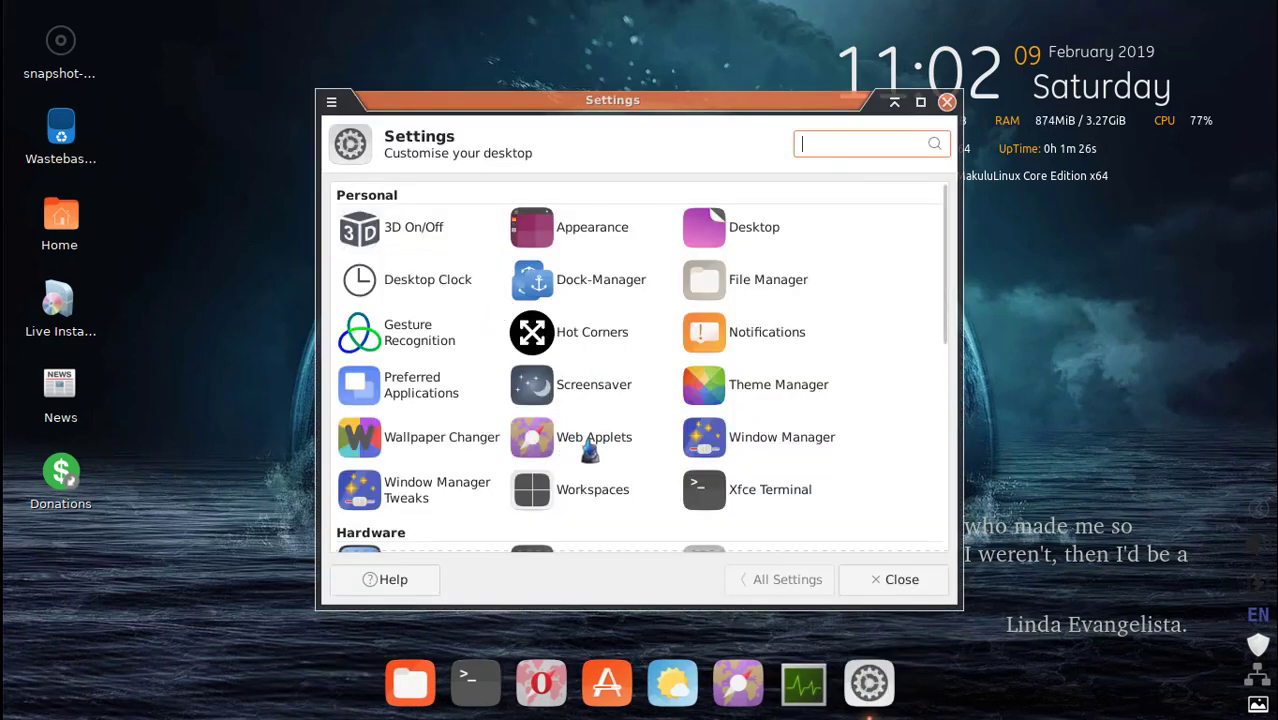
left_click(893, 579)
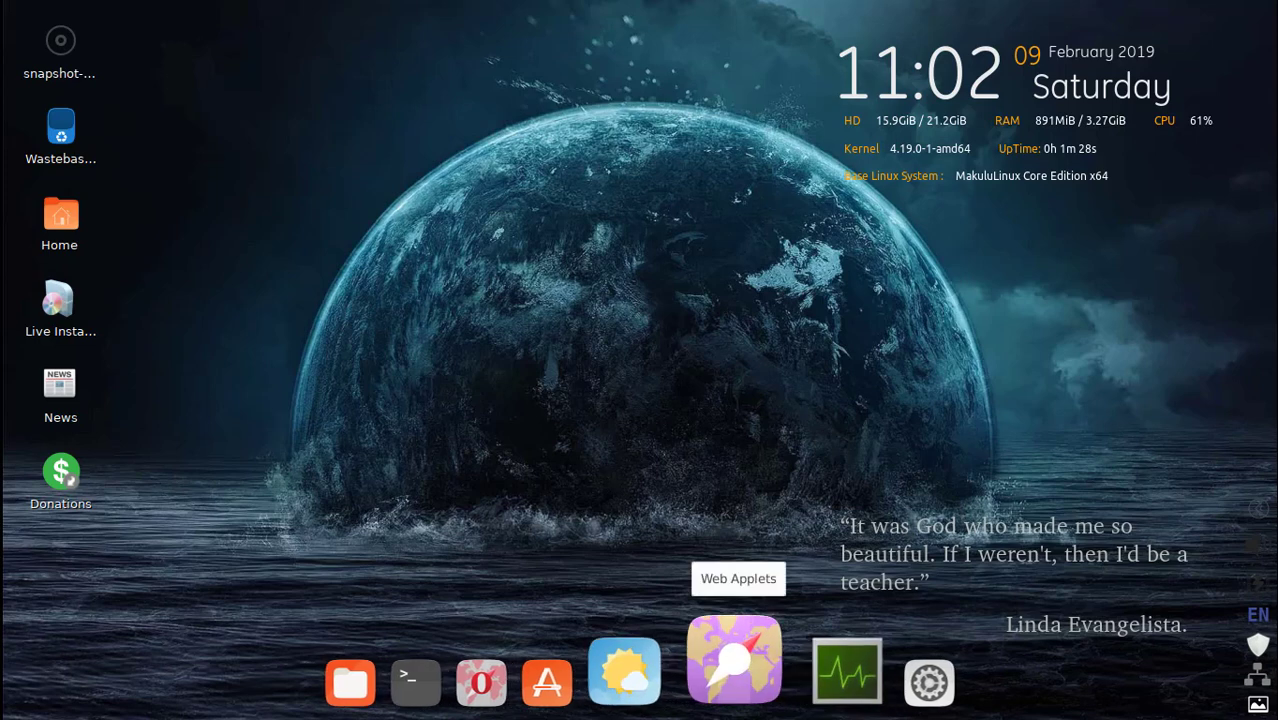
- Turn on the Web Applets panel after reading its RAM recommendation
left_click(737, 712)
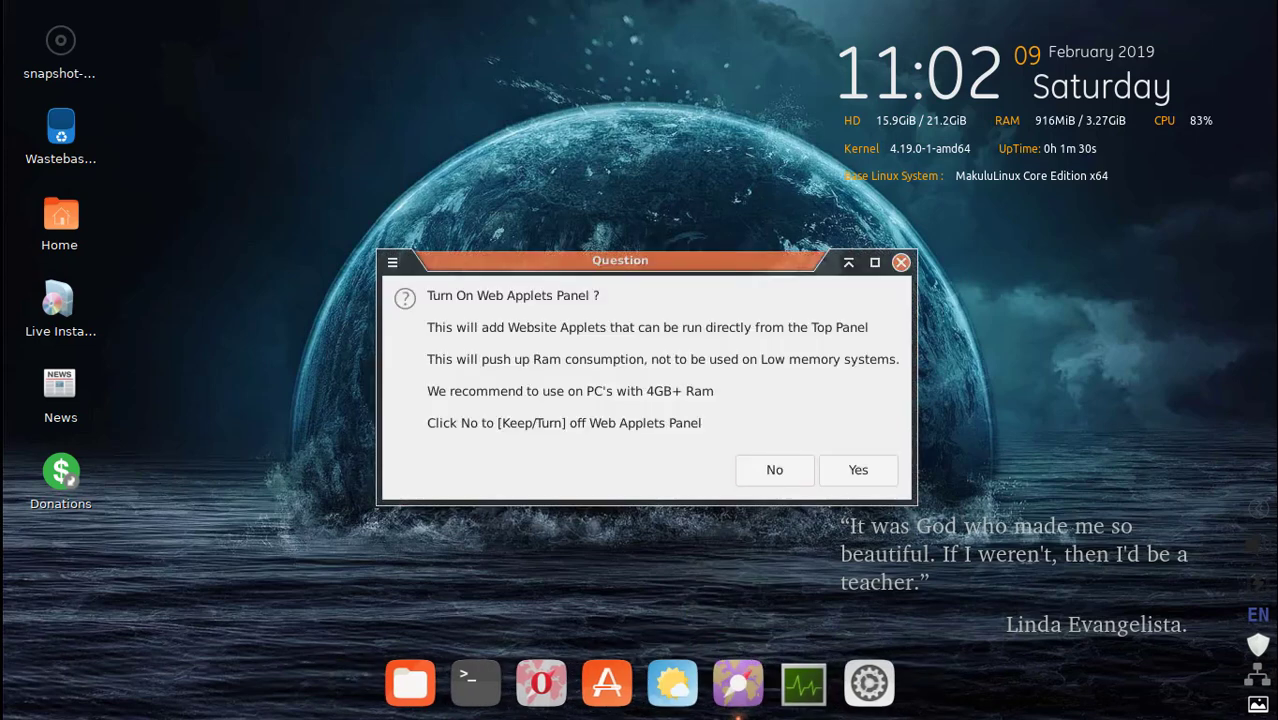
left_click_drag(488, 391, 714, 392)
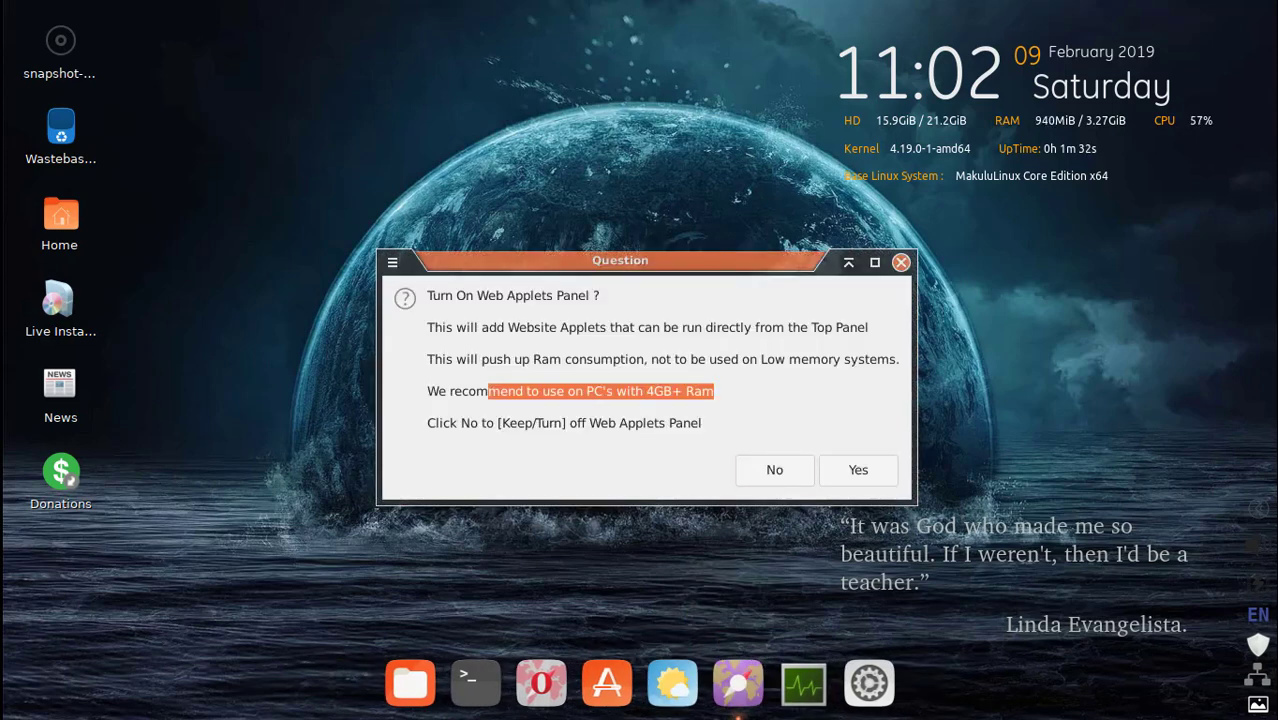
left_click(738, 407)
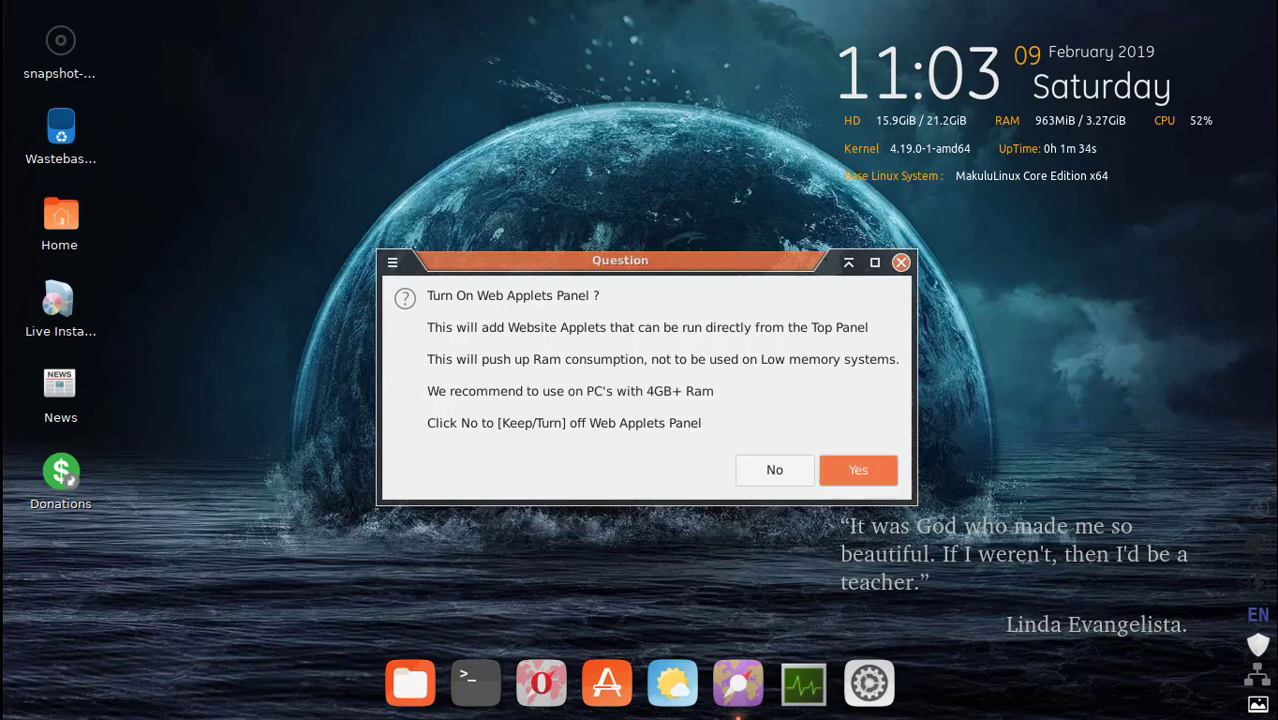
left_click(858, 470)
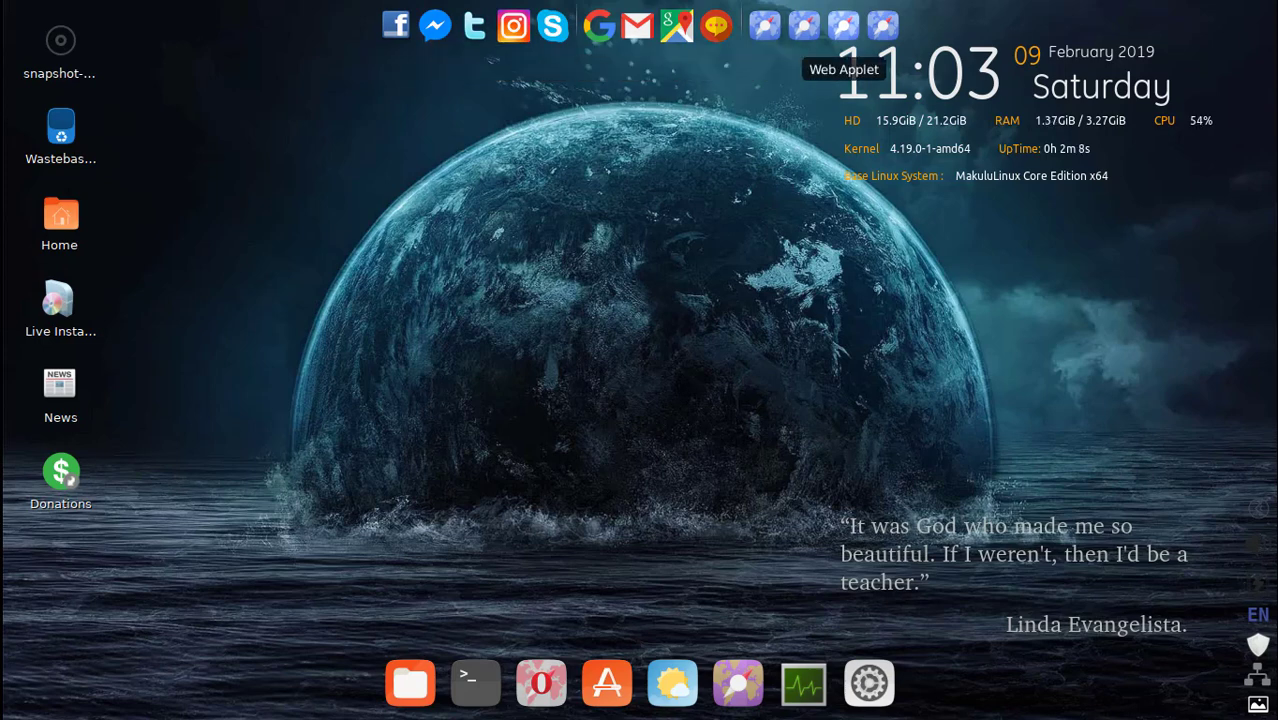
- Assign Ebay to the first blank web applet, view the loaded page and close it
left_click(764, 25)
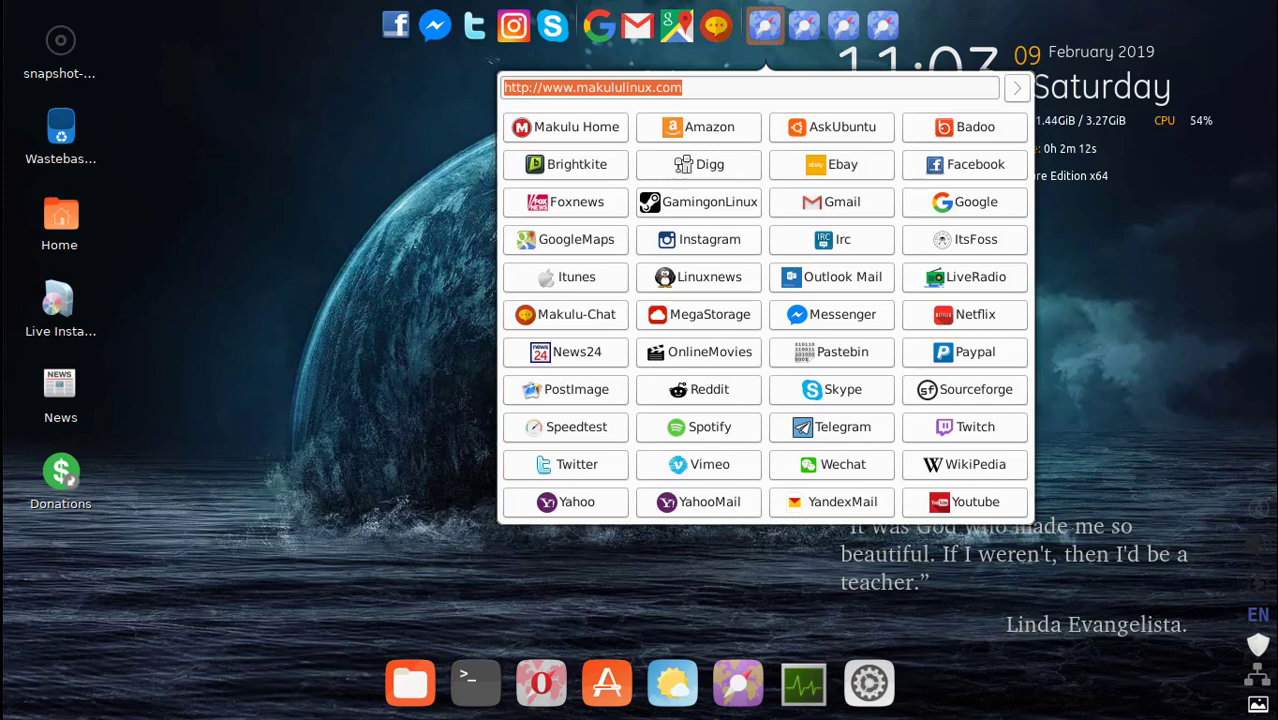
left_click(831, 164)
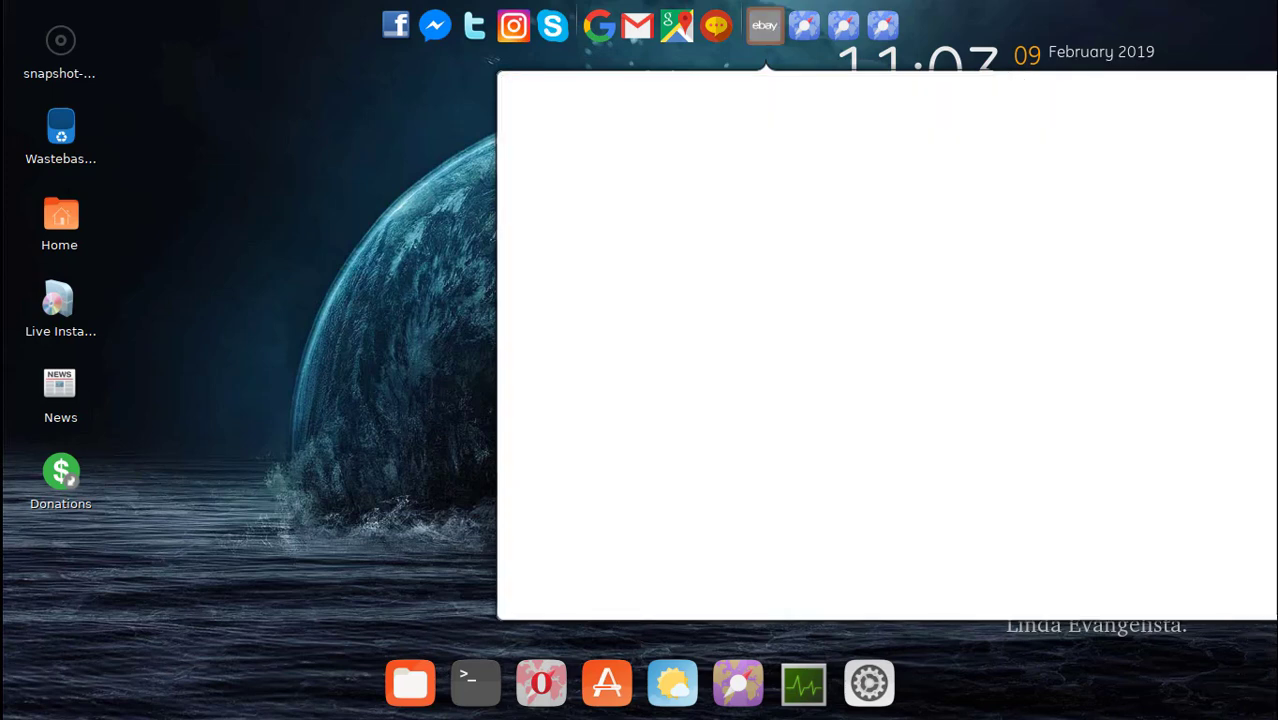
left_click(764, 25)
left_click(764, 25)
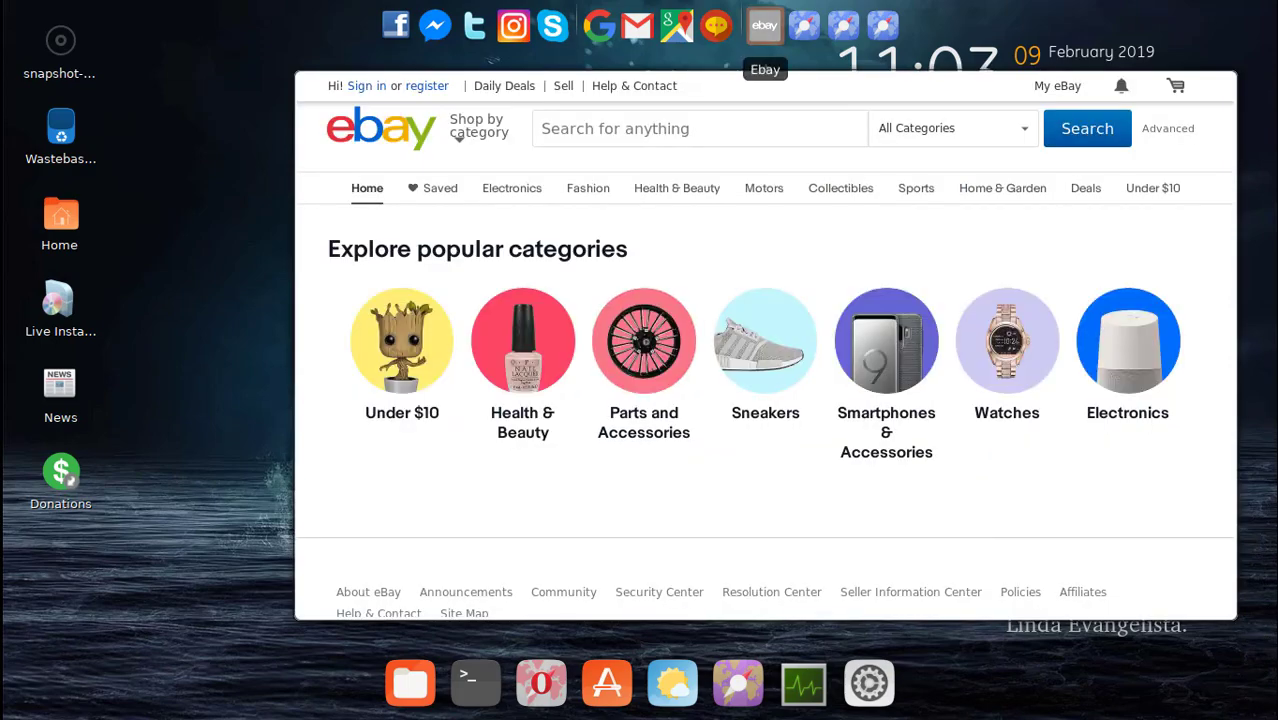
left_click(764, 25)
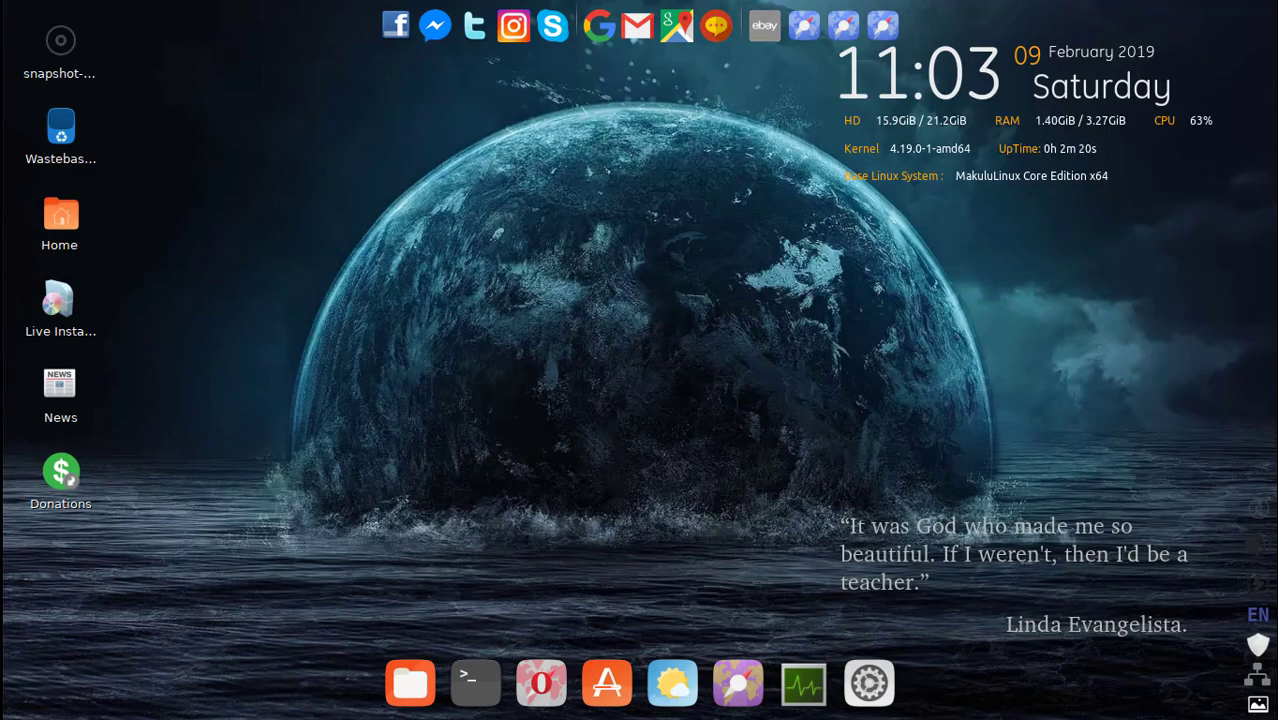
- Turn the Web Applets panel off and back on, and check whether the first applet still loads Ebay
left_click(744, 675)
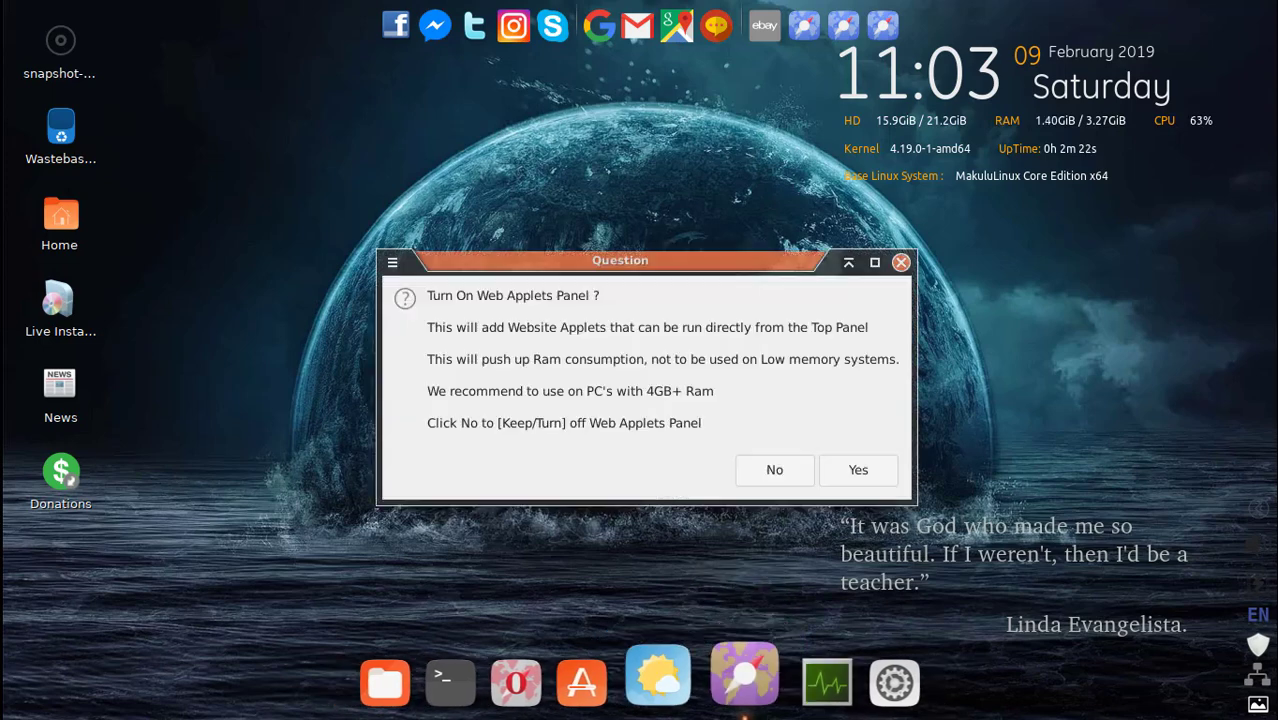
left_click(774, 469)
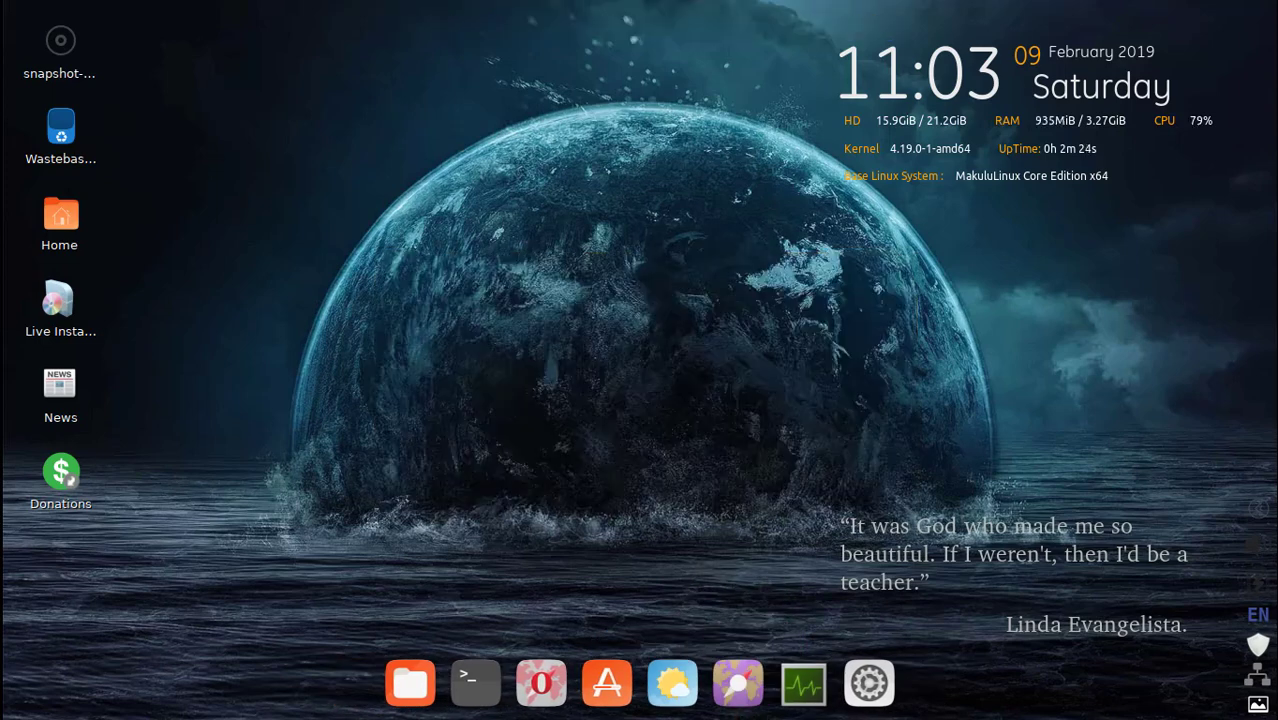
left_click(738, 683)
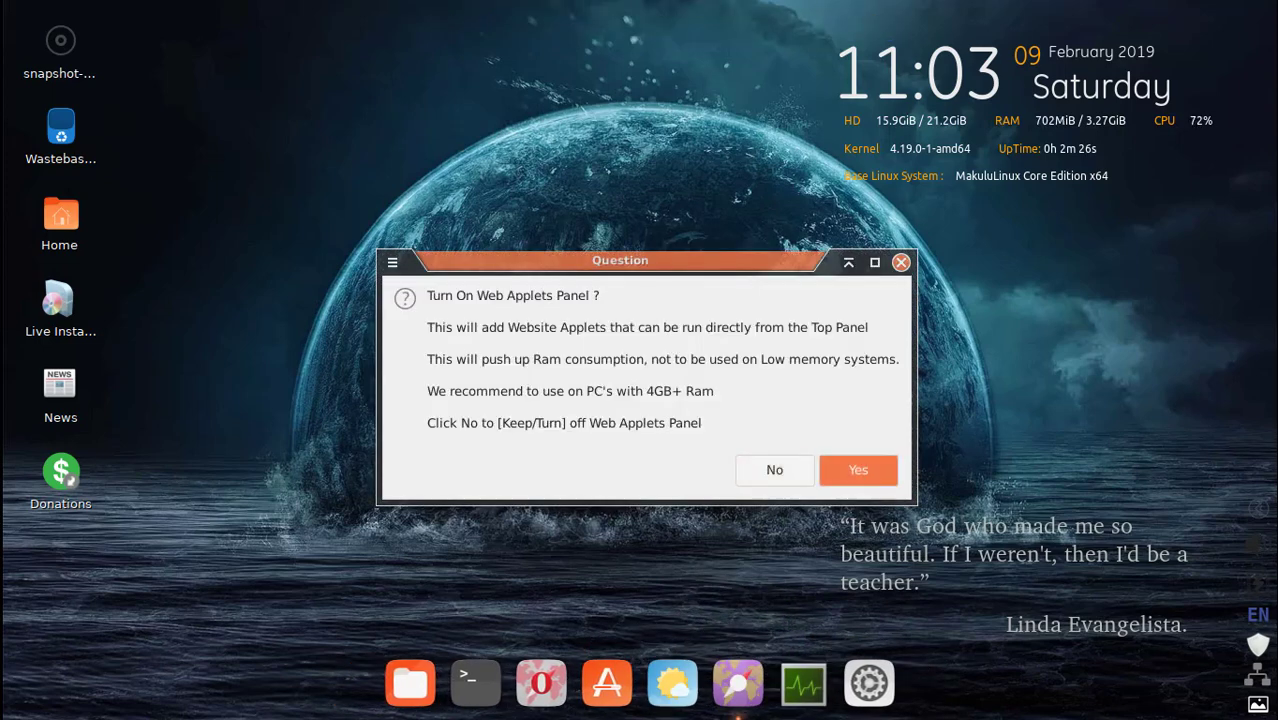
key("Return")
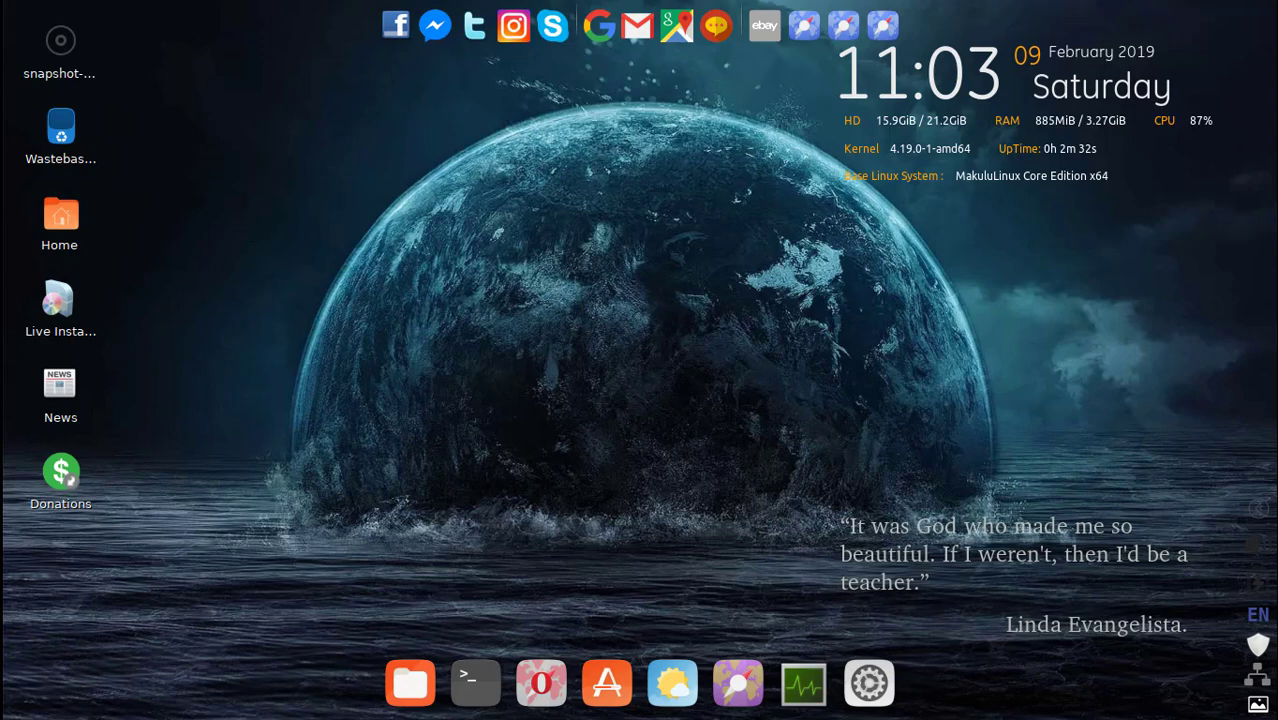
left_click(764, 26)
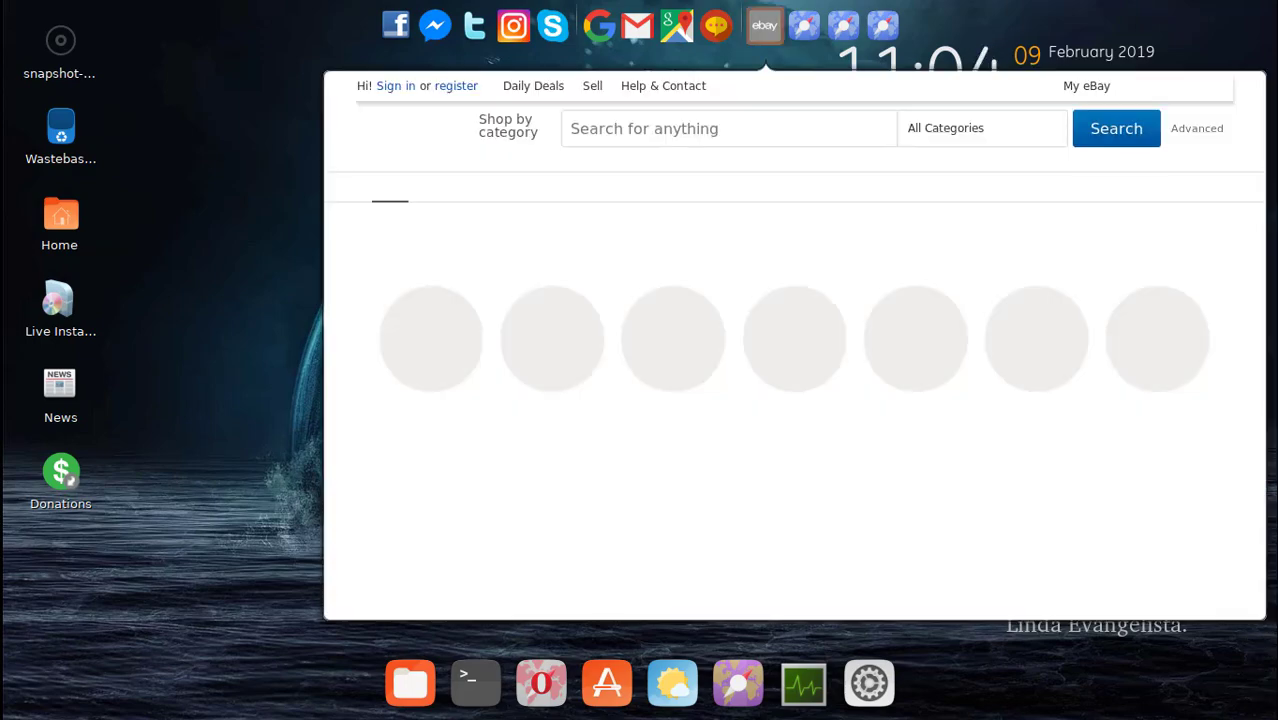
left_click(764, 26)
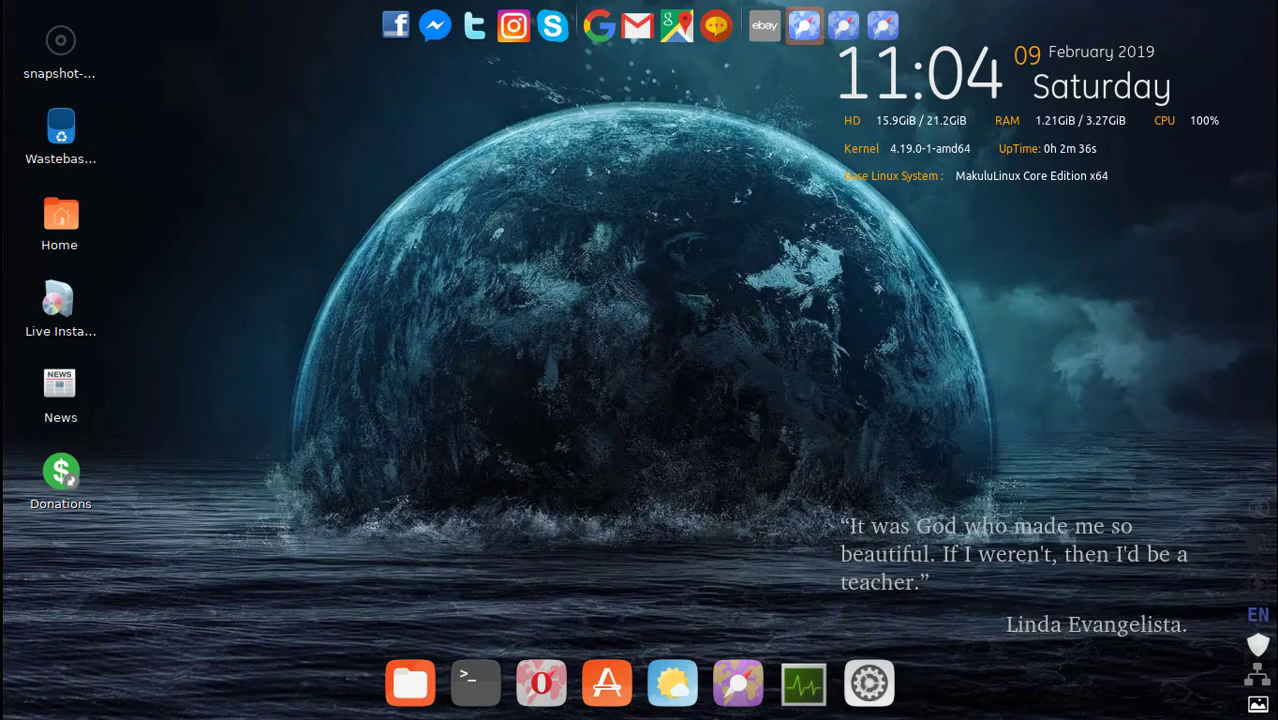
left_click(804, 26)
left_click(804, 26)
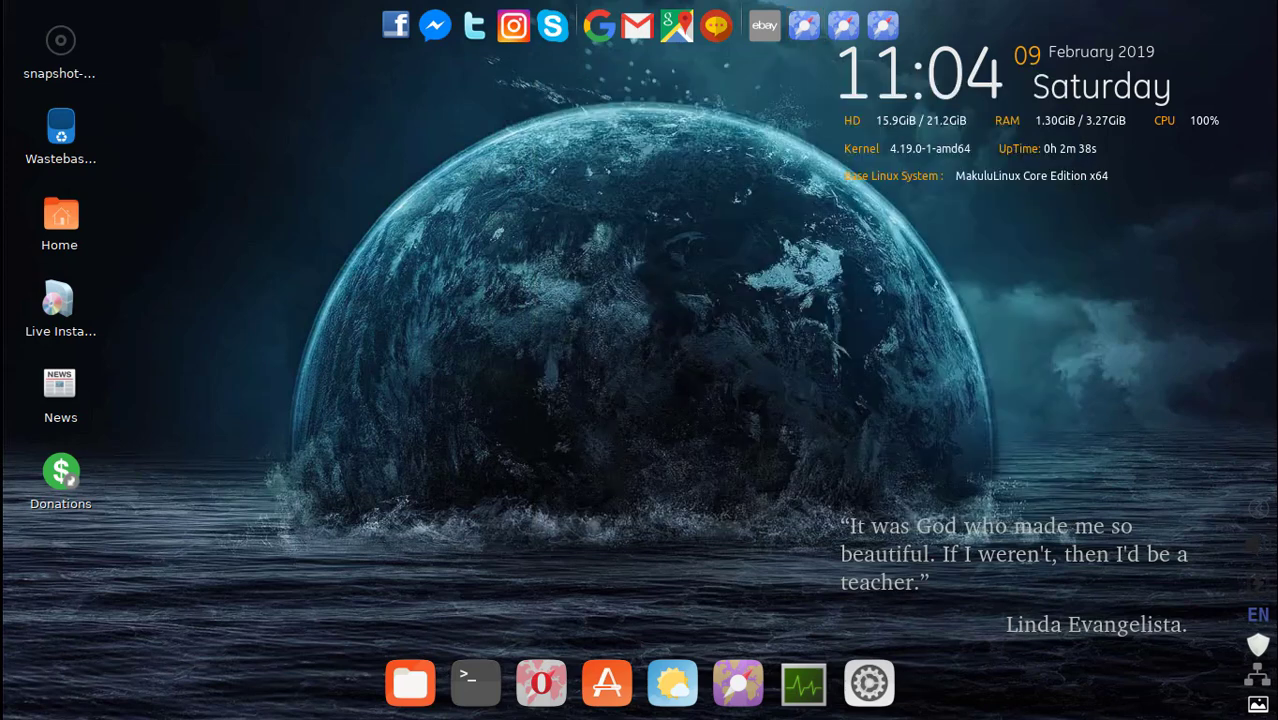
left_click(804, 26)
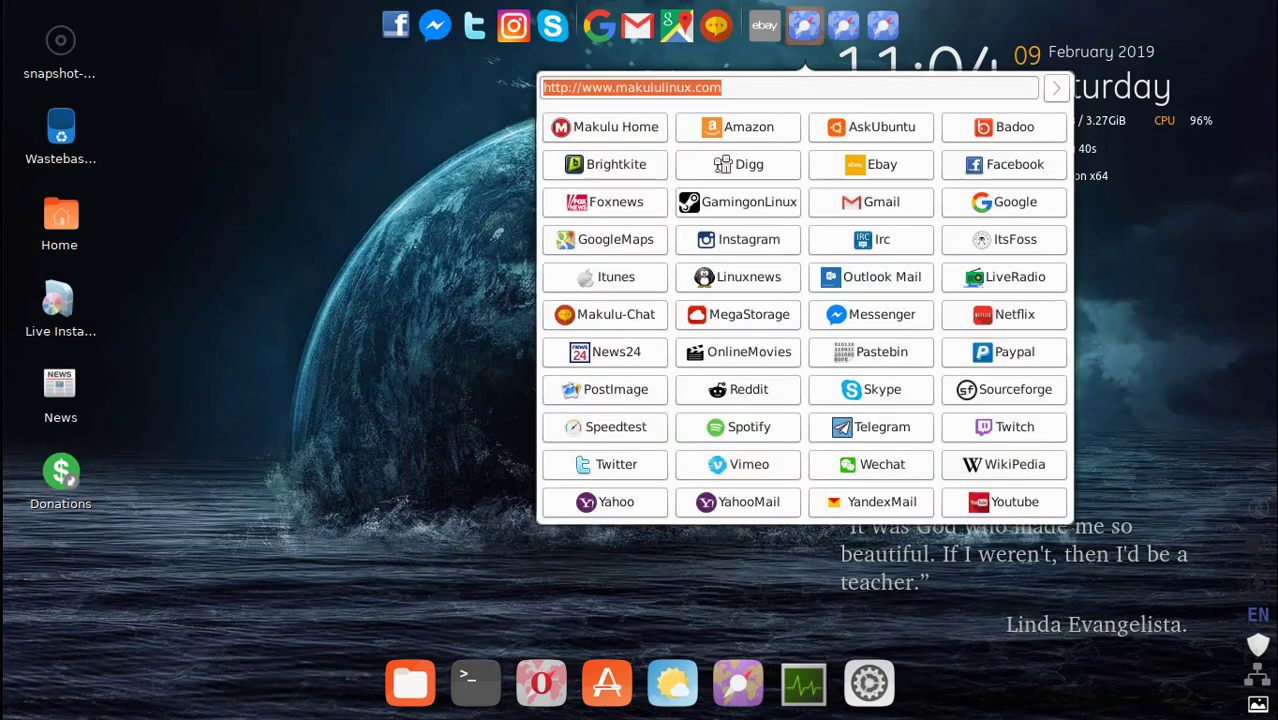
left_click(724, 88)
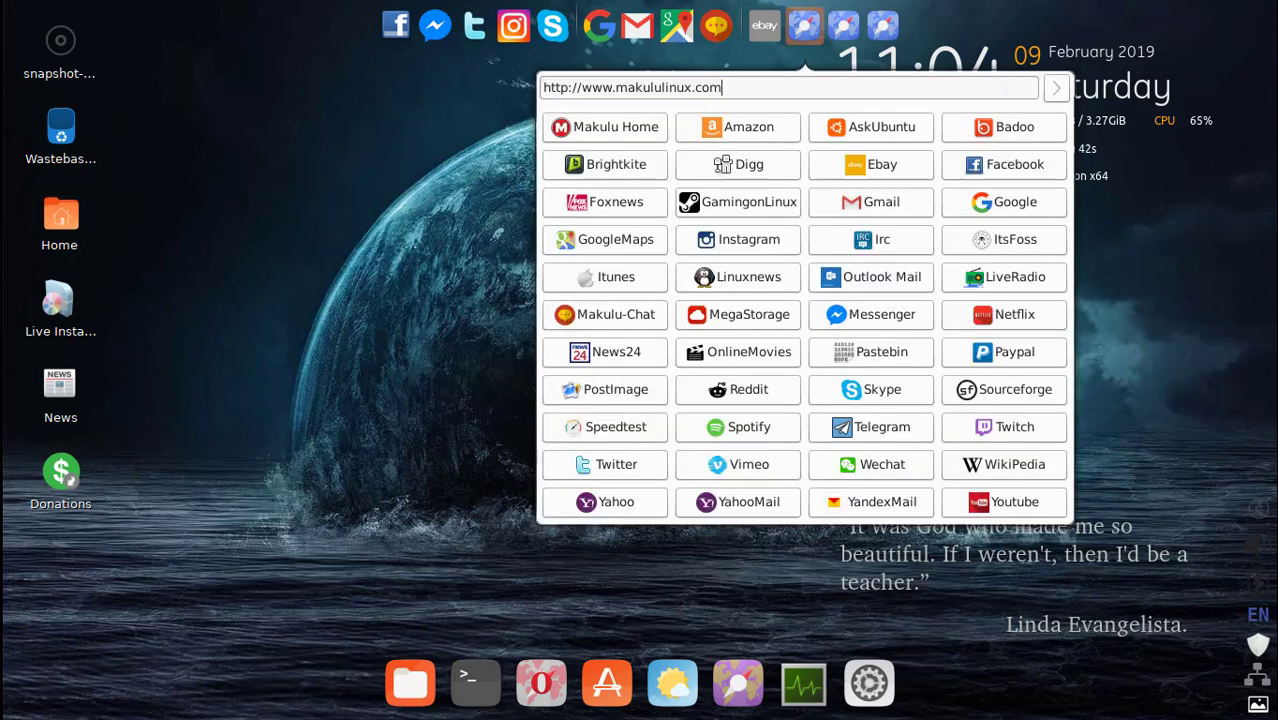
left_click_drag(723, 88, 616, 88)
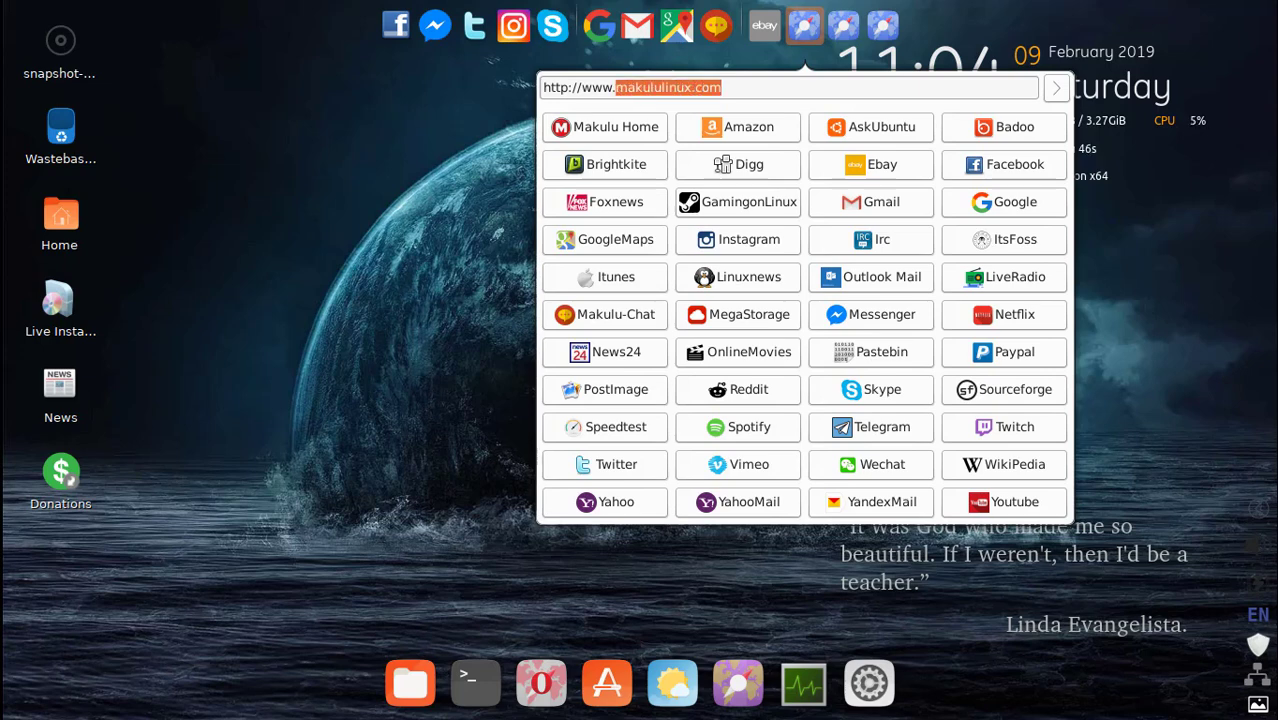
type("ne")
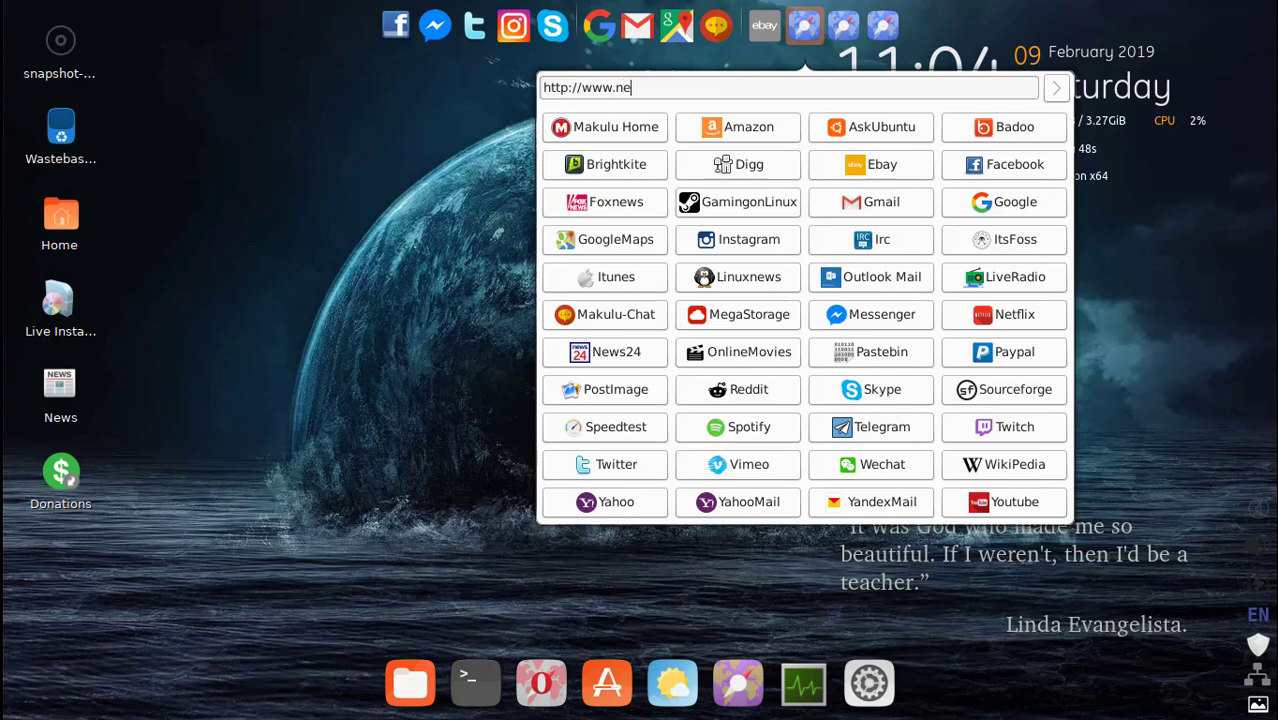
type("ws.com4")
key("BackSpace")
key("Return")
left_click(804, 27)
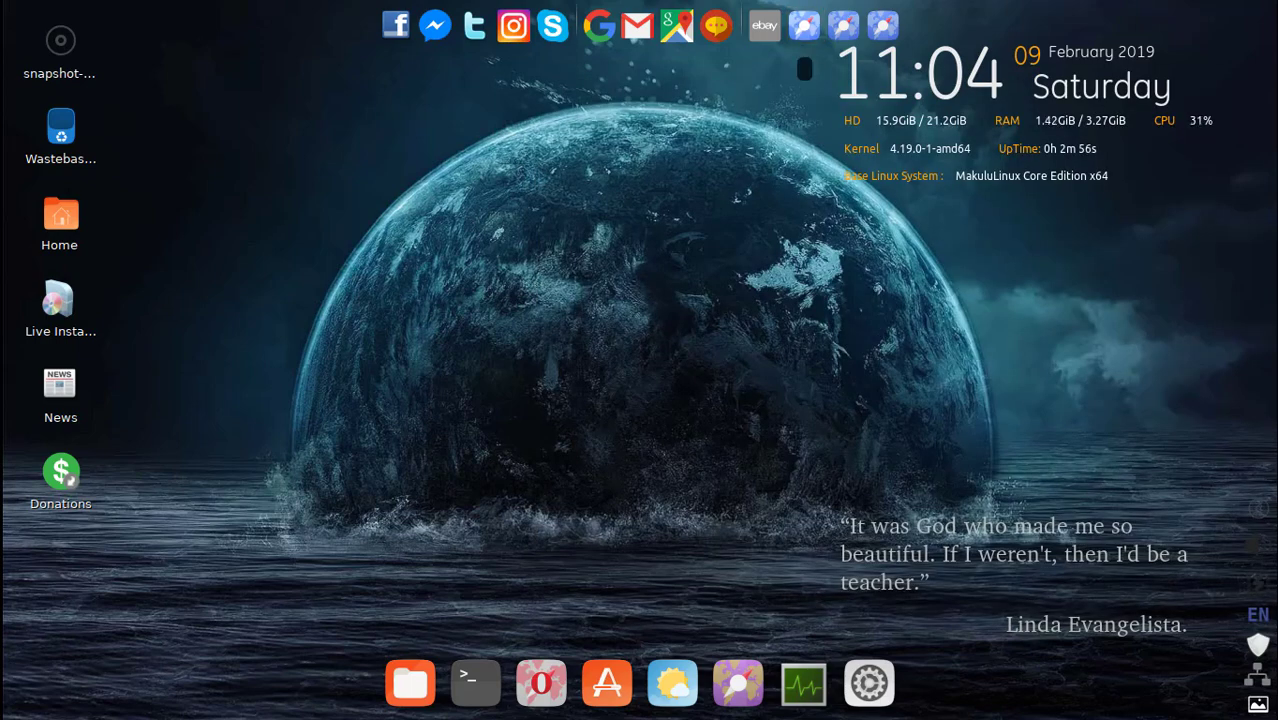
- View the news page in its web applet, showing and hiding it and the Ebay applet to compare them
left_click(804, 27)
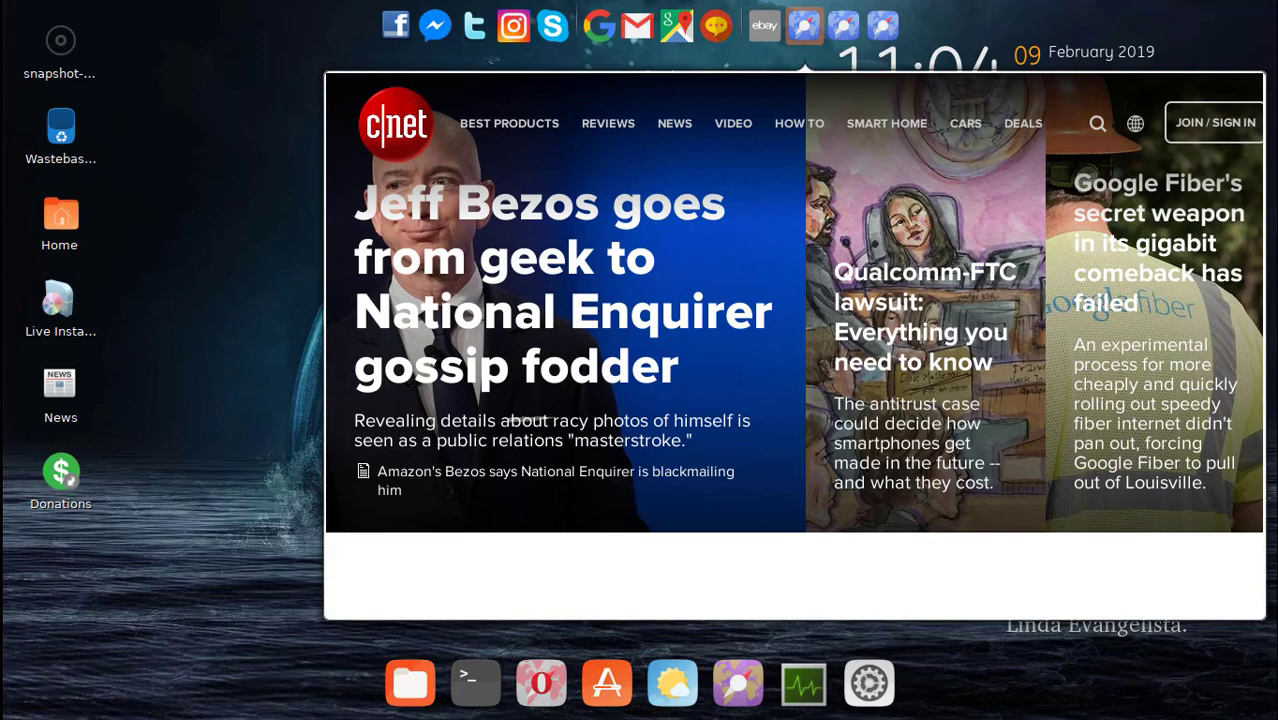
left_click(804, 27)
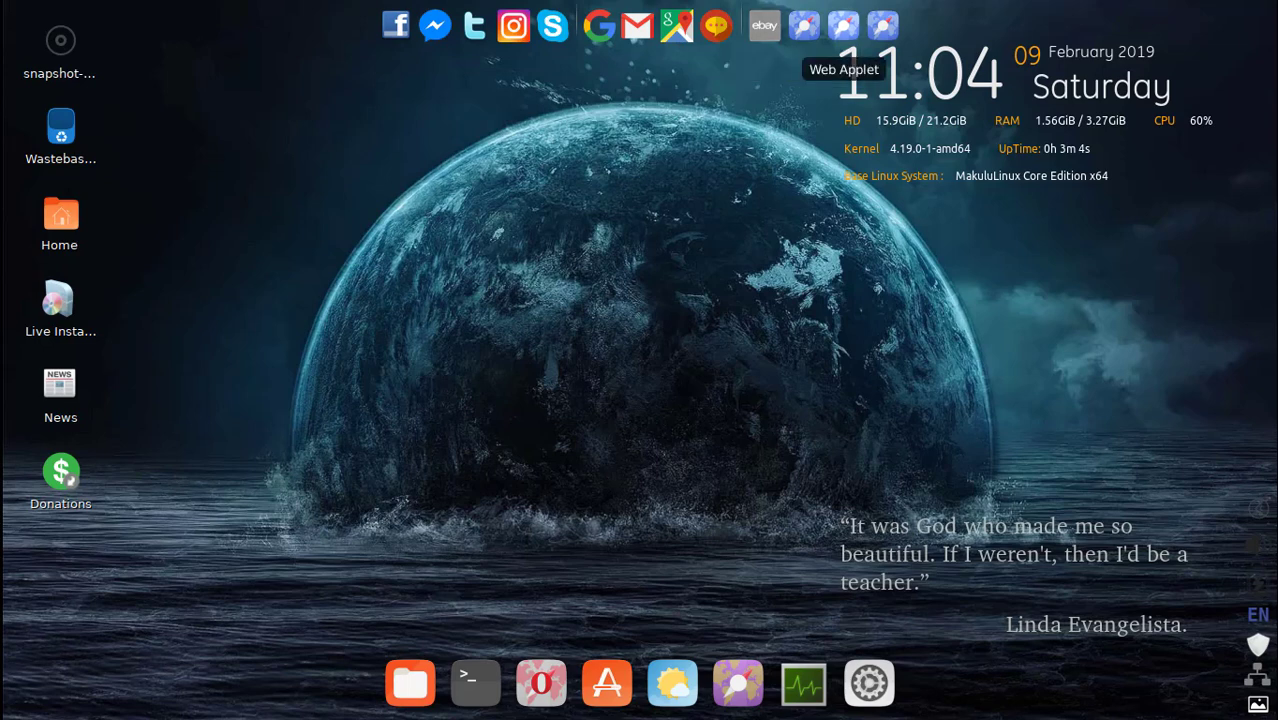
left_click(804, 27)
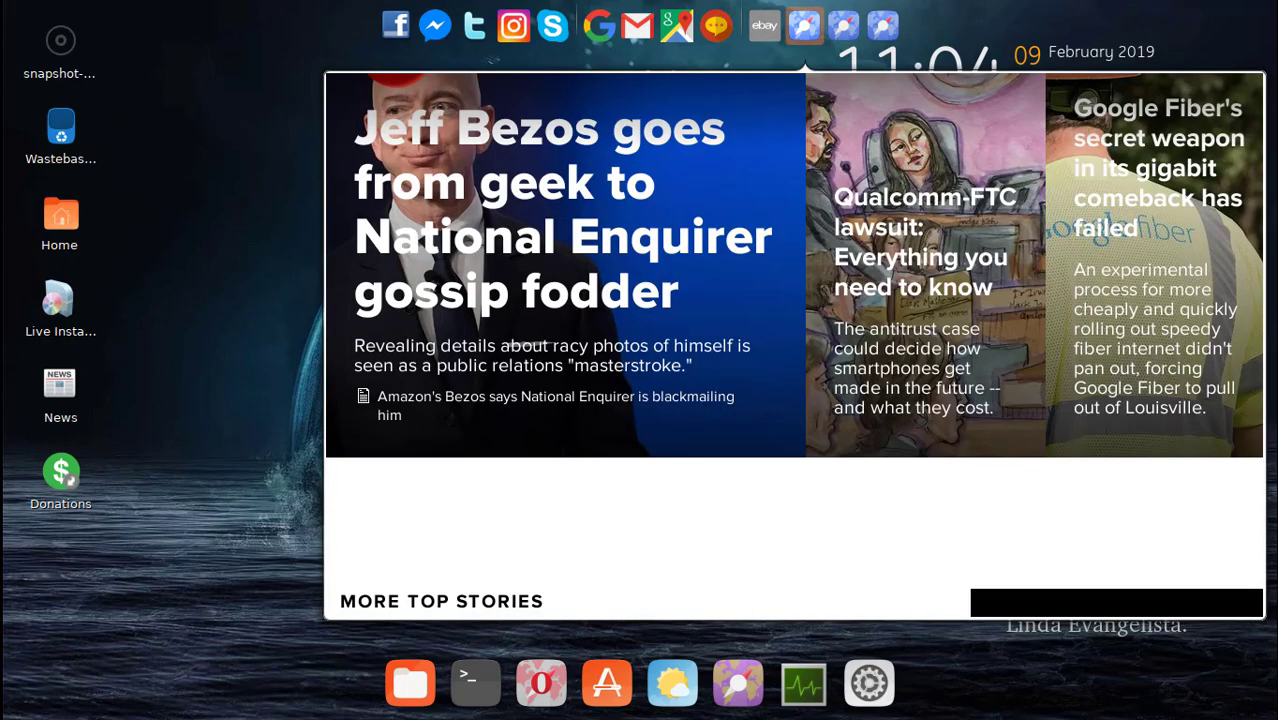
left_click(804, 68)
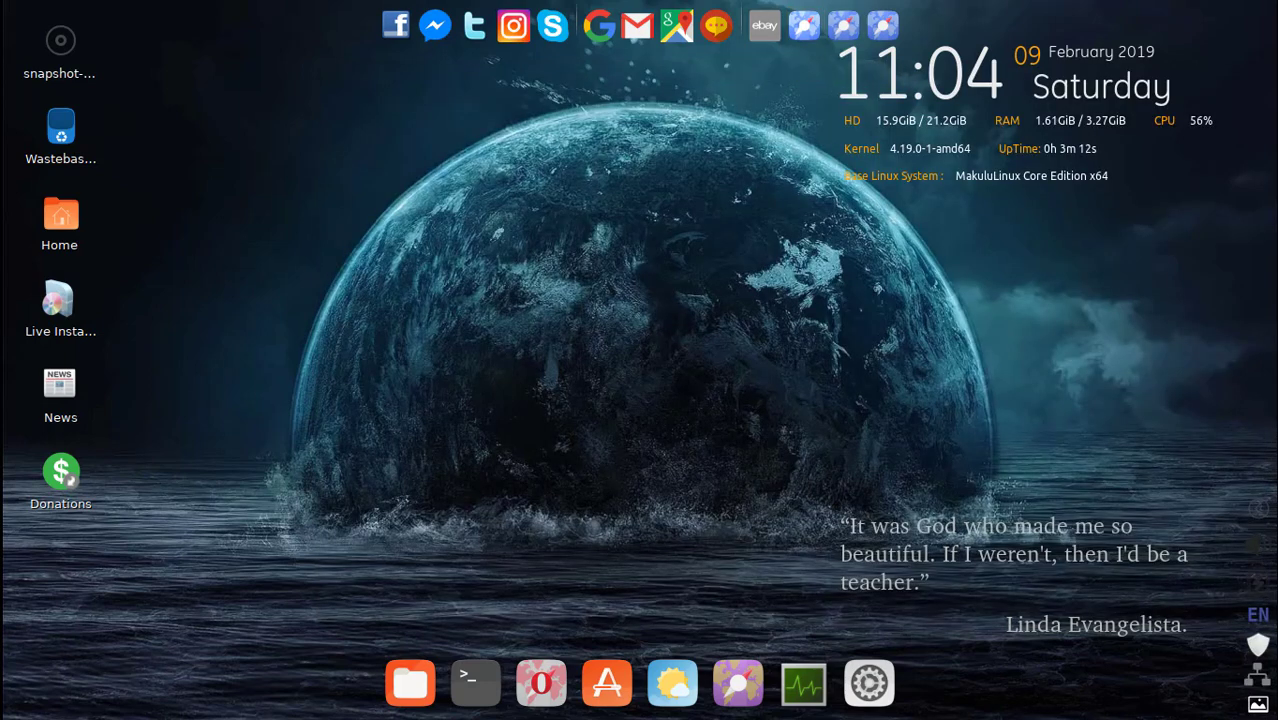
left_click(764, 25)
left_click(764, 25)
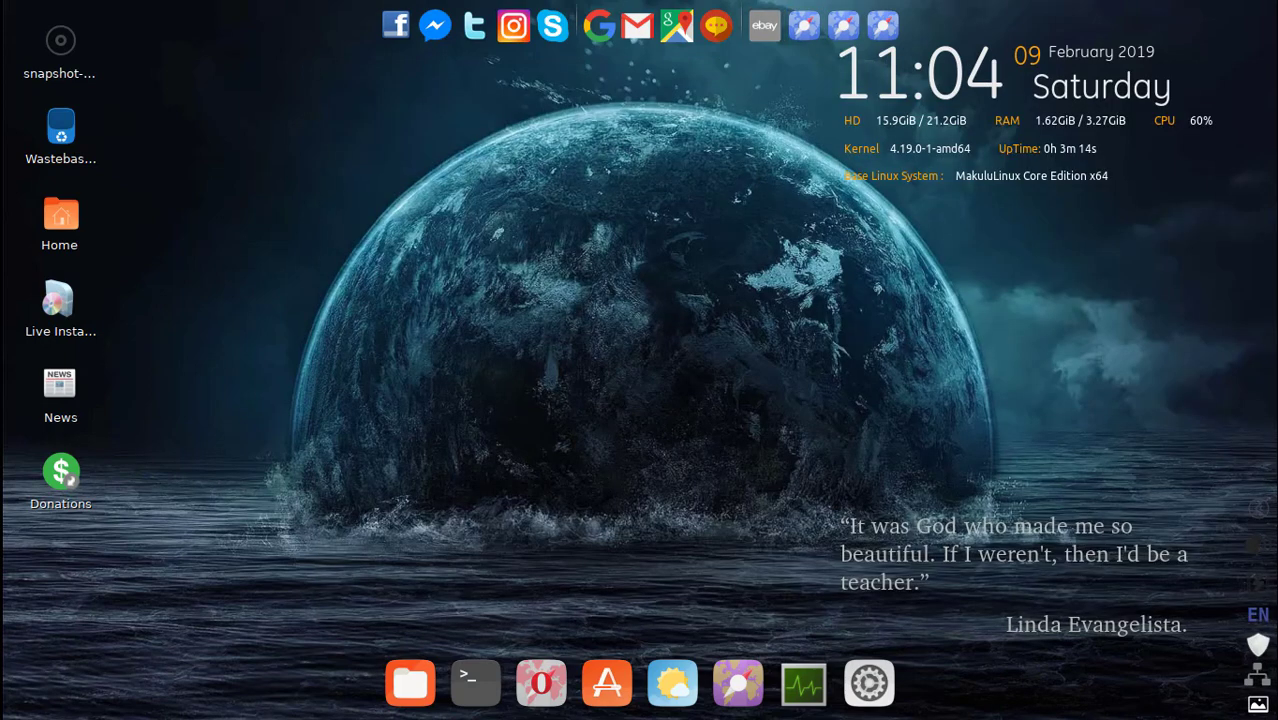
left_click(804, 25)
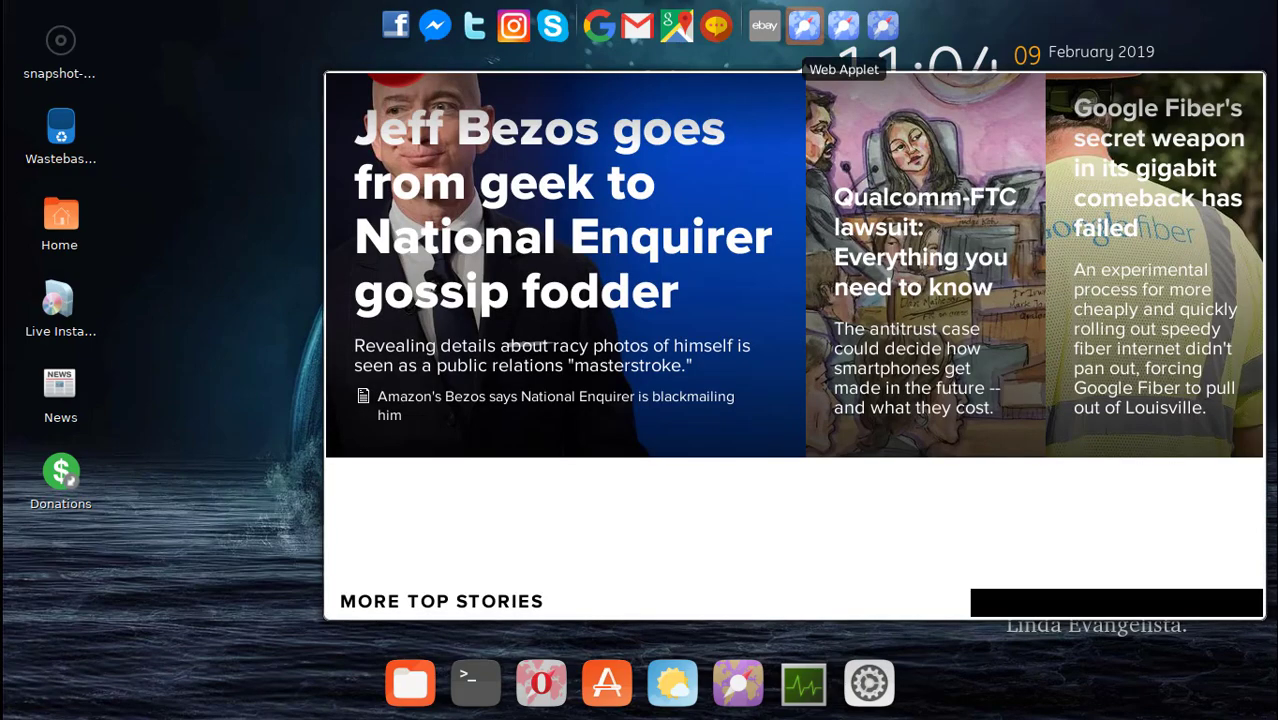
- Assign Amazon to the third blank web applet
left_click(843, 25)
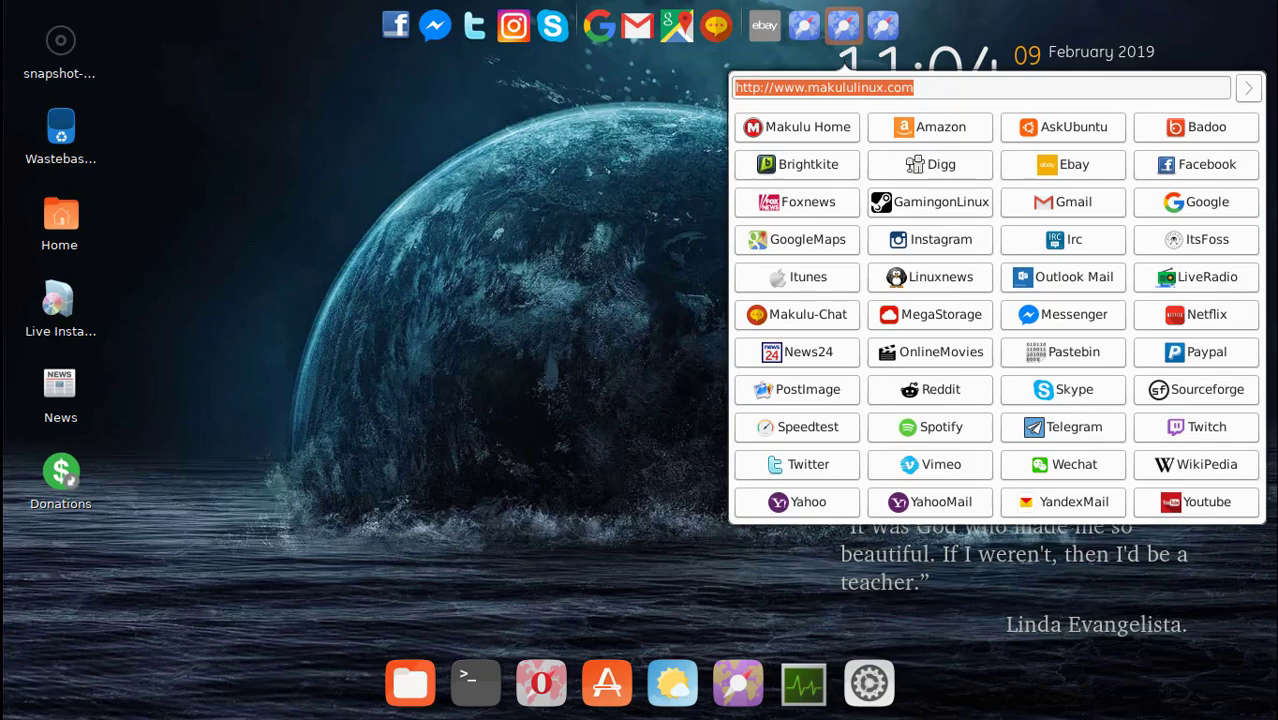
left_click(843, 25)
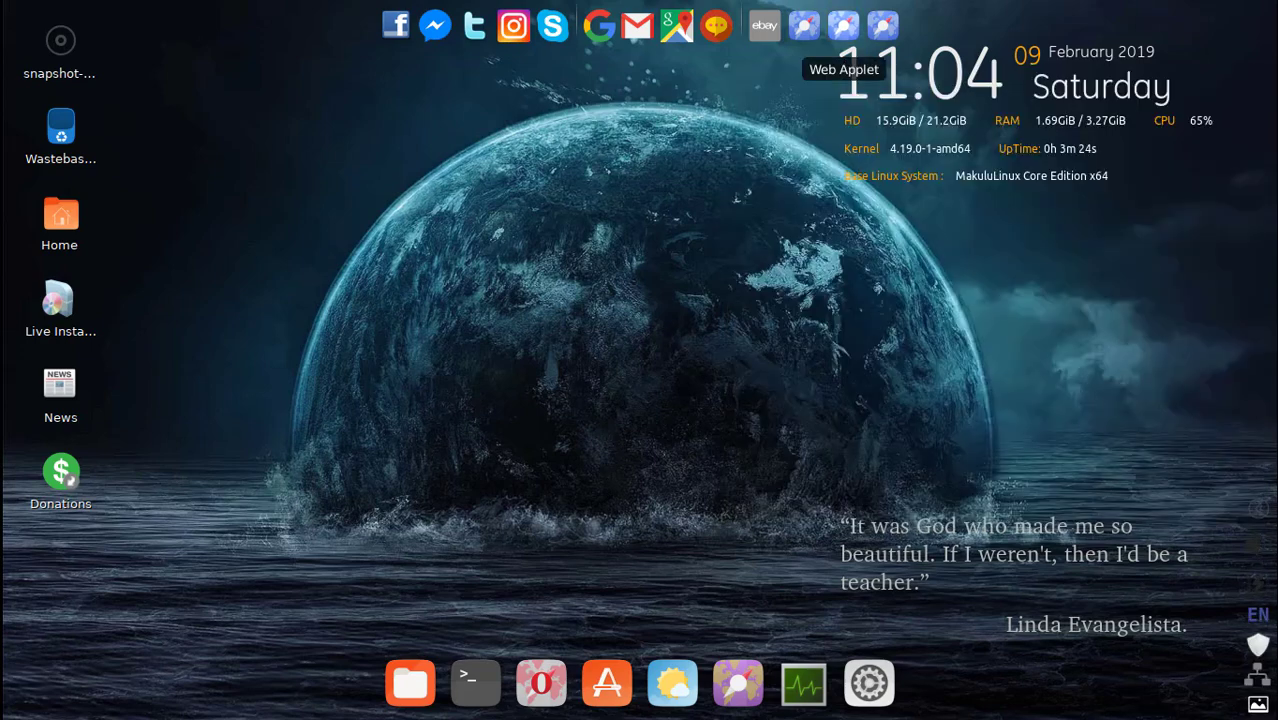
left_click(843, 25)
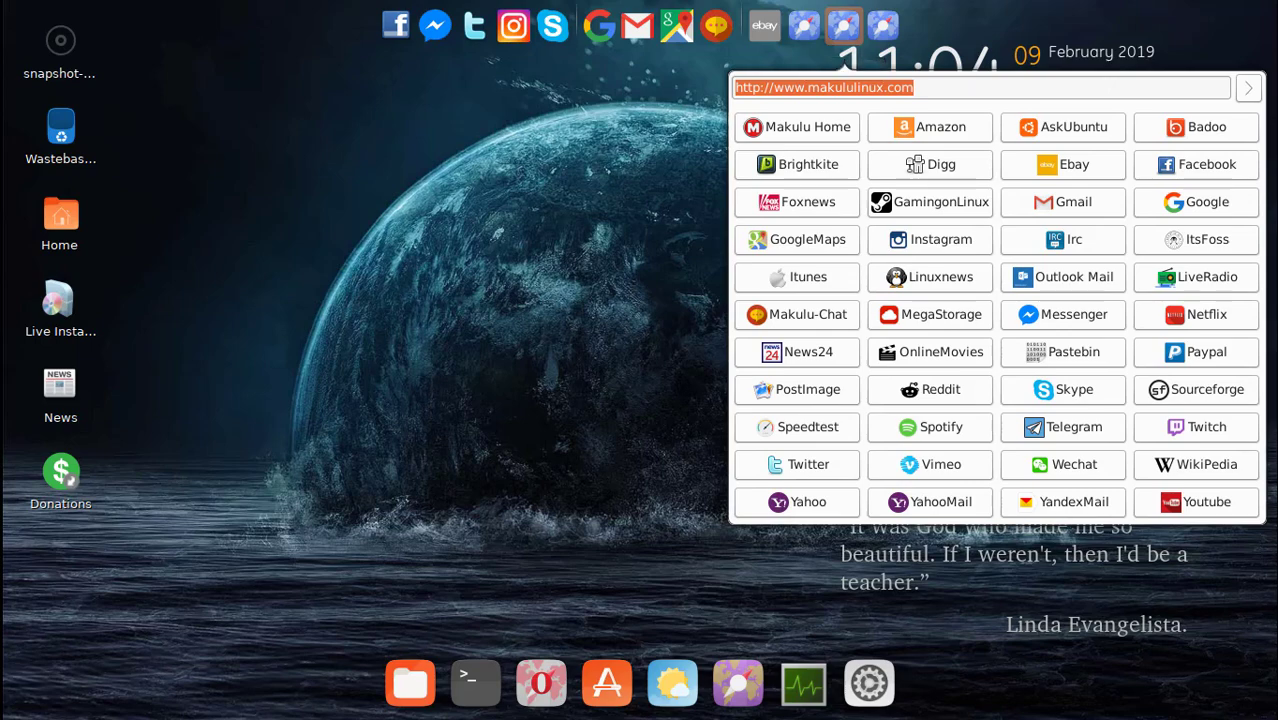
left_click(843, 25)
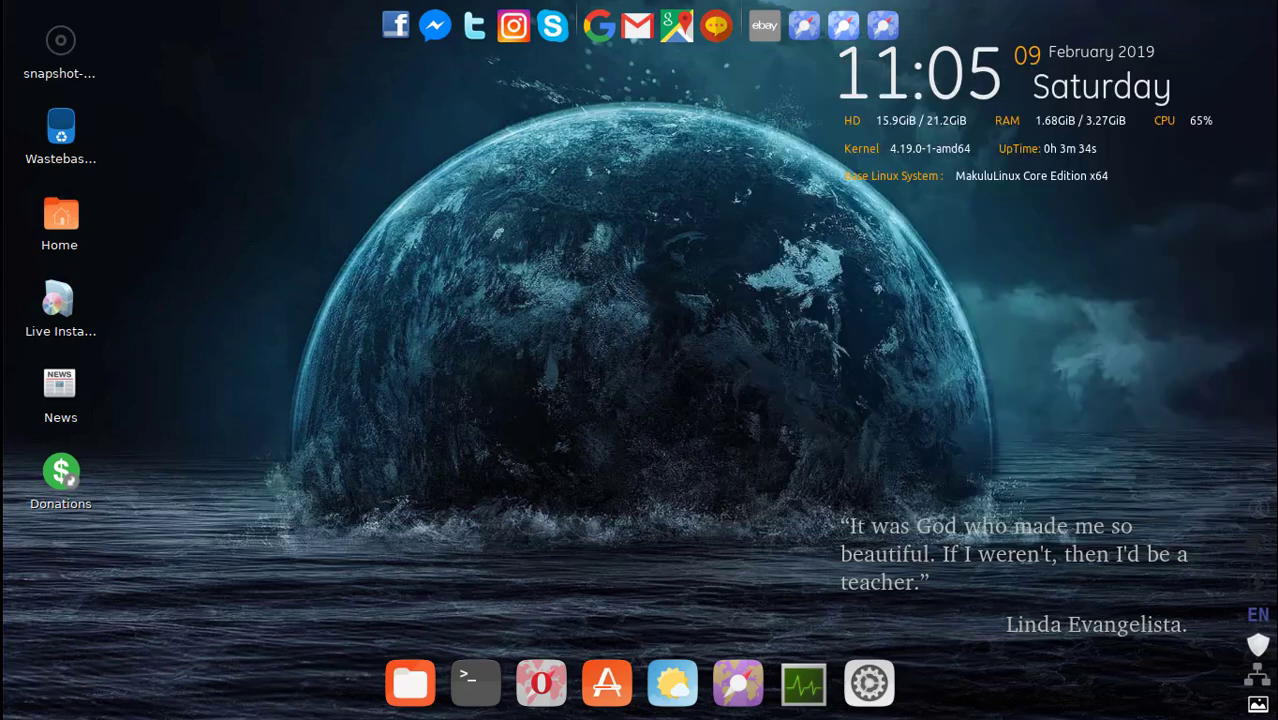
left_click(843, 25)
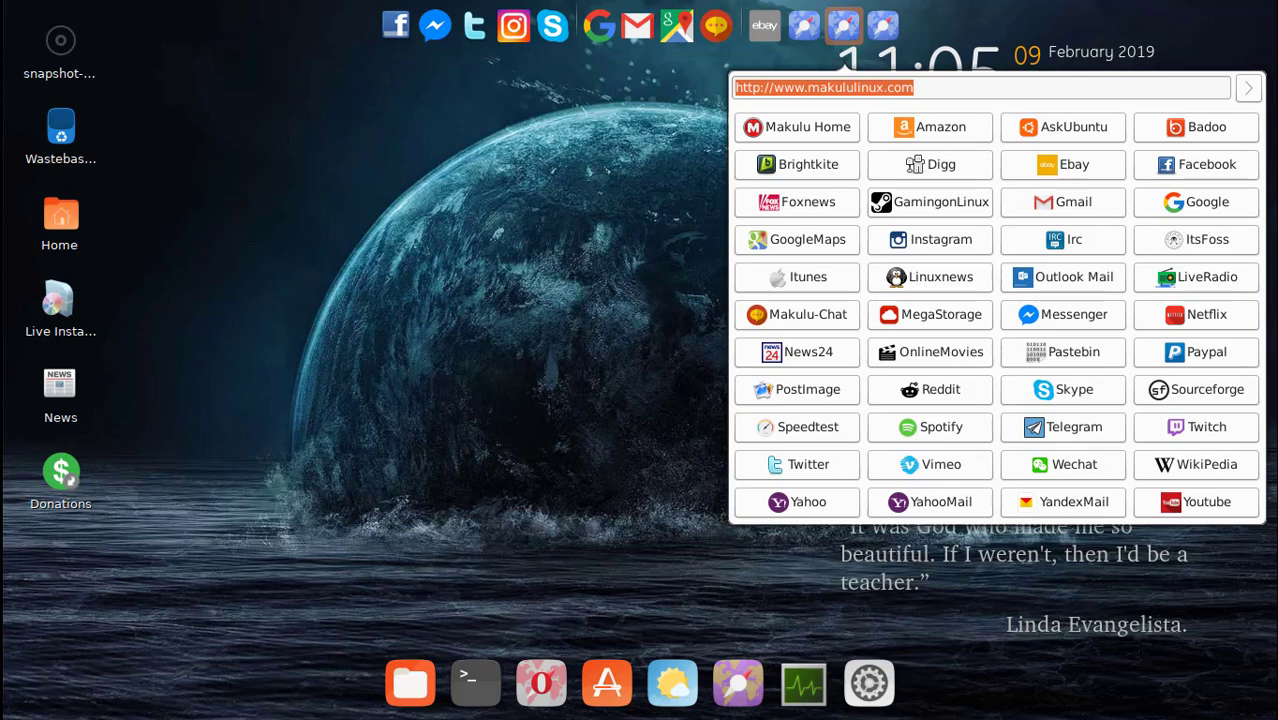
left_click(930, 126)
- Assign Irc to the fourth blank web applet and hide its window
left_click(883, 25)
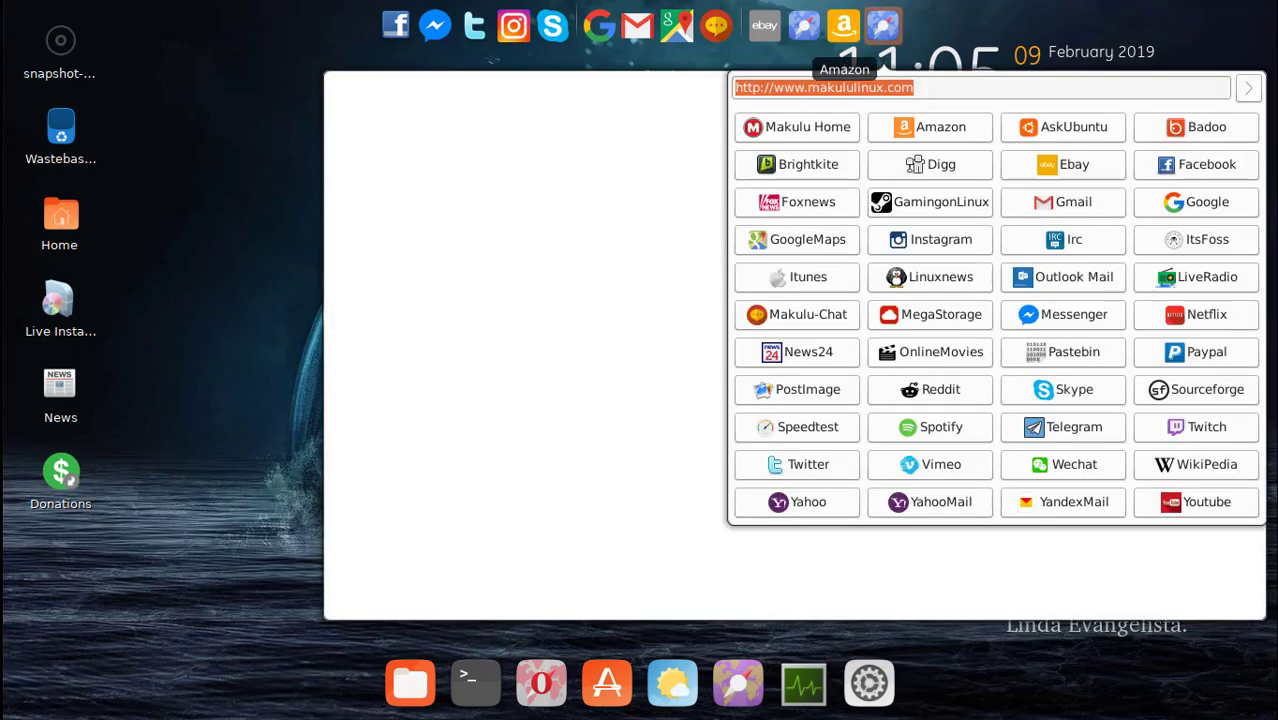
left_click(843, 25)
left_click(883, 25)
left_click(883, 25)
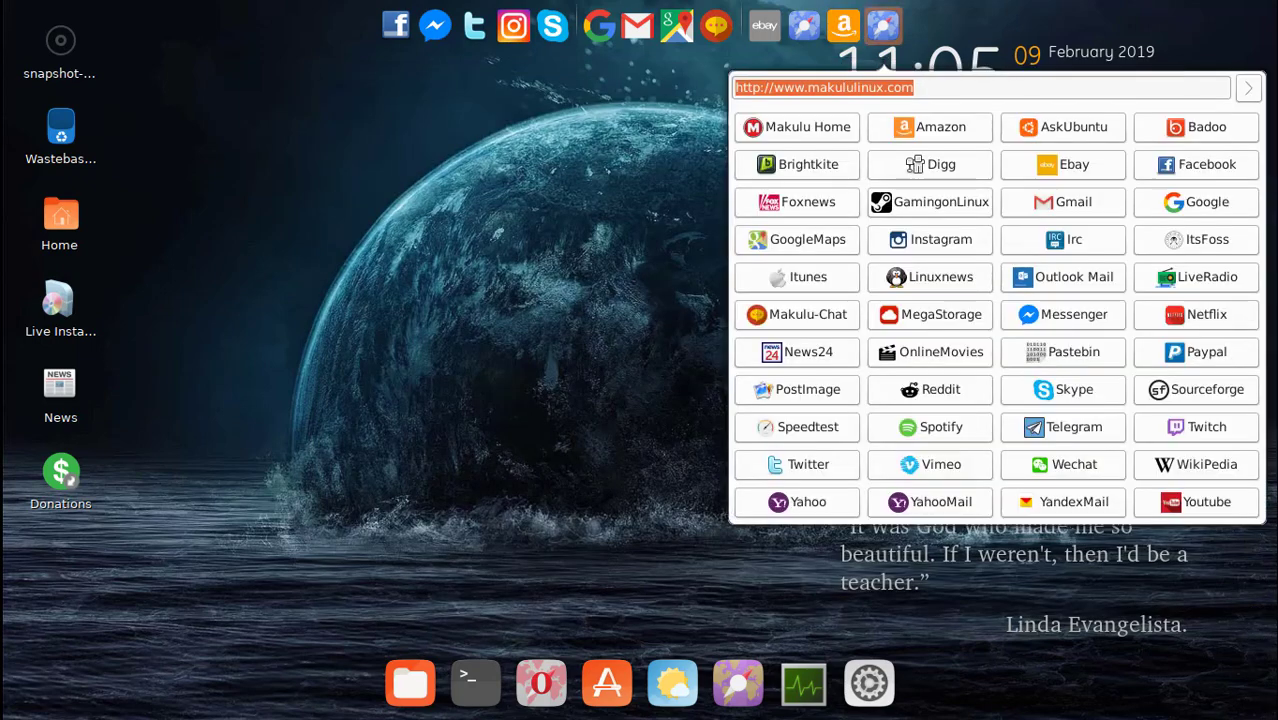
left_click(1062, 242)
left_click(883, 25)
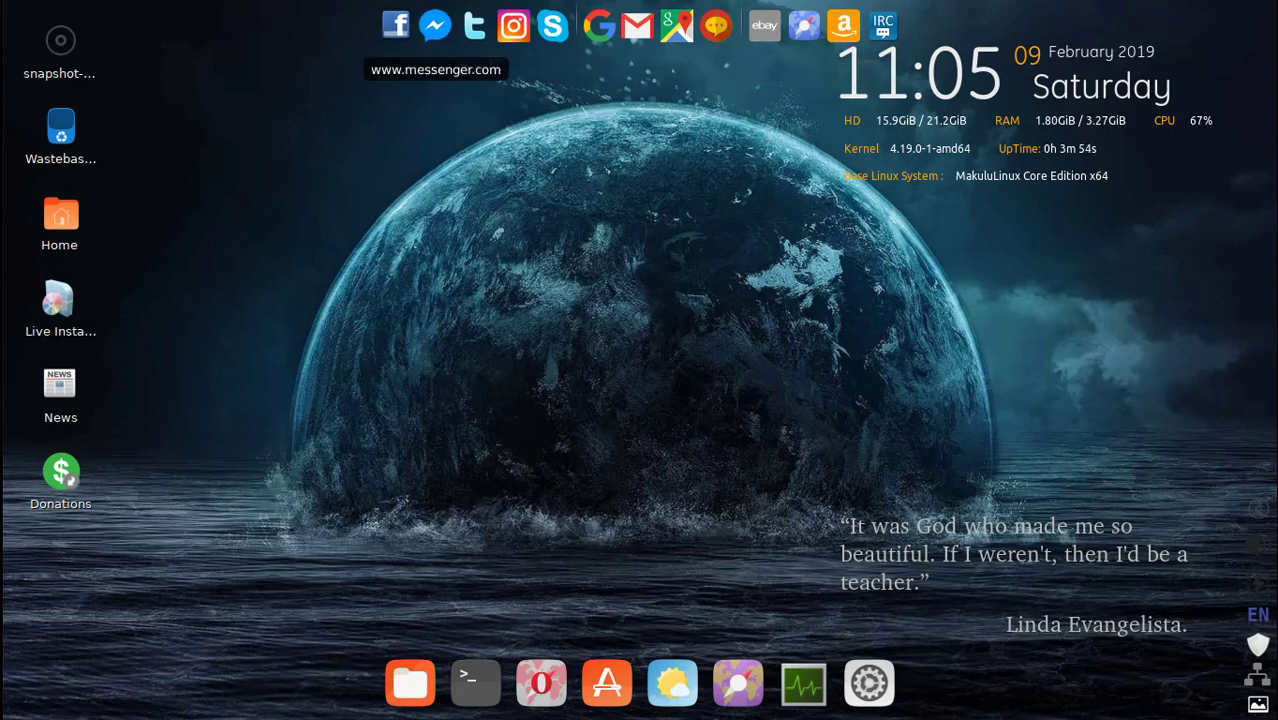
- Open the web applet dock's preferences and show its applet settings
right_click(435, 25)
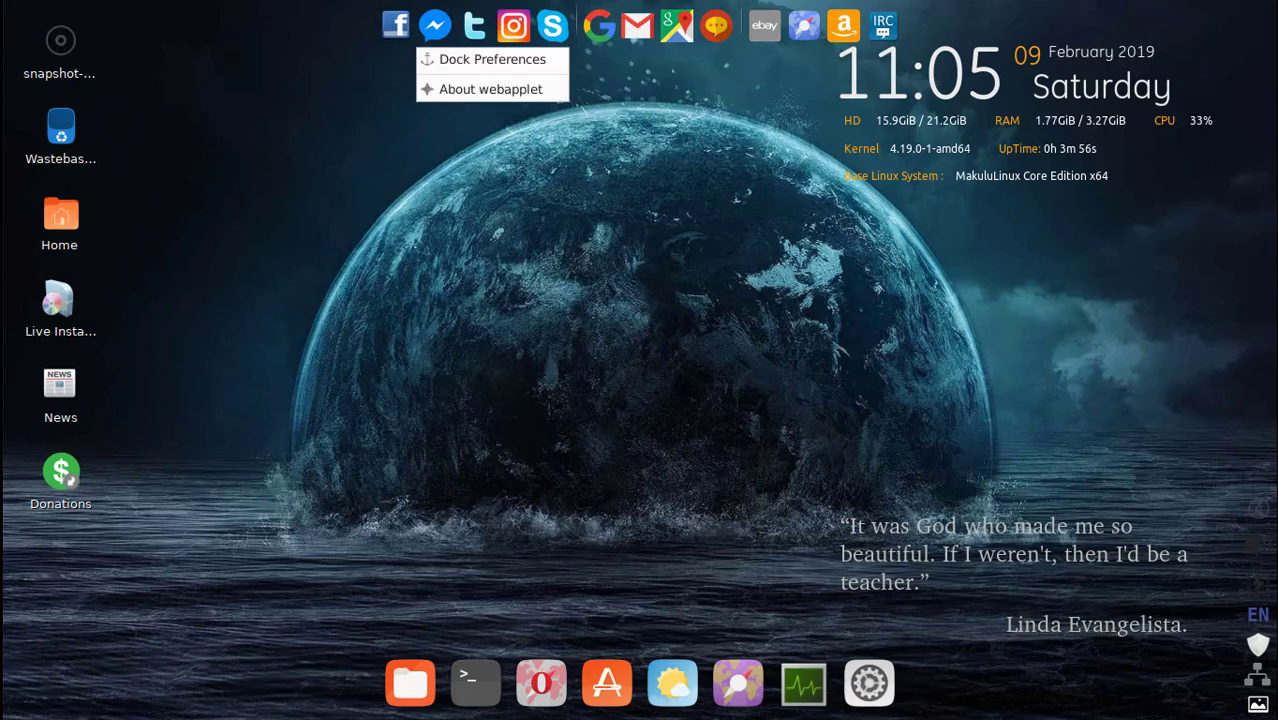
left_click(553, 28)
right_click(577, 17)
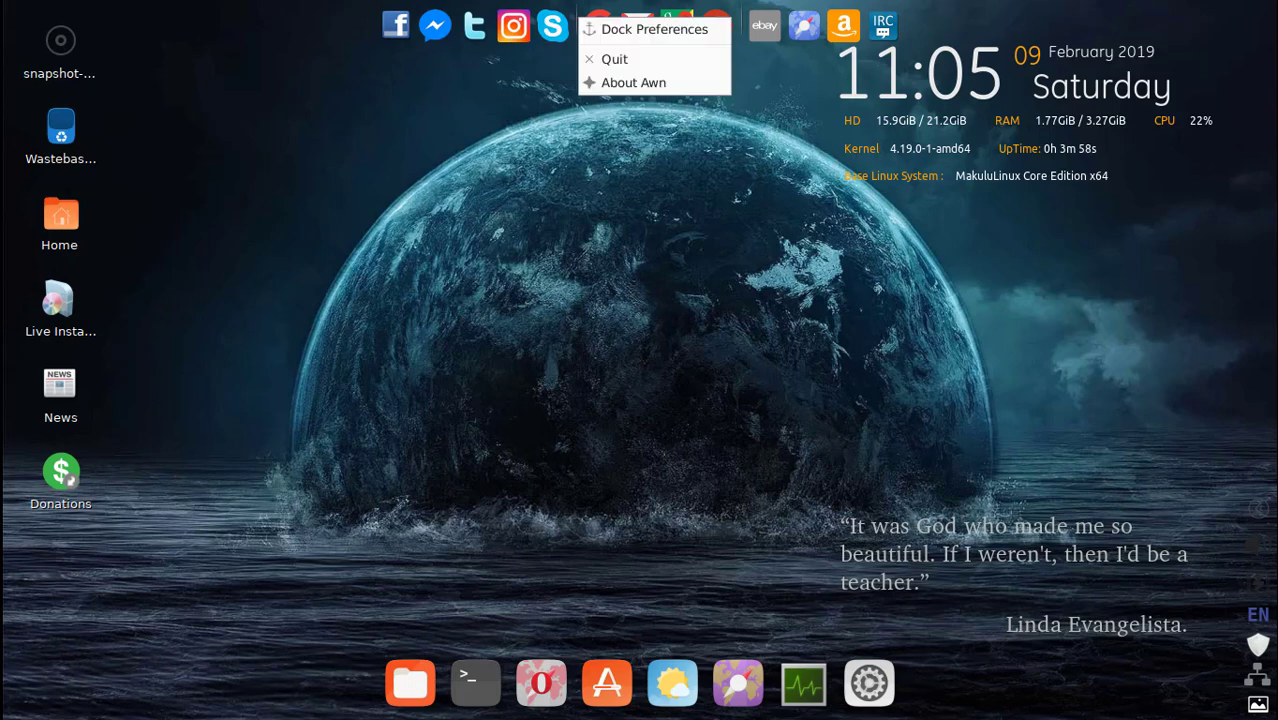
key("Escape")
right_click(474, 25)
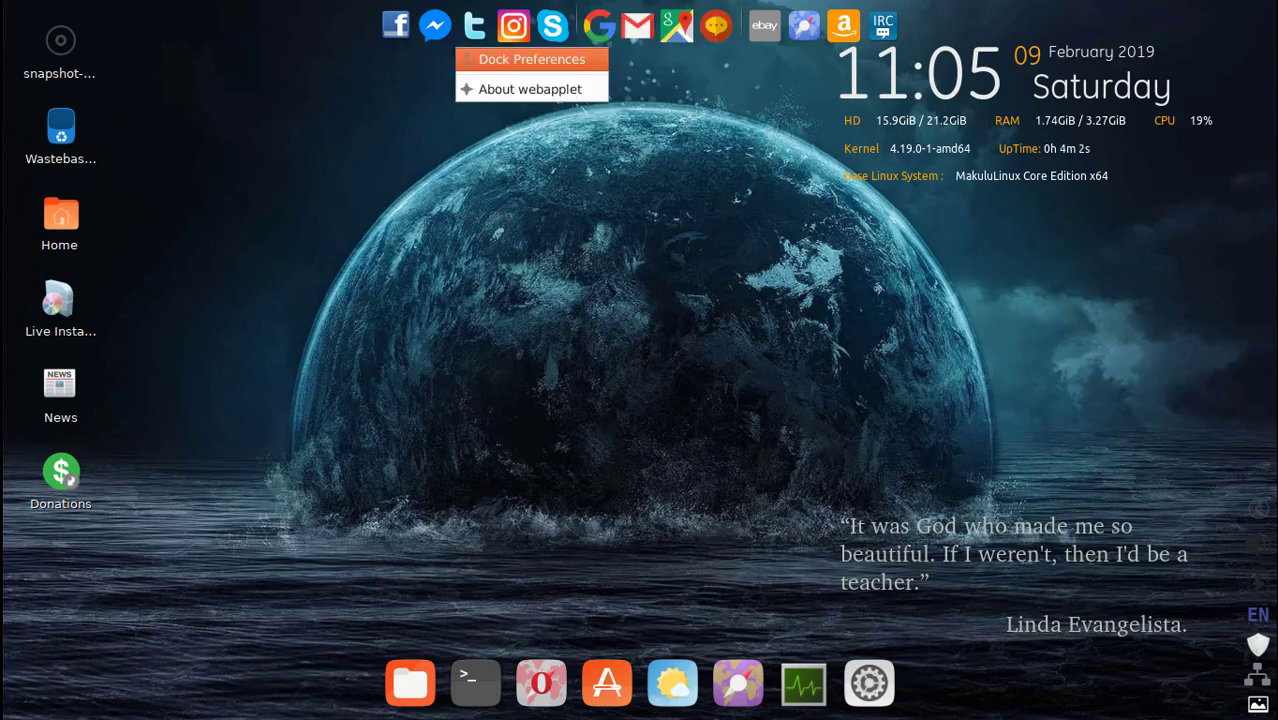
key("Escape")
right_click(637, 25)
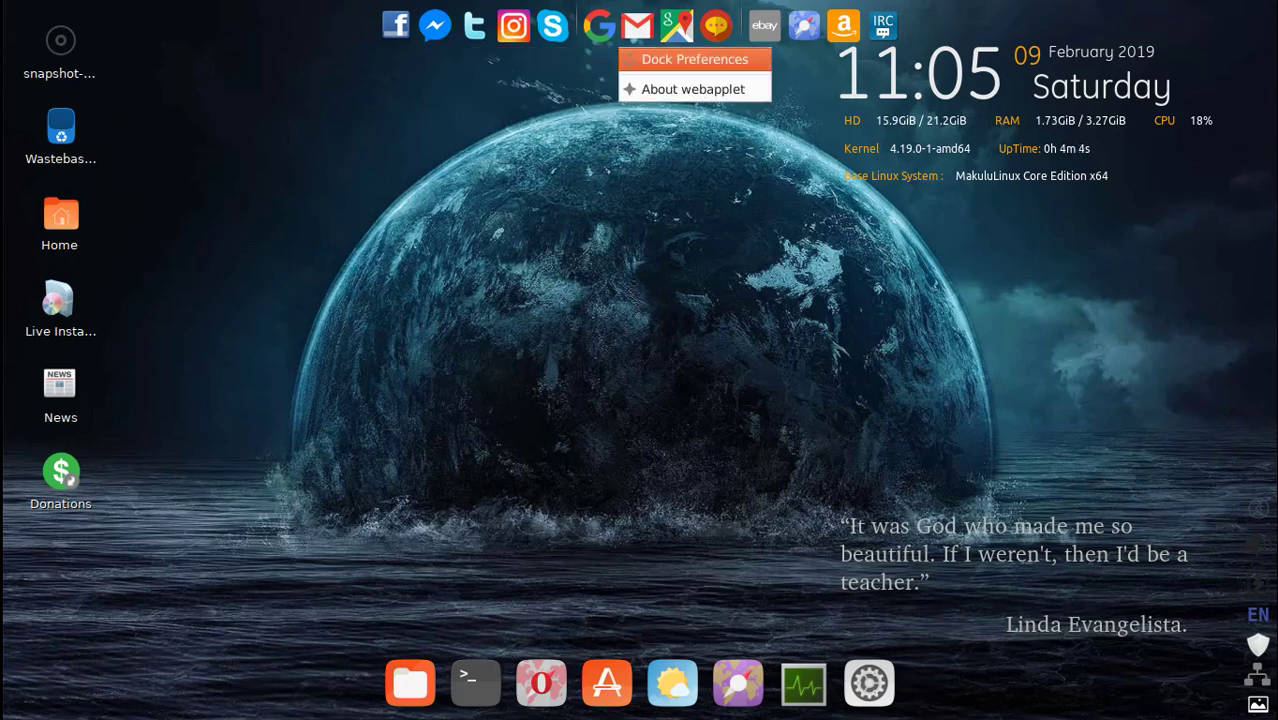
left_click(694, 60)
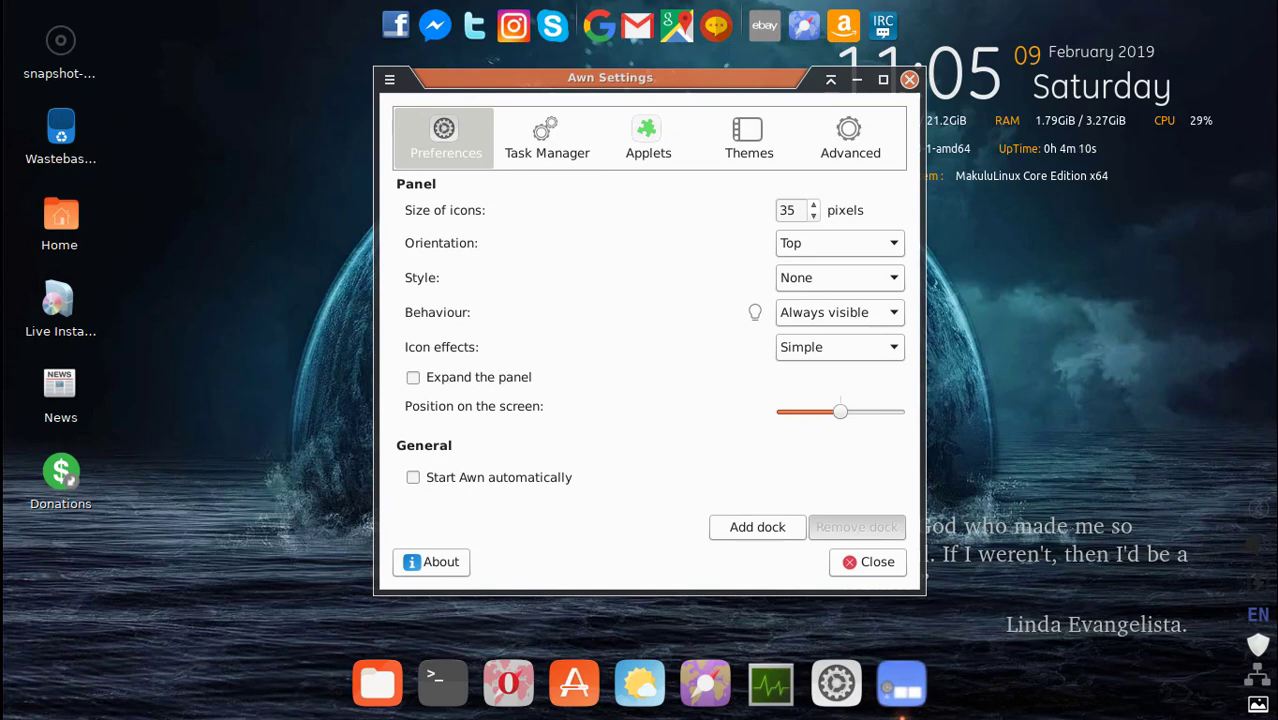
left_click(648, 138)
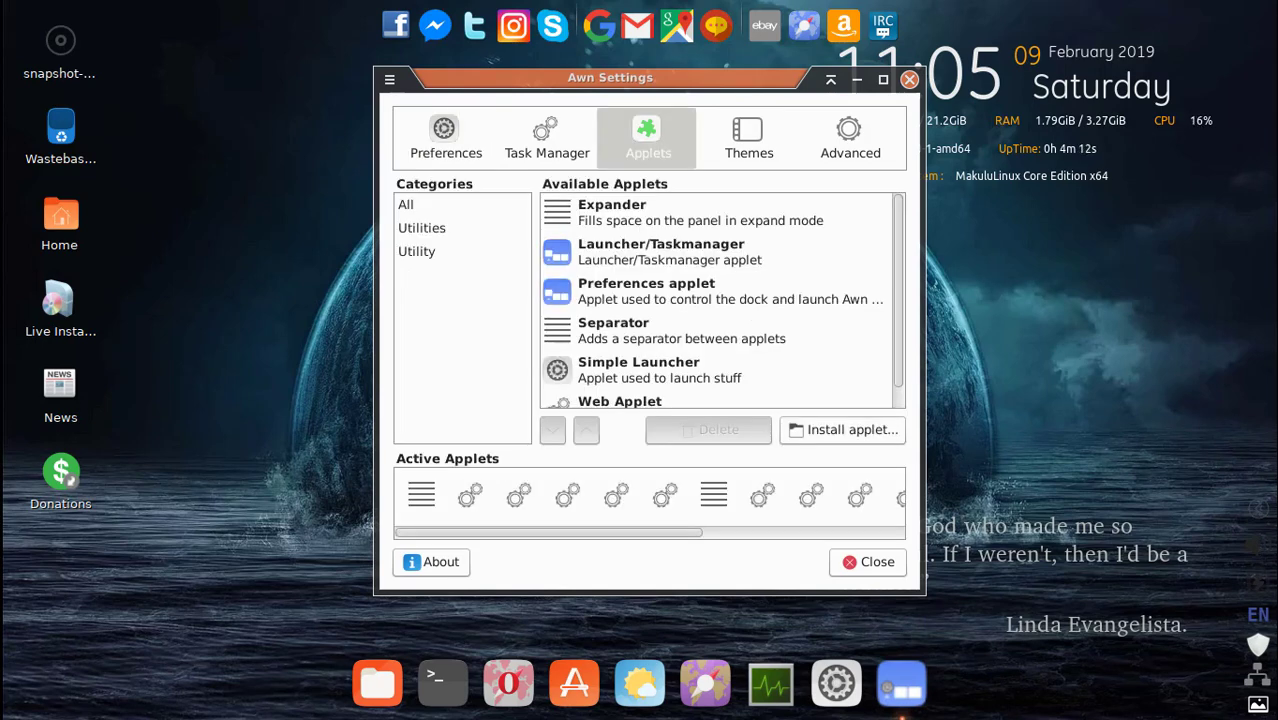
- Select Web Applet among the available applets and look through the dock's active applets
left_click_drag(898, 300, 898, 325)
left_click(660, 388)
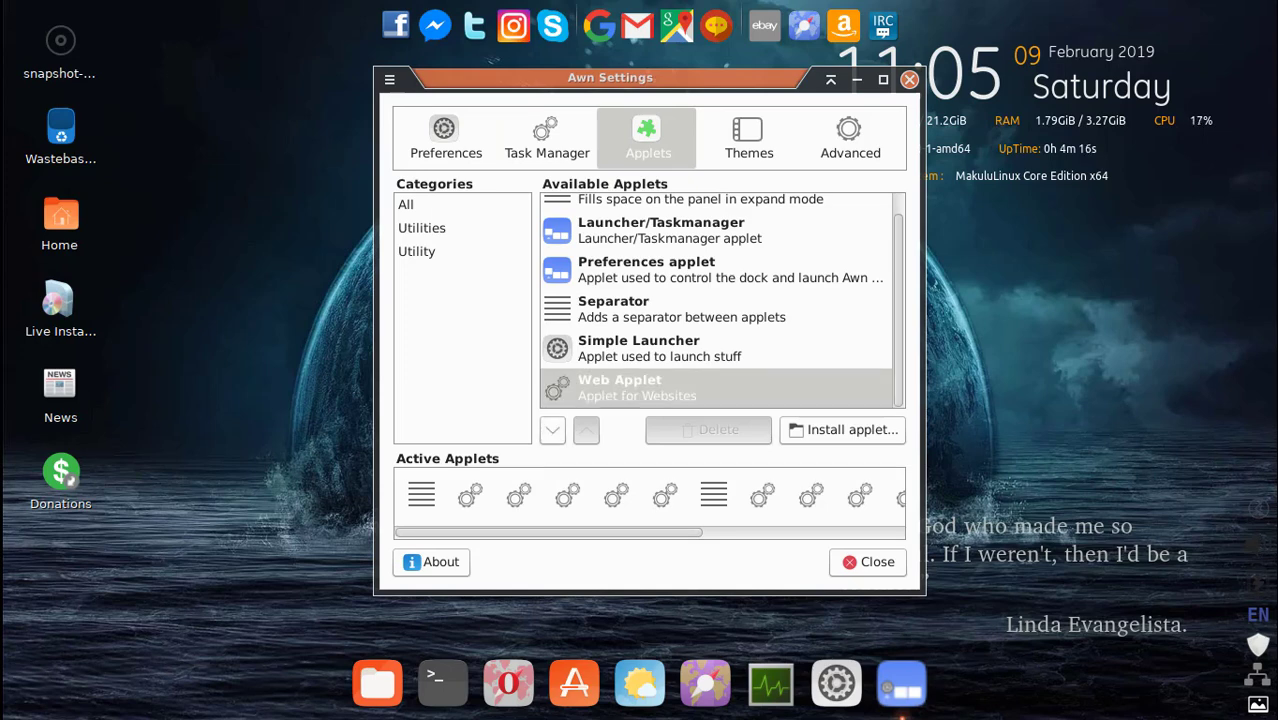
left_click_drag(560, 532, 762, 532)
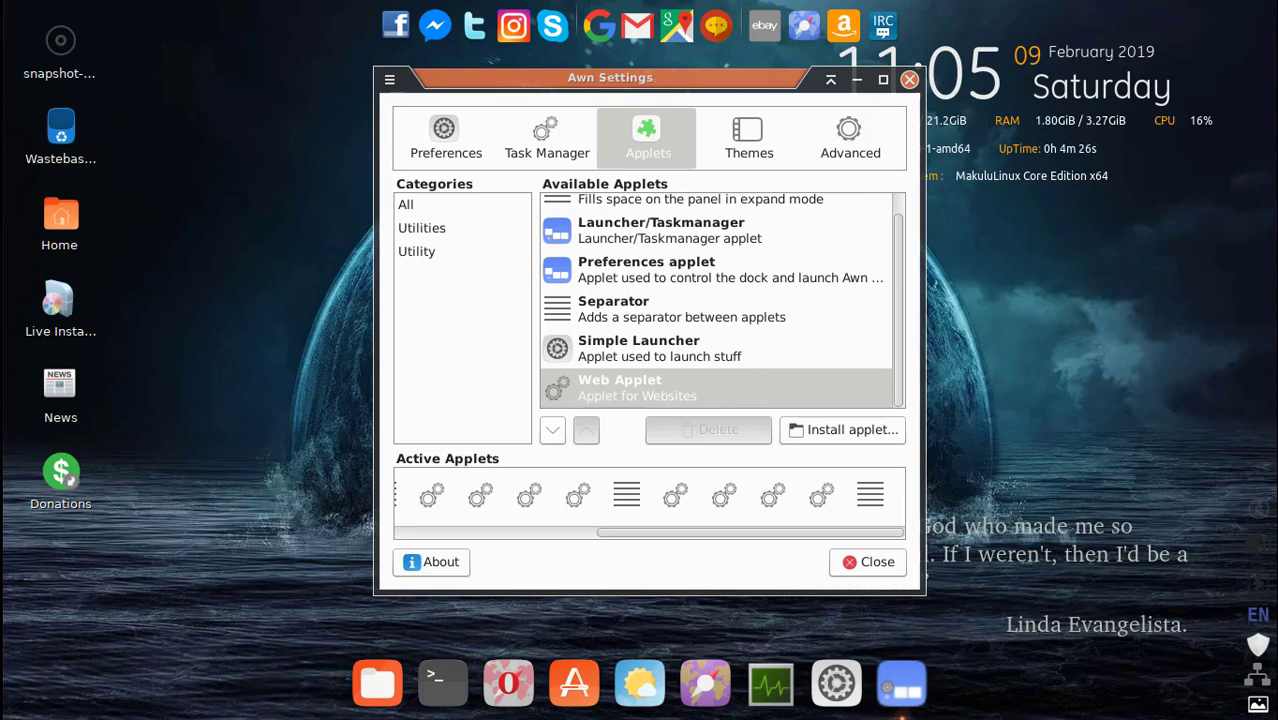
scroll(650, 495, "left", 5)
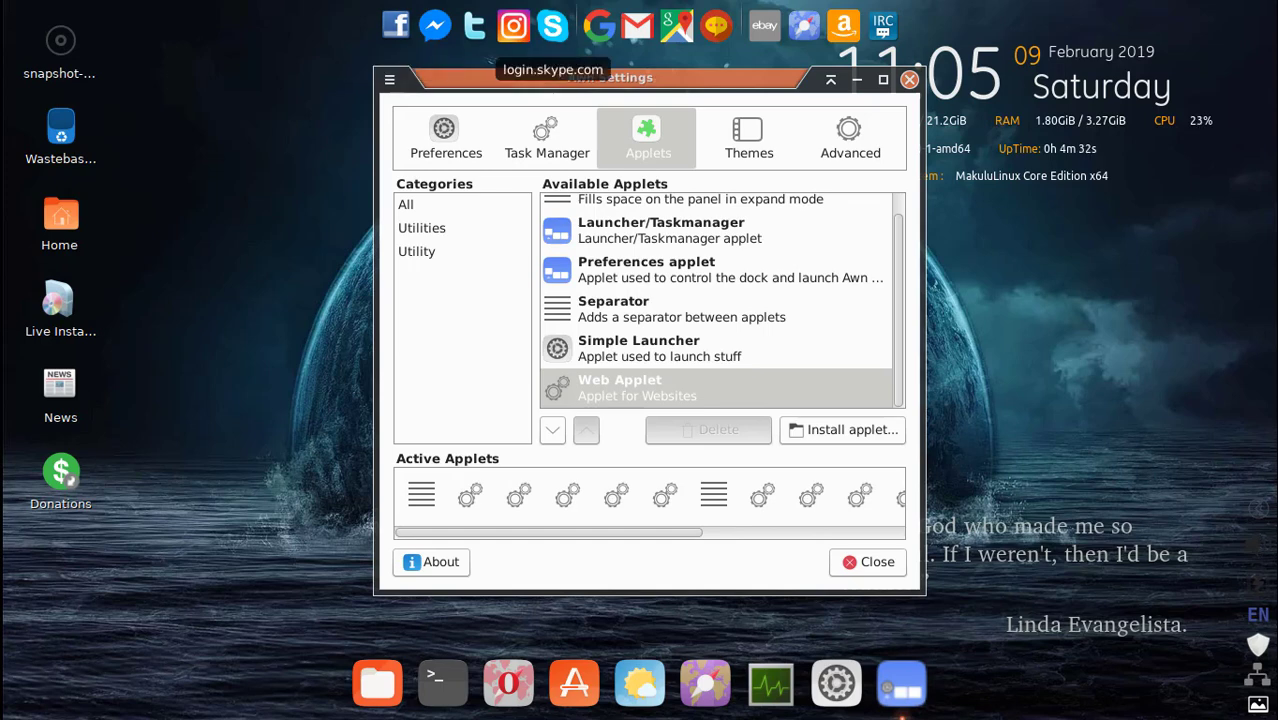
- Compare the separators and web applets in the active applets list with the icons on the dock
left_click_drag(610, 78, 621, 176)
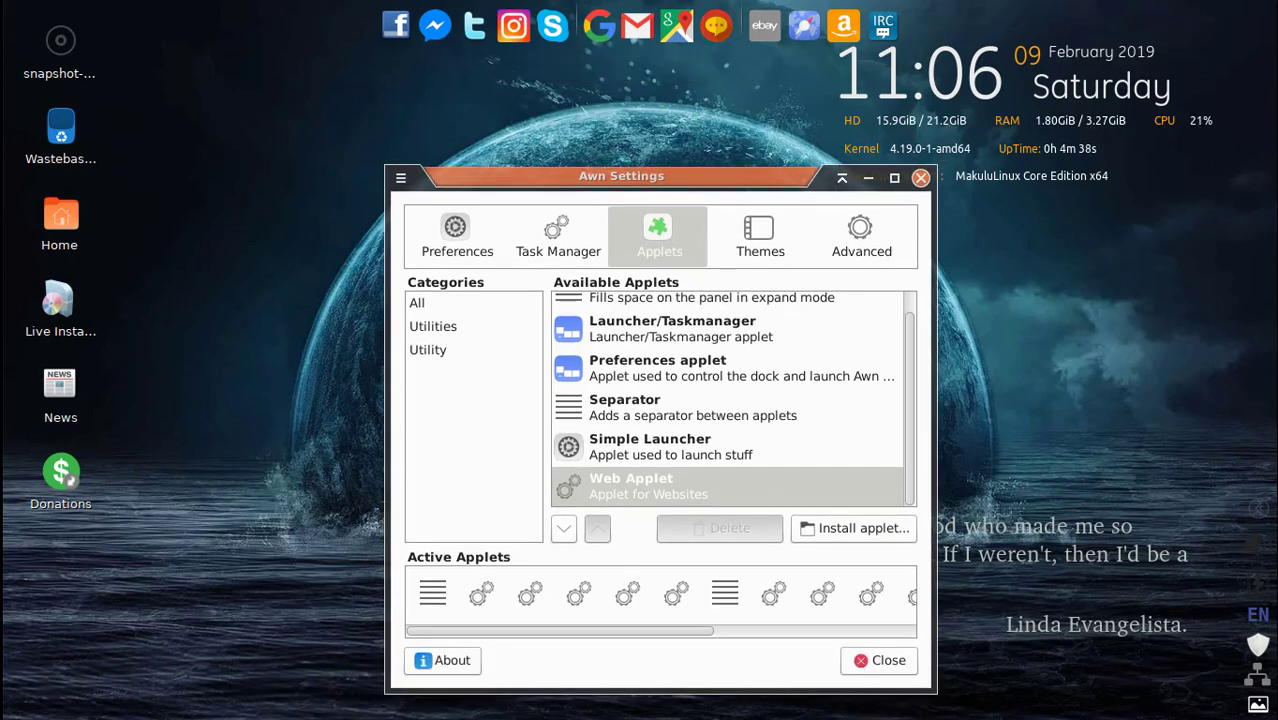
left_click_drag(605, 176, 596, 72)
left_click(715, 489)
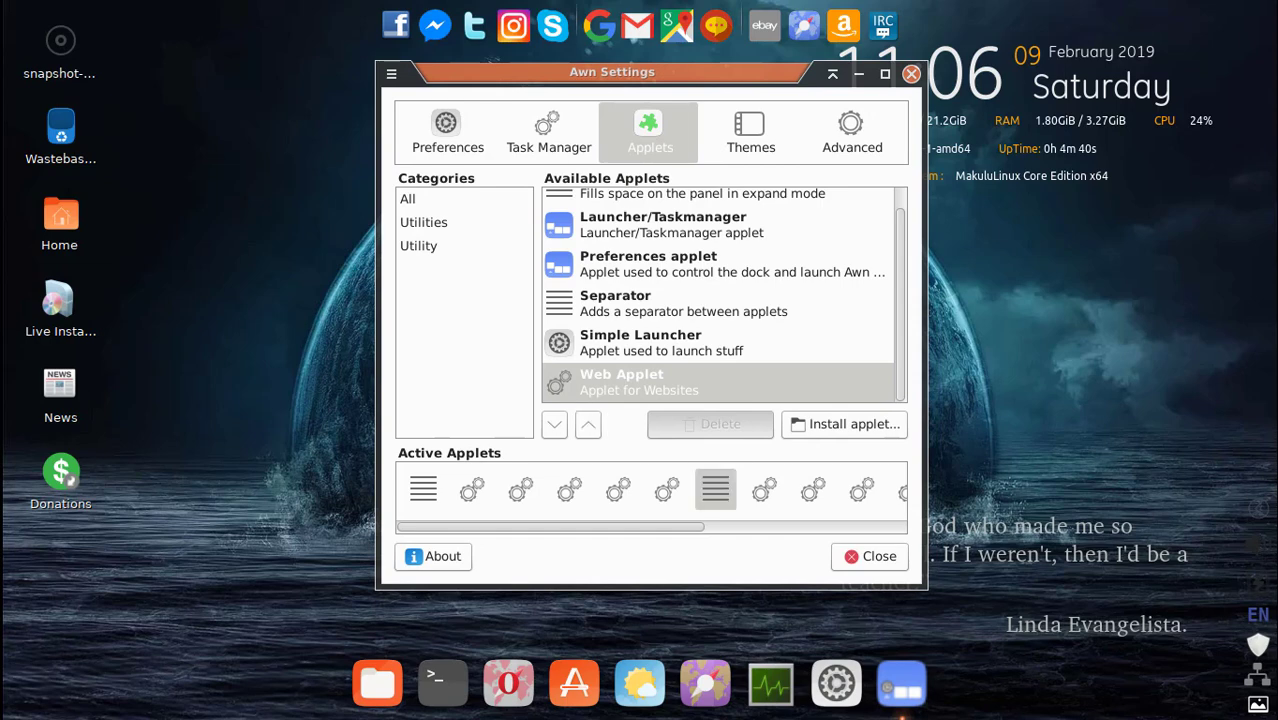
left_click(423, 489)
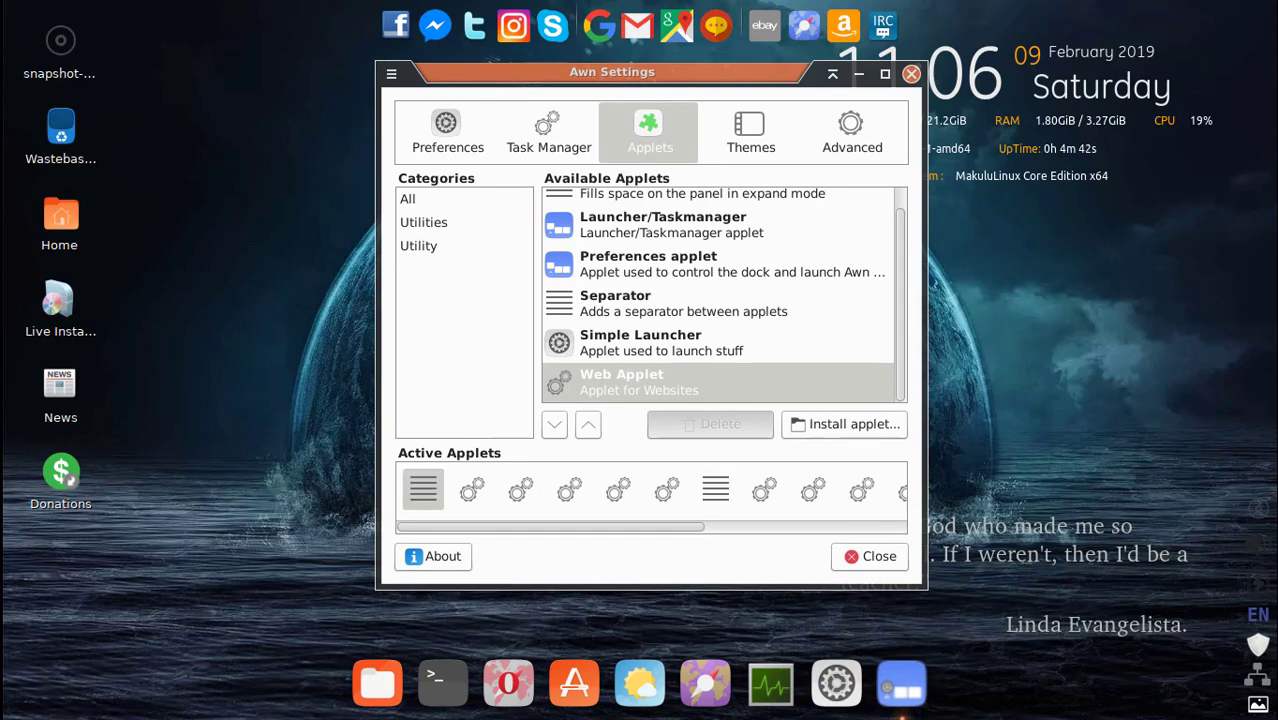
left_click_drag(560, 527, 768, 527)
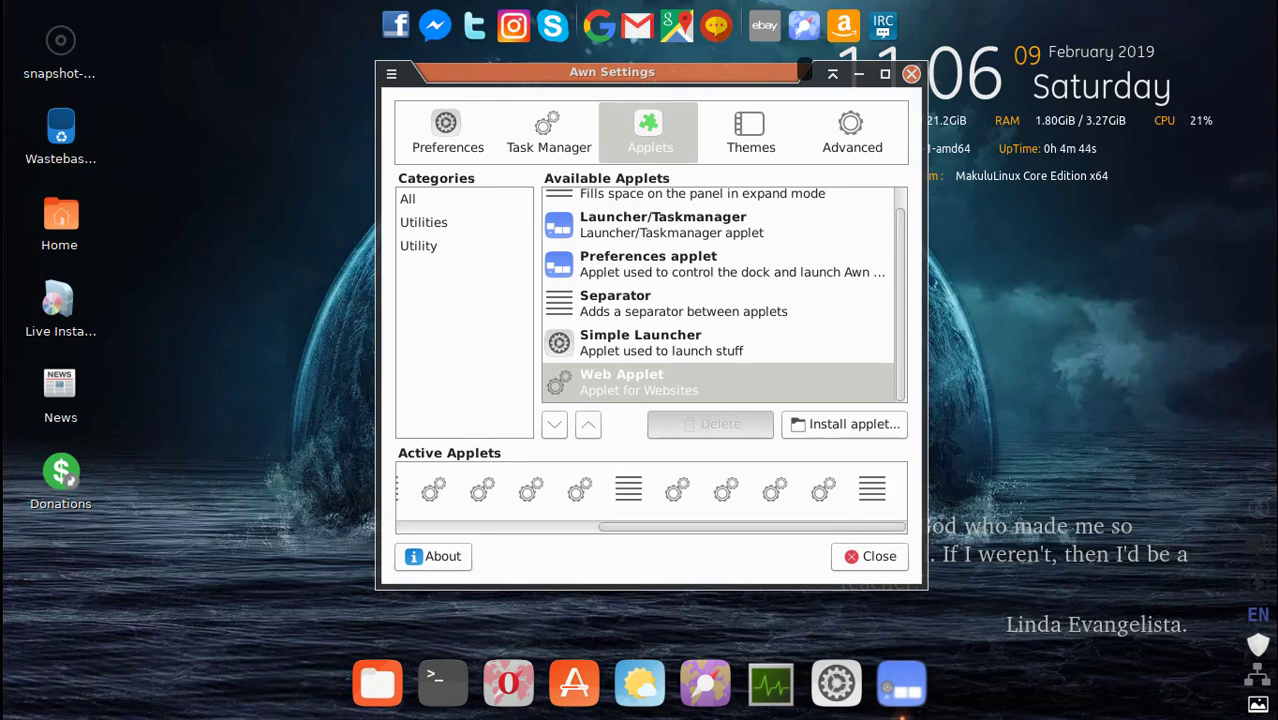
left_click_drag(760, 527, 645, 527)
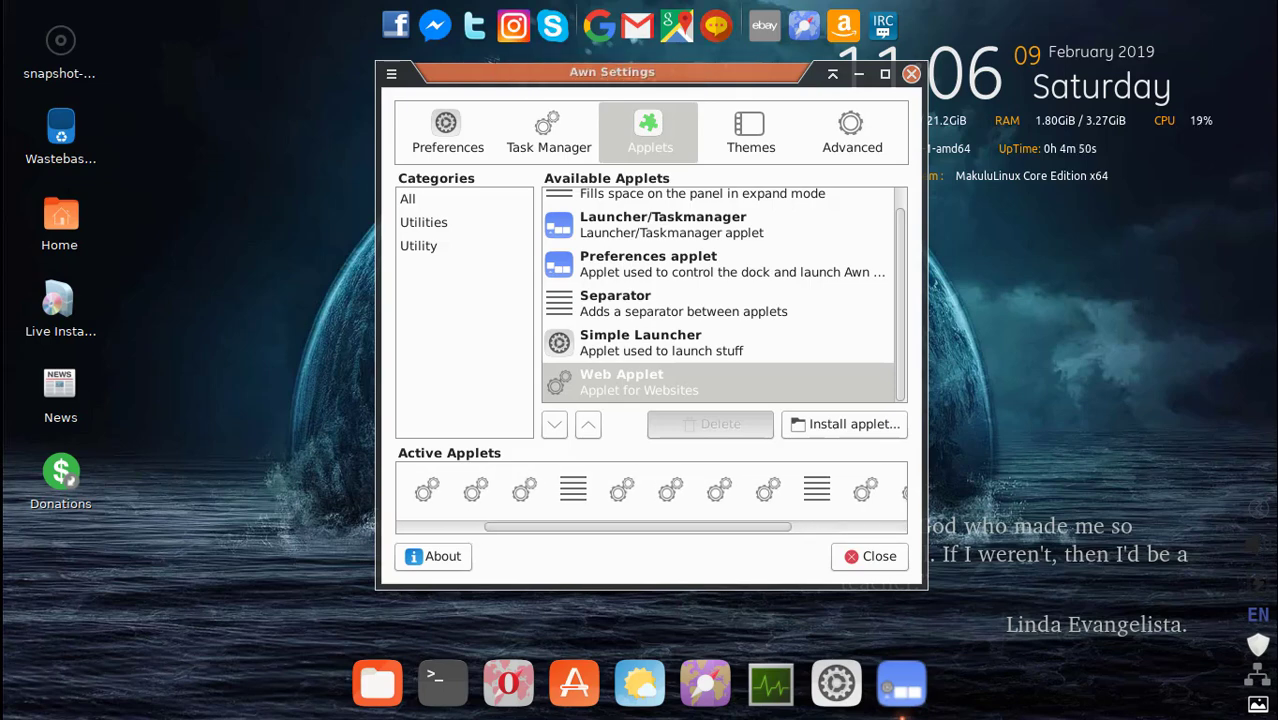
- Remove the Irc, Amazon, news and Ebay web applets from the dock, starting with the last one
left_click_drag(638, 527, 752, 527)
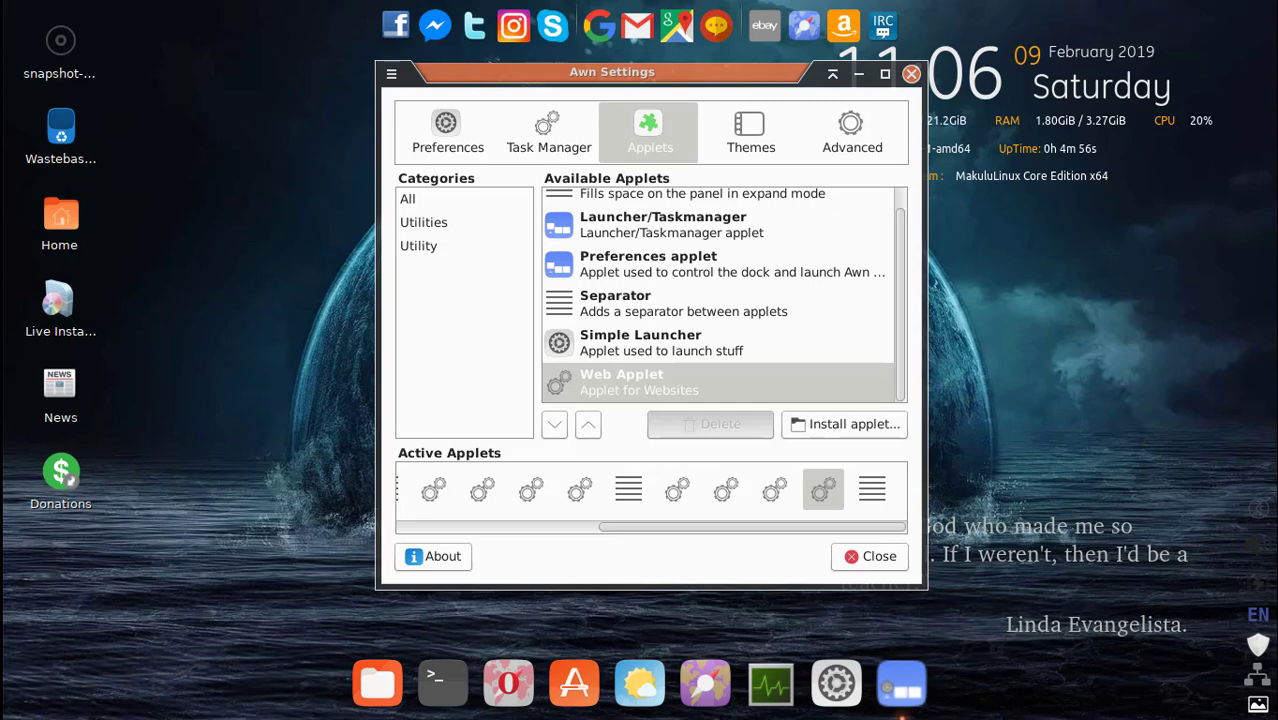
left_click(588, 425)
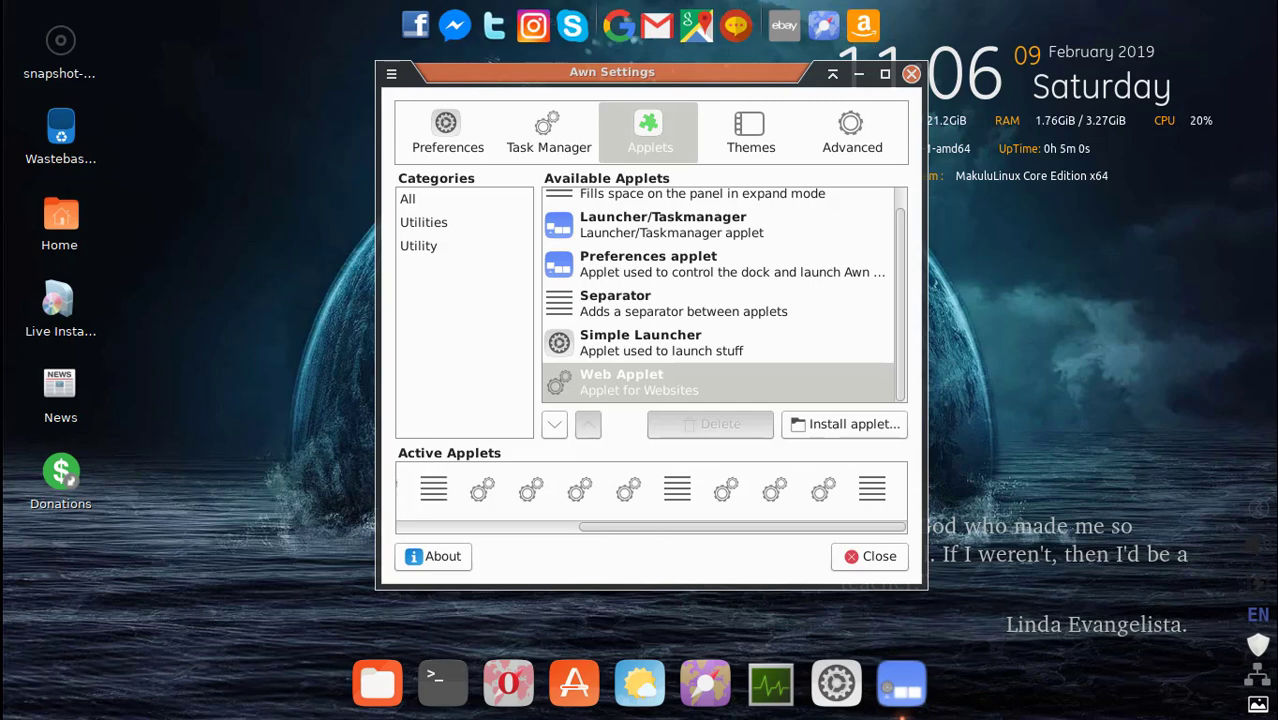
left_click(823, 490)
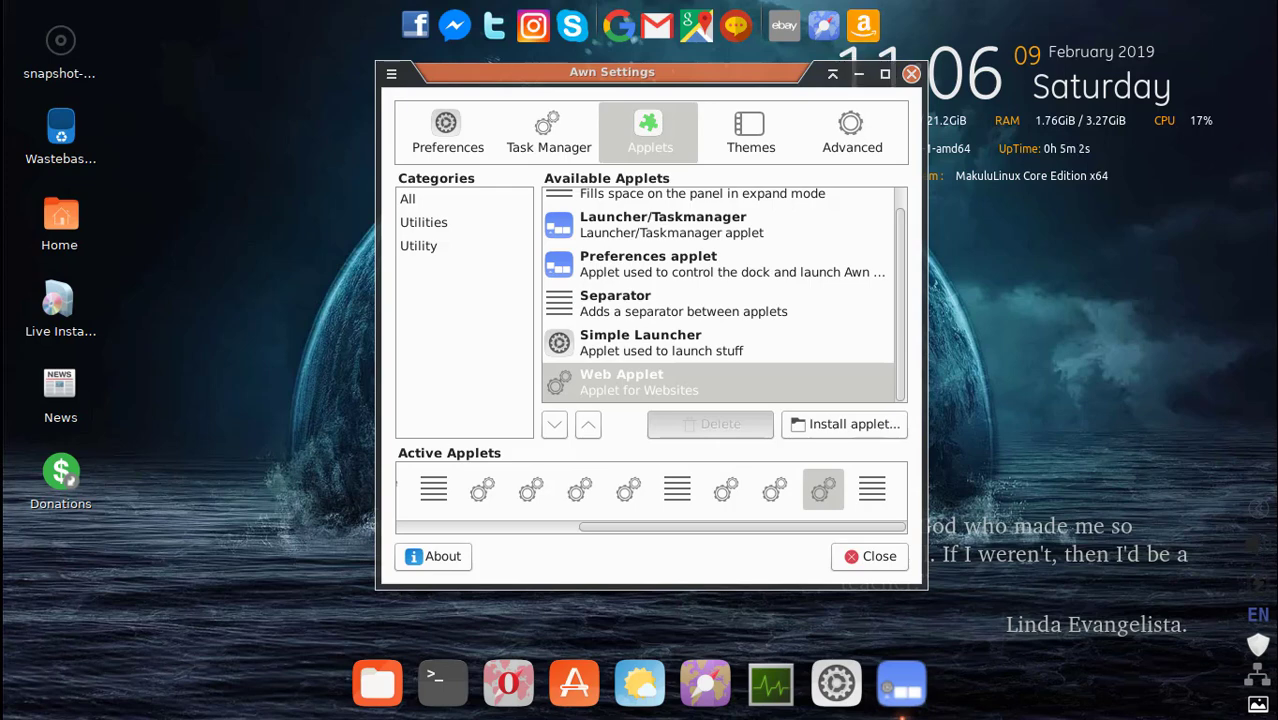
left_click(588, 425)
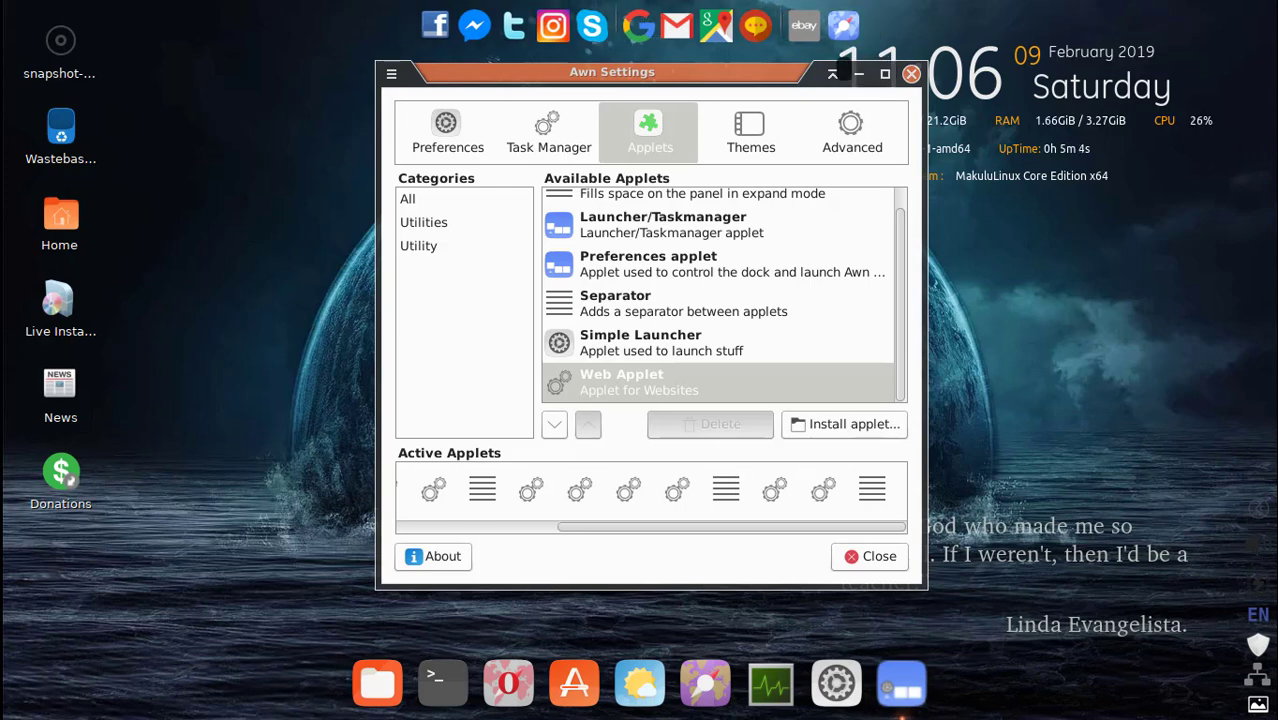
left_click(823, 490)
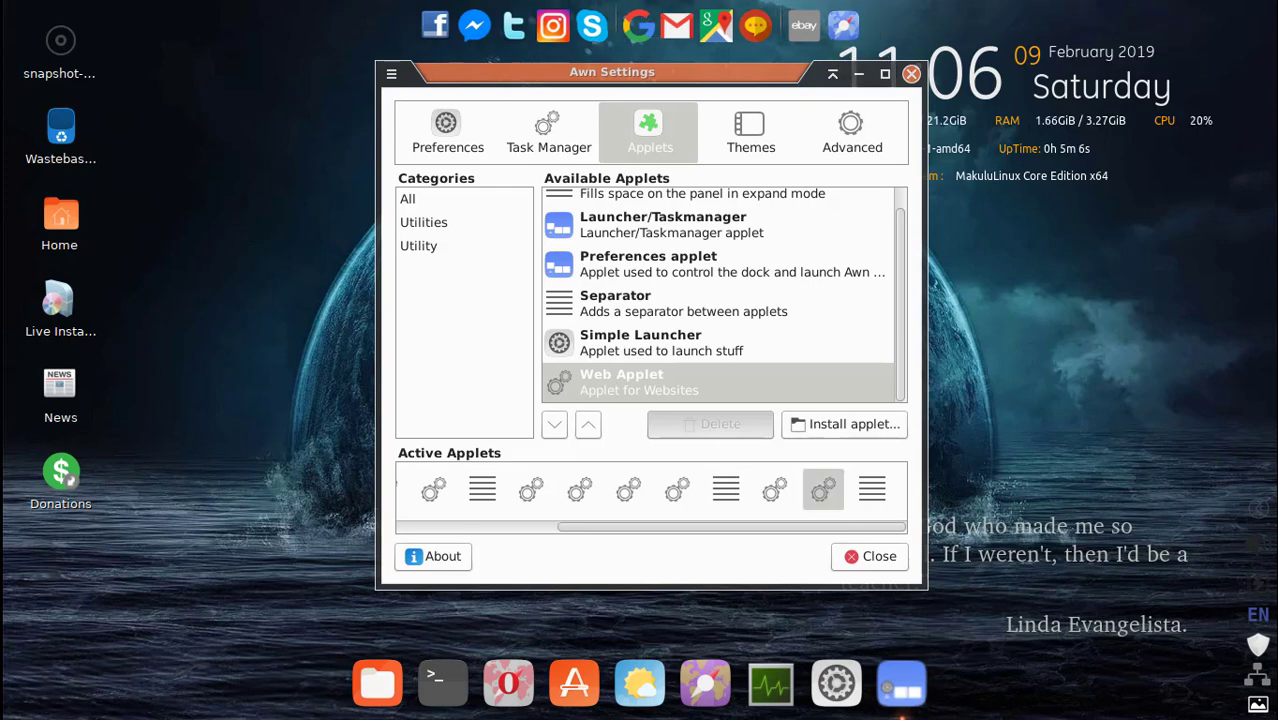
left_click(588, 425)
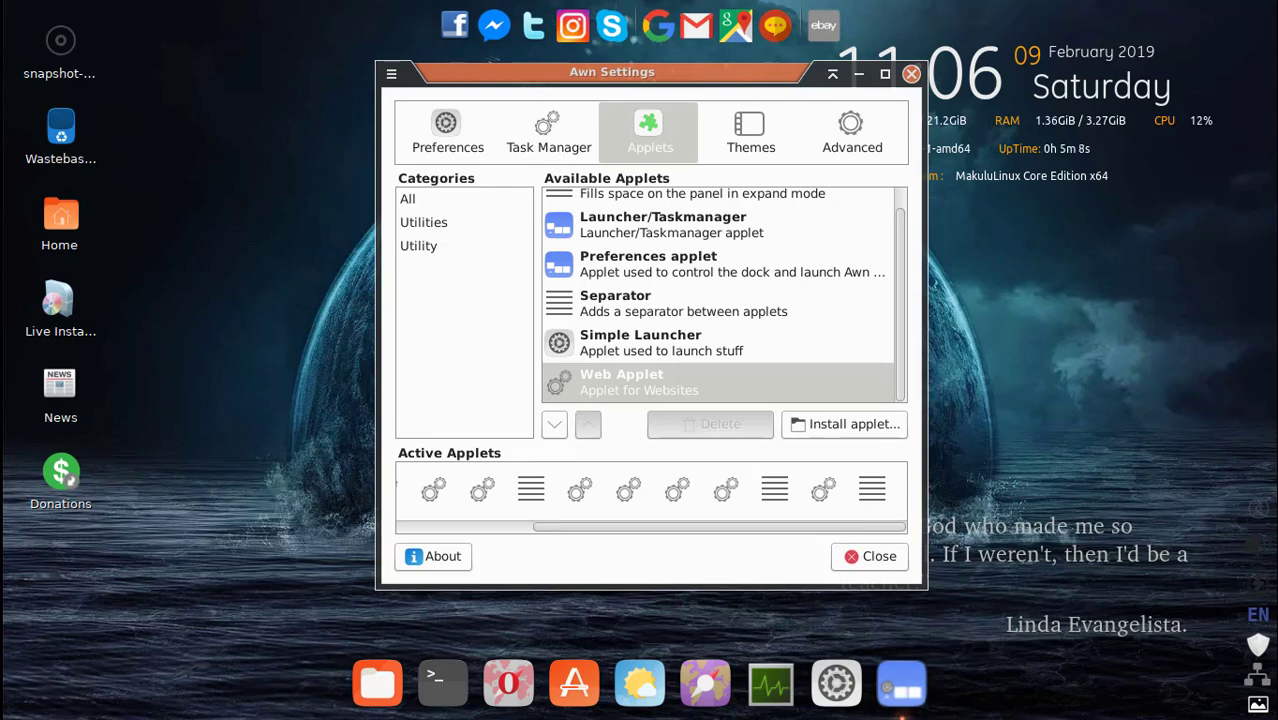
left_click(823, 490)
left_click(588, 425)
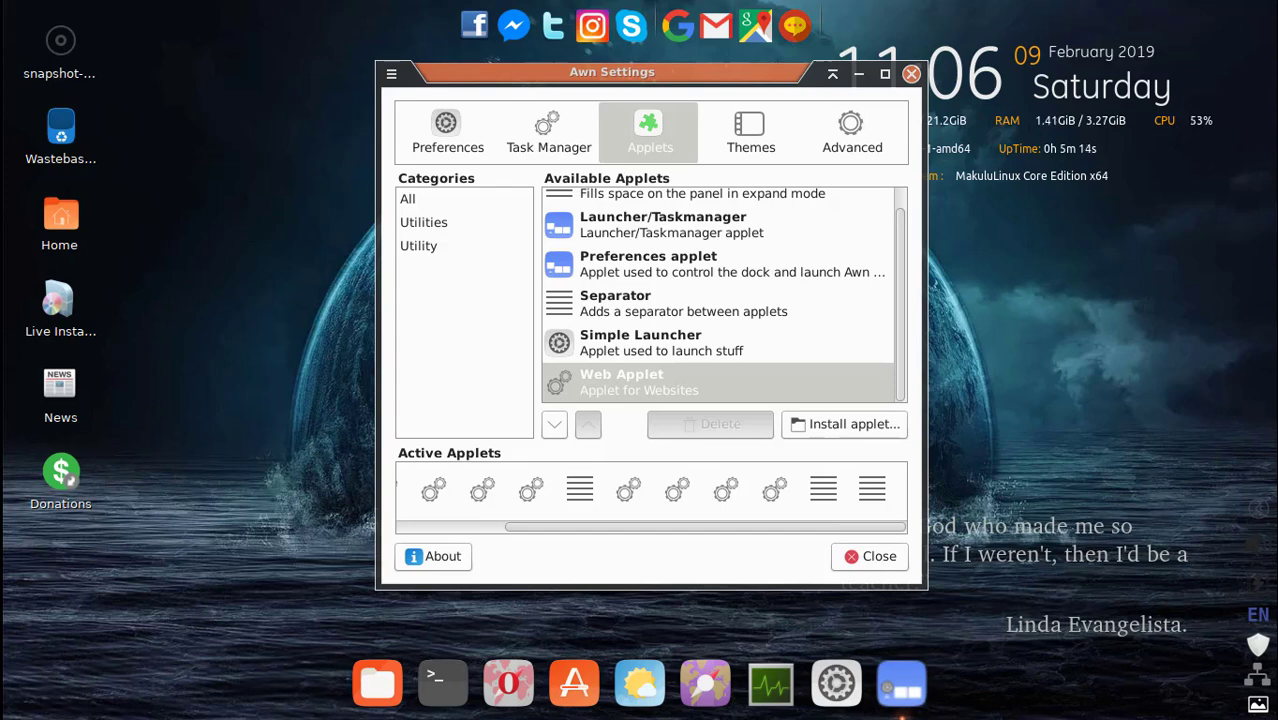
- Add one blank web applet to the dock and move it ahead of the final separator
left_click(554, 425)
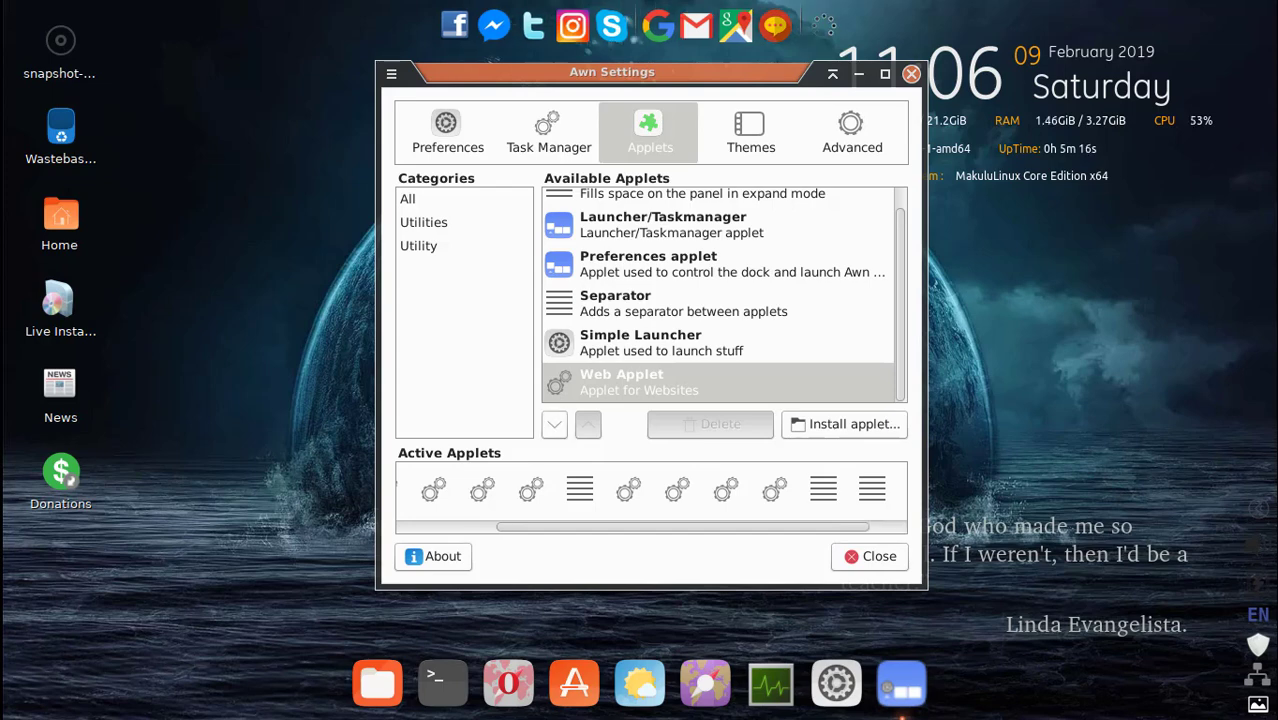
left_click_drag(680, 527, 720, 527)
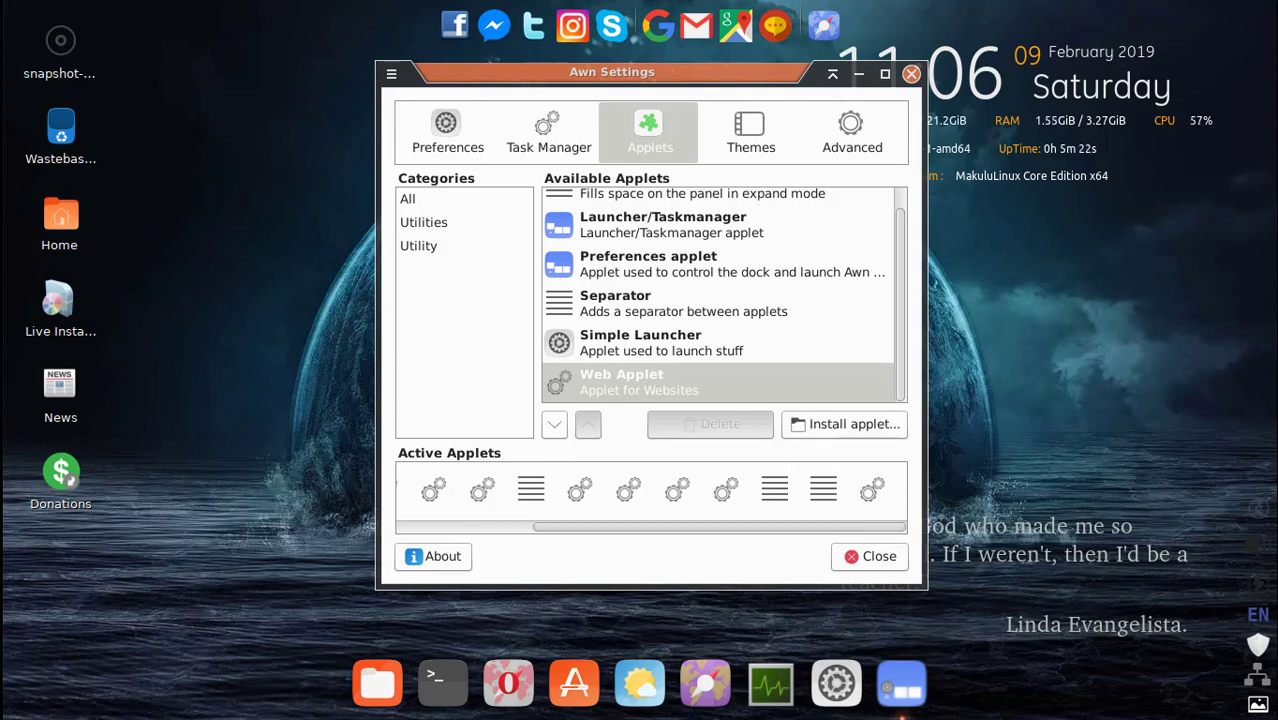
left_click_drag(872, 489, 812, 489)
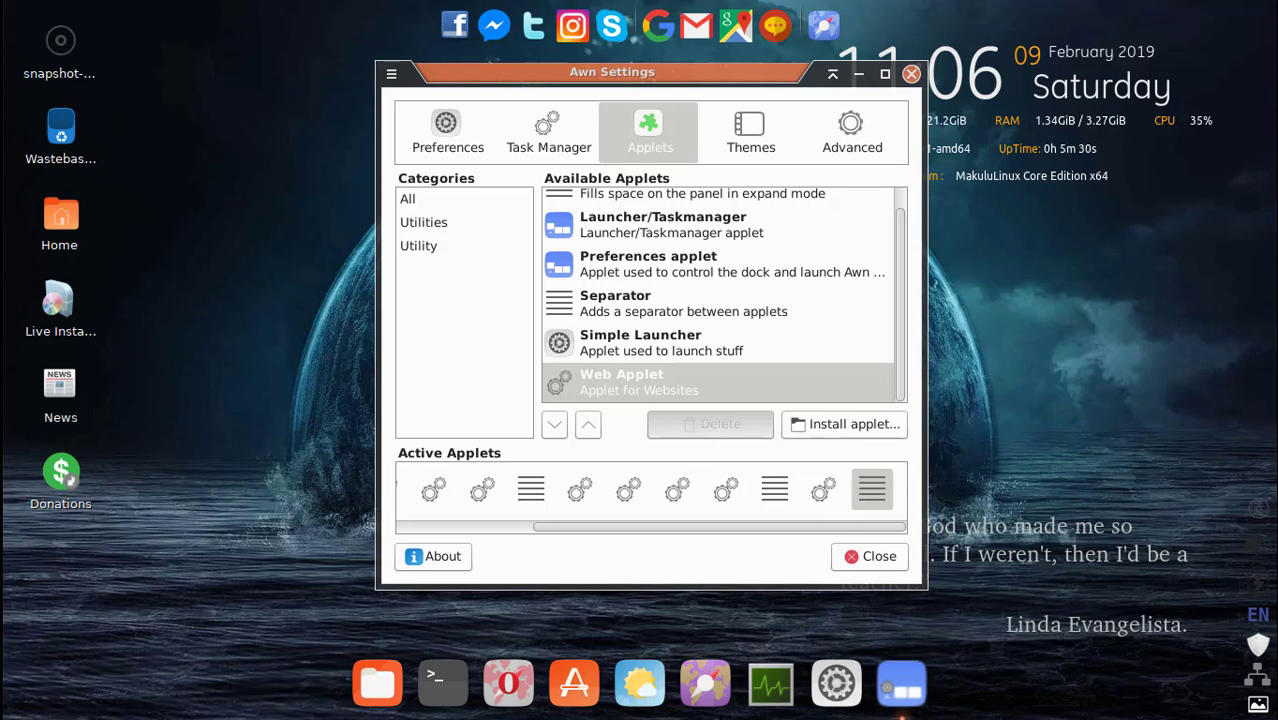
- Remove the separator at the end of the active applets and add five more blank web applets
left_click(588, 425)
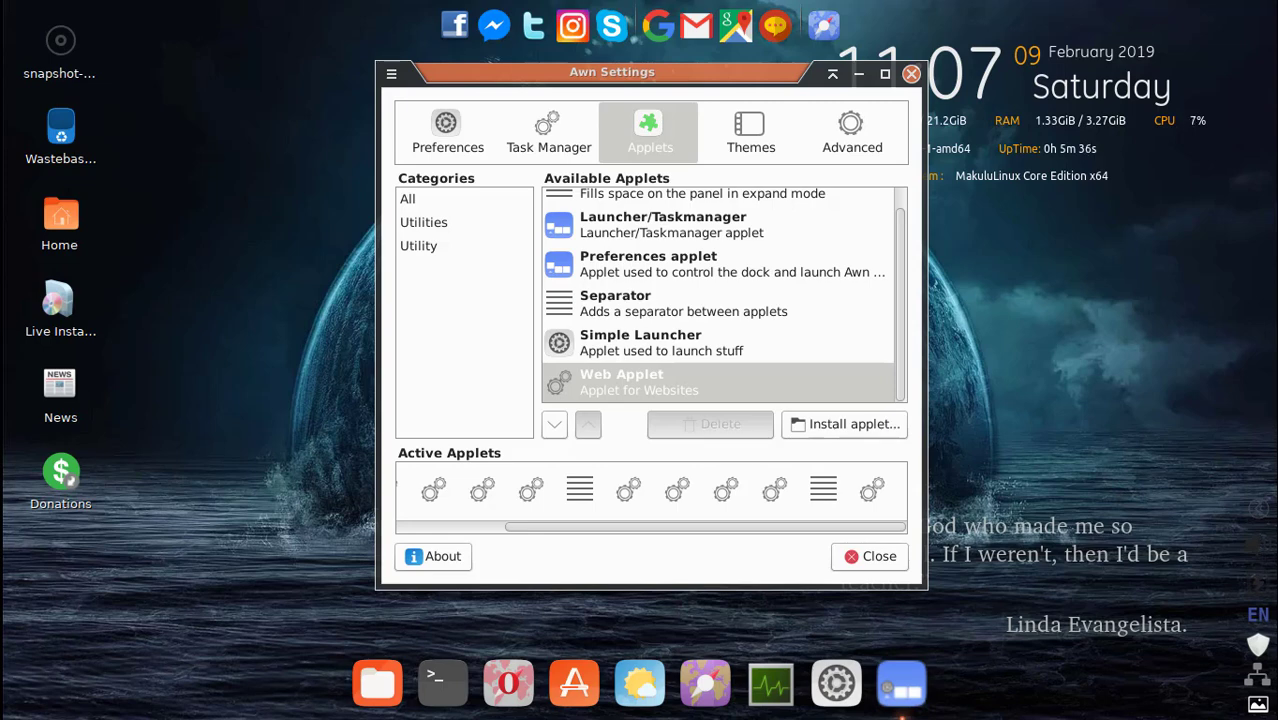
left_click(555, 425)
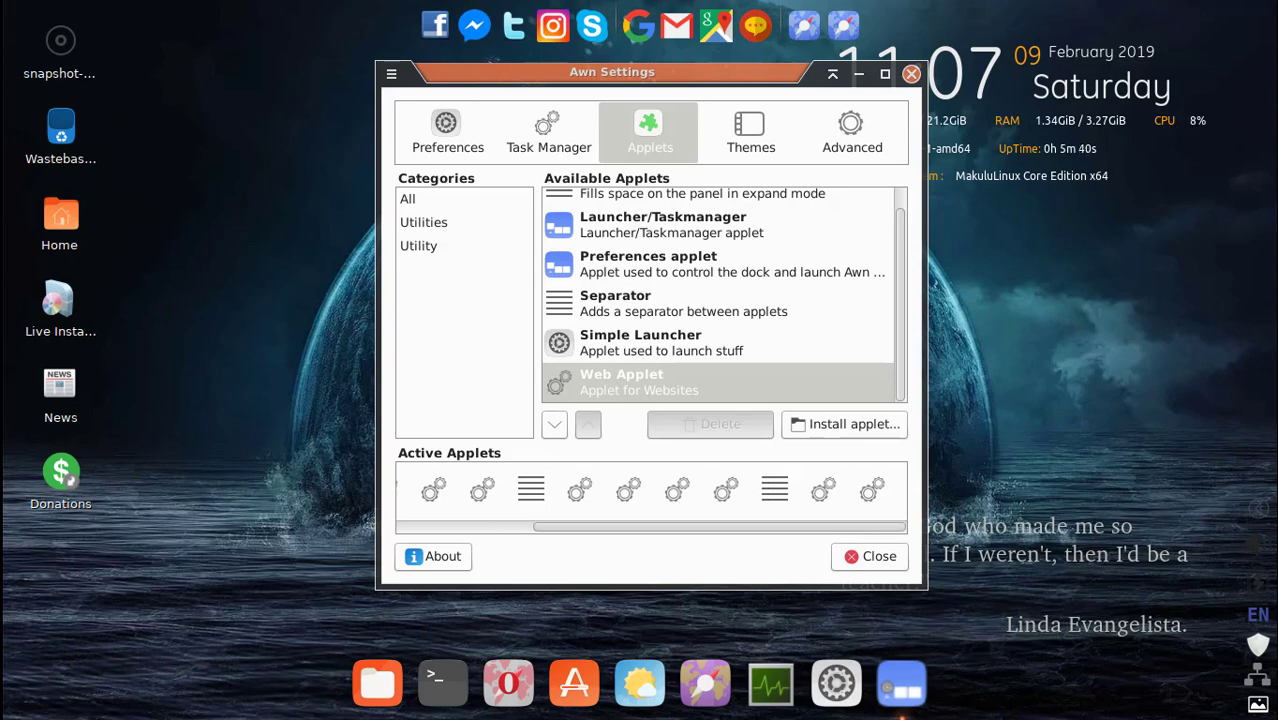
left_click(555, 425)
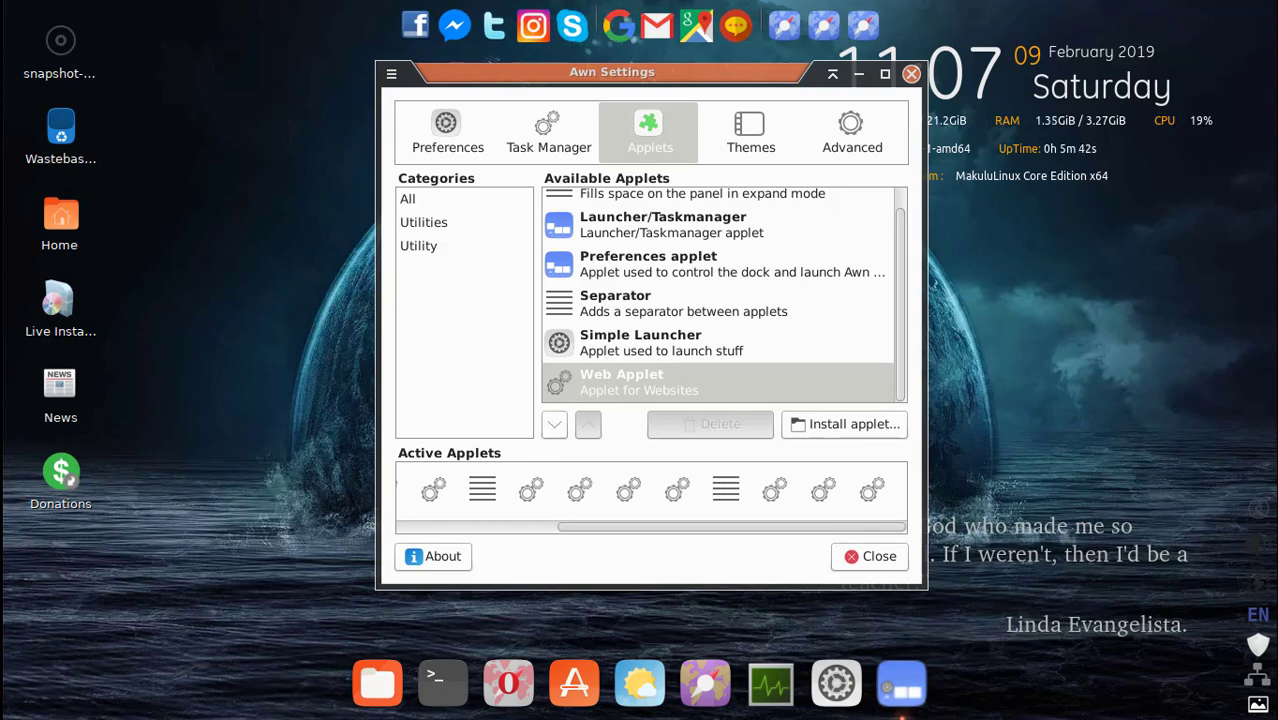
left_click(555, 425)
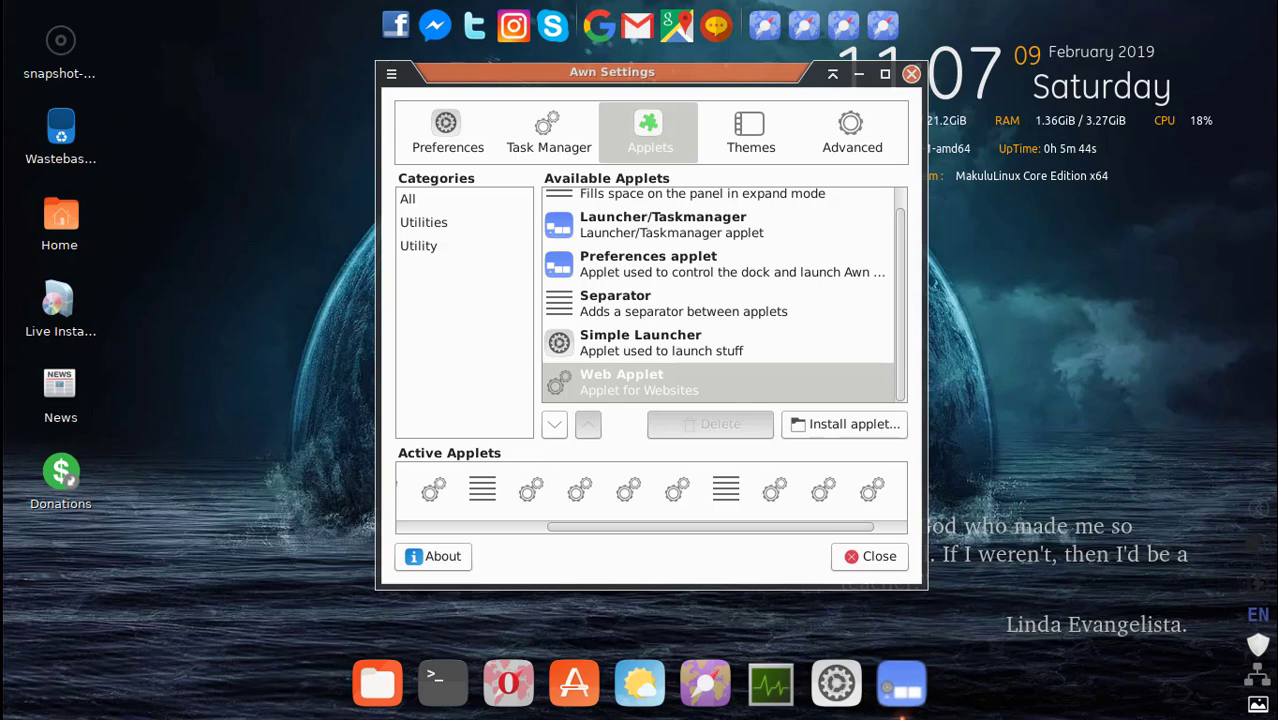
left_click(555, 425)
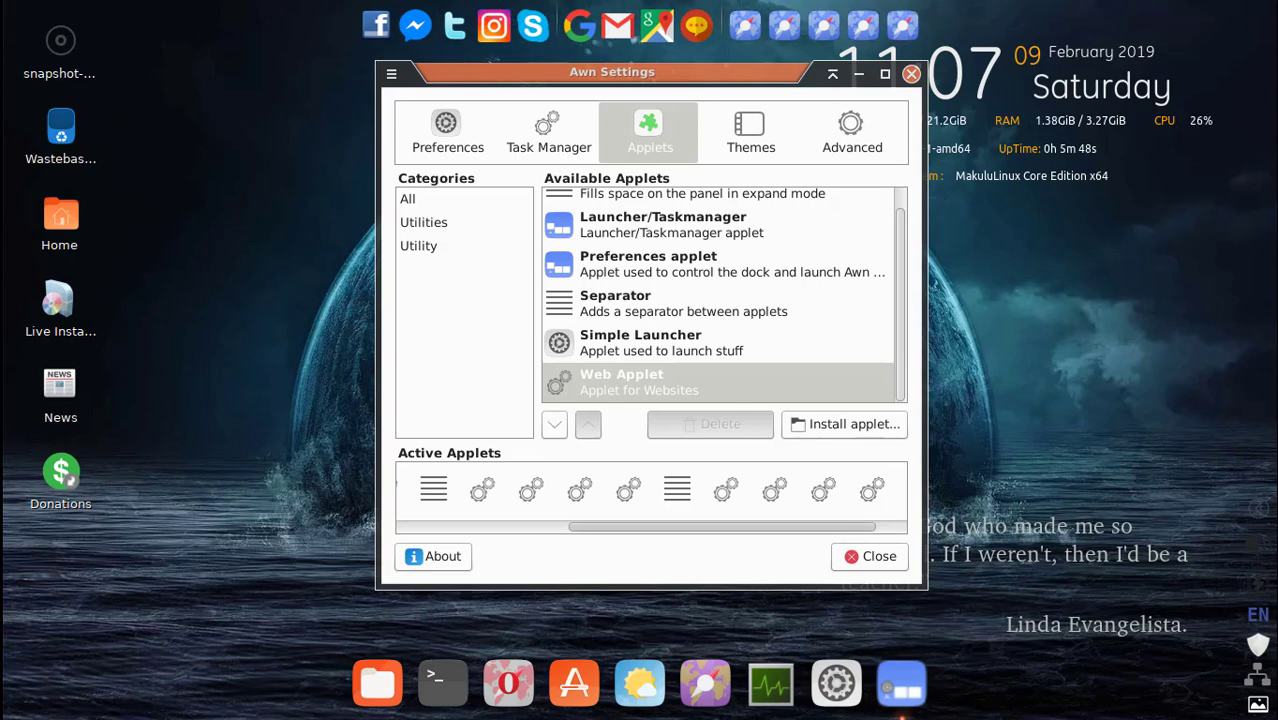
left_click(555, 425)
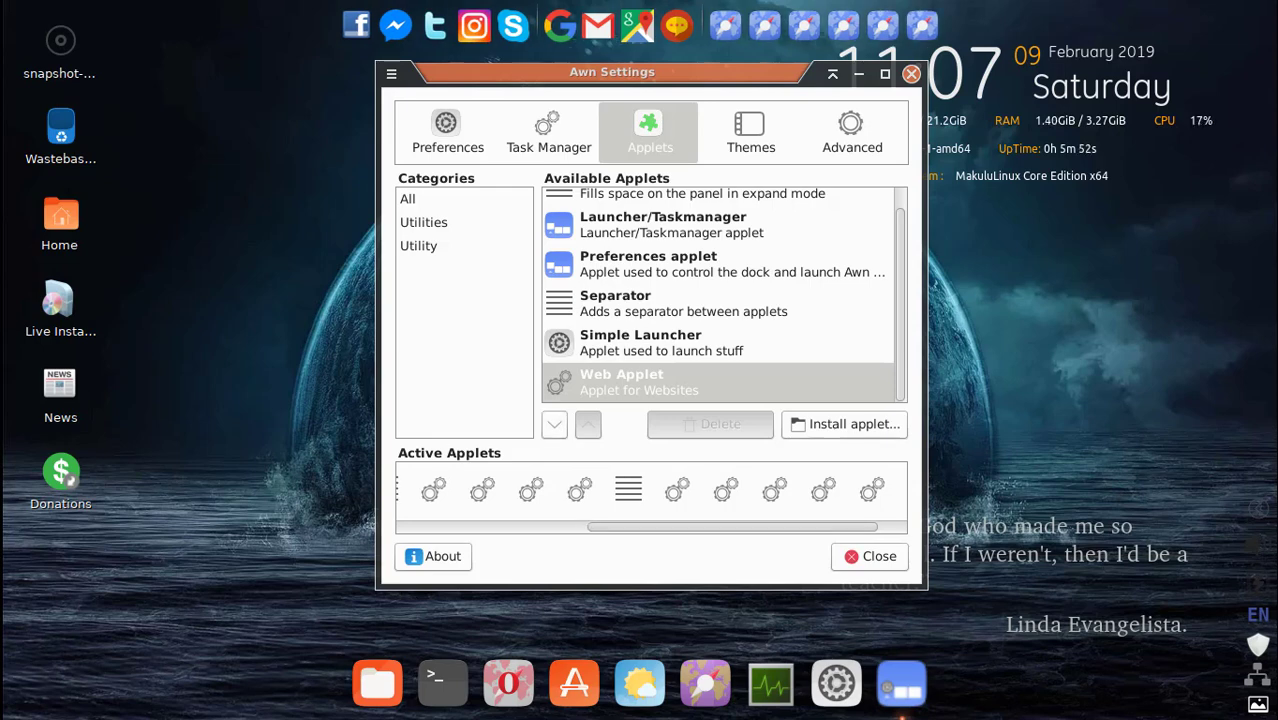
- Look over the full row of active applets and close the dock settings
left_click_drag(732, 527, 540, 527)
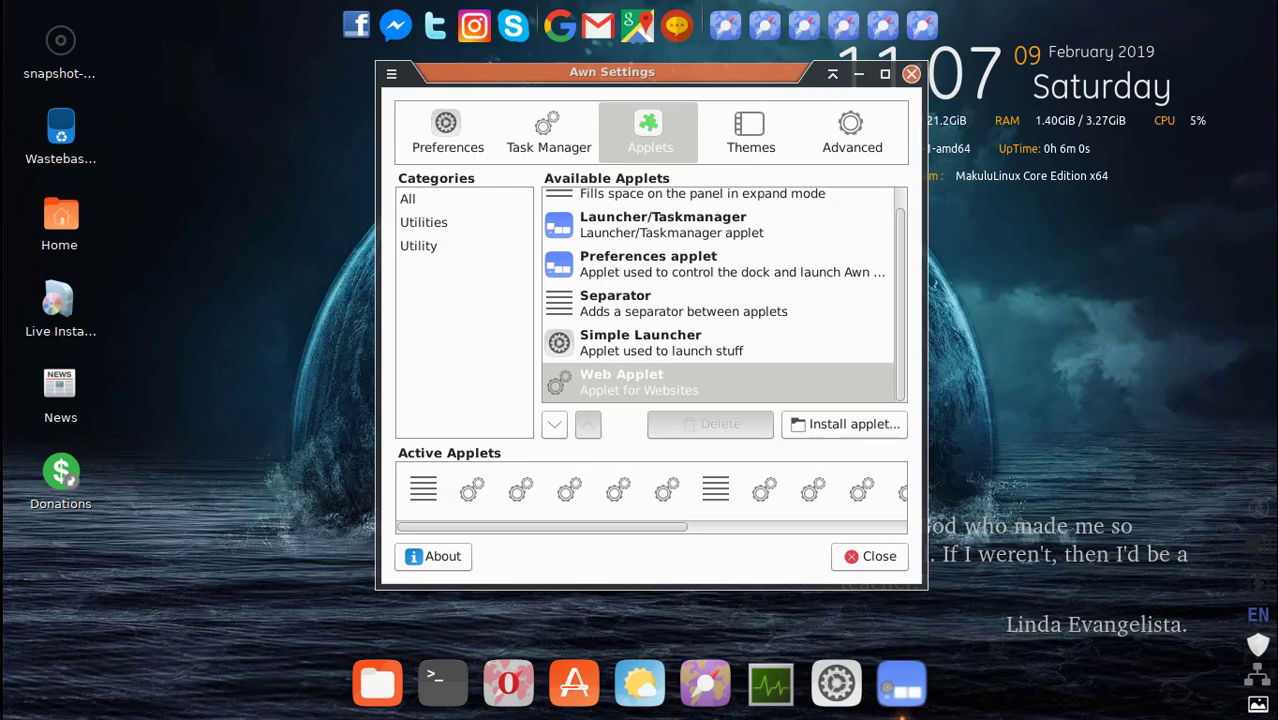
left_click_drag(545, 527, 765, 527)
left_click(911, 74)
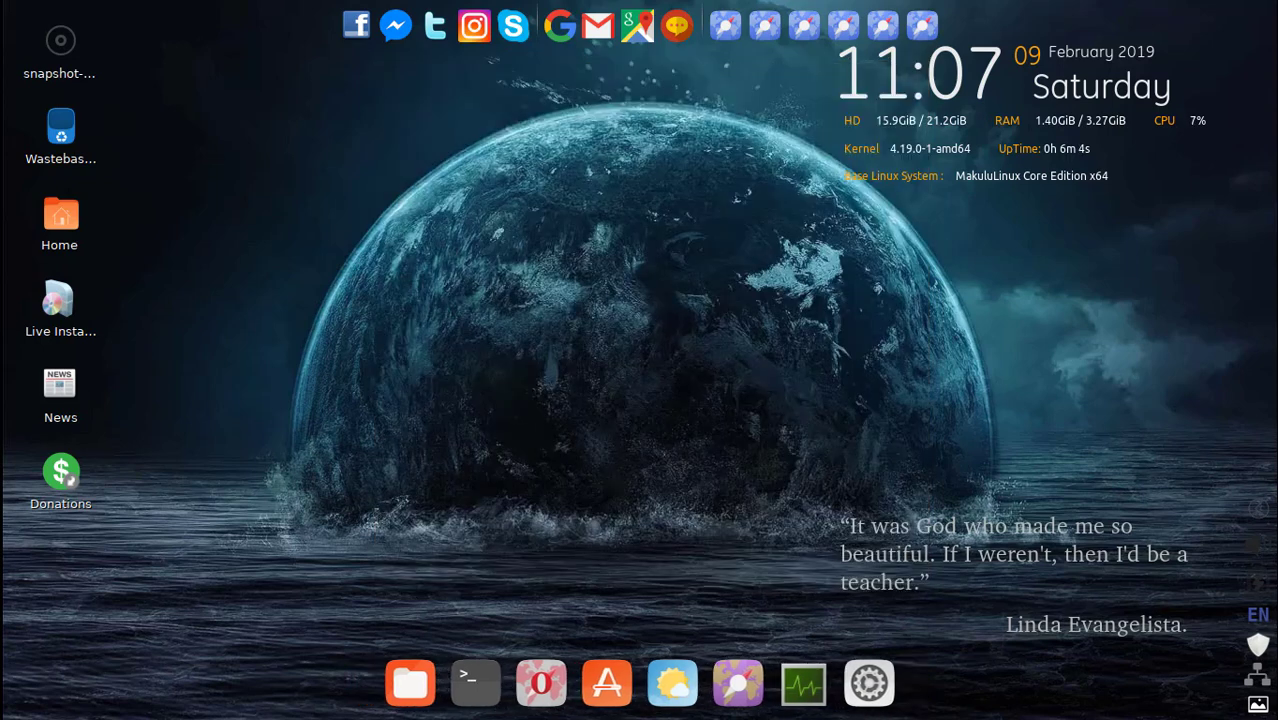
- Check the website choices of the first blank applet and open the dock preferences at the applet settings
left_click(725, 25)
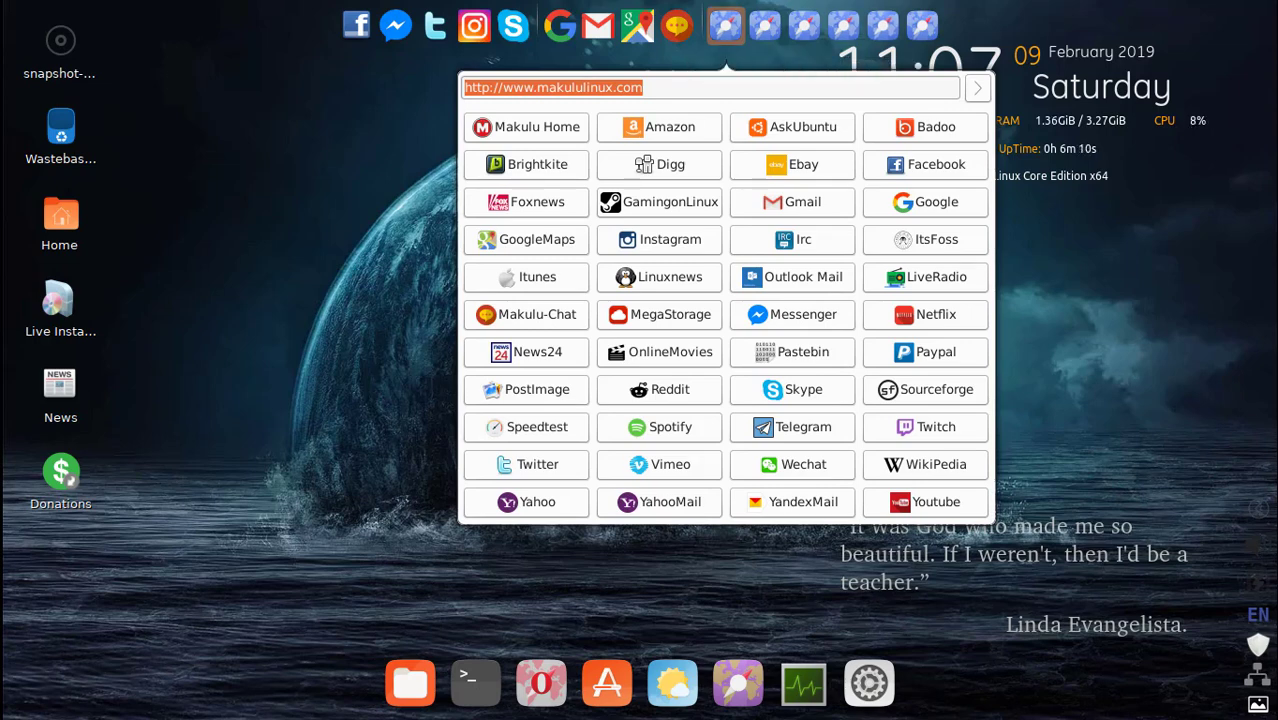
left_click(726, 25)
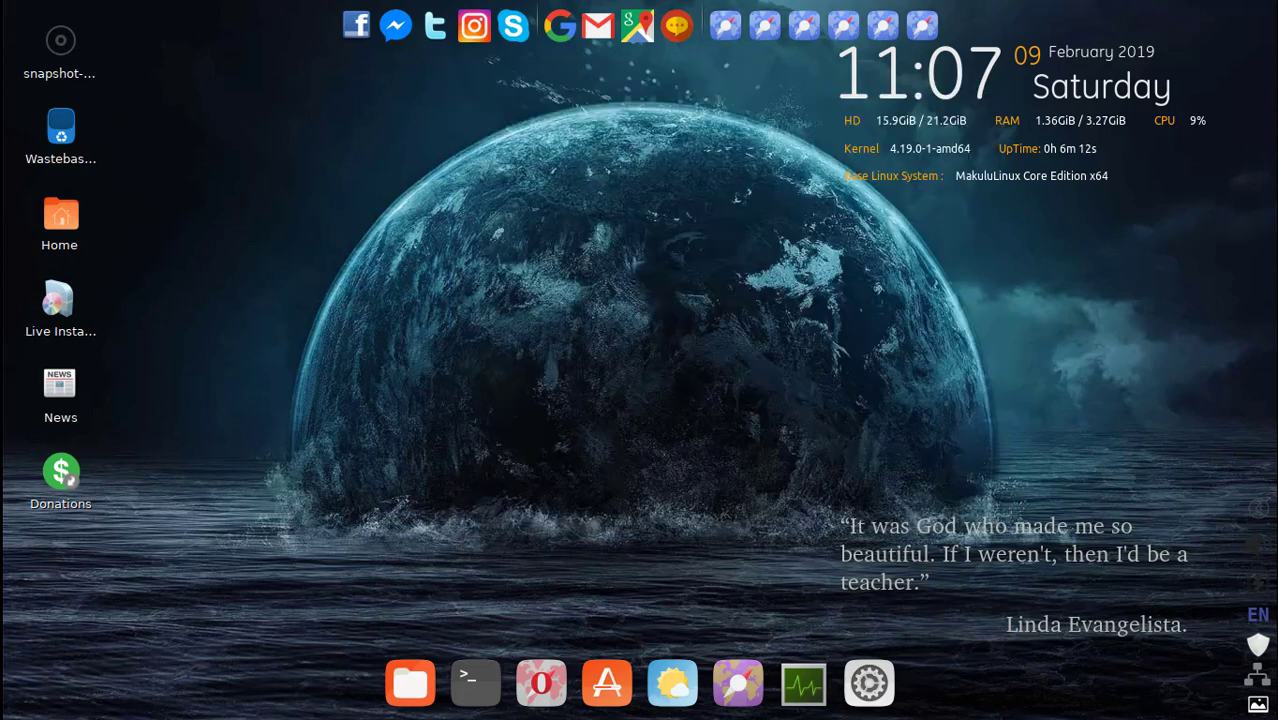
right_click(458, 25)
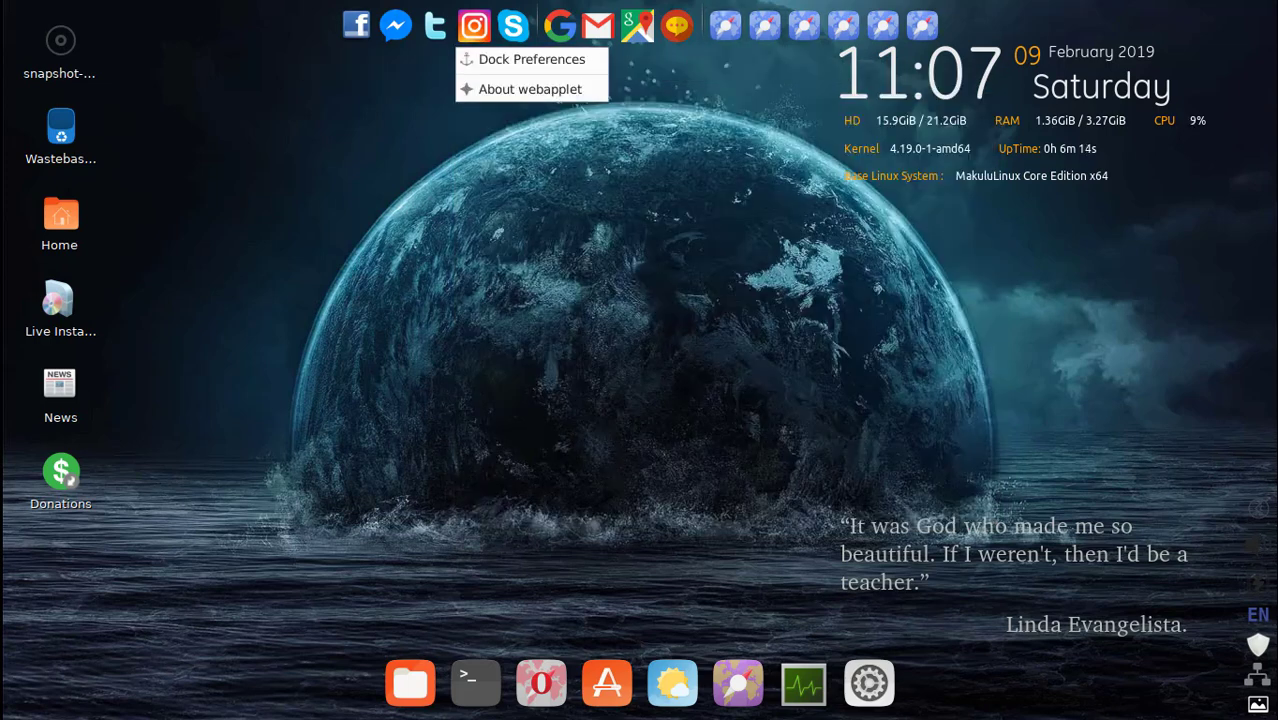
left_click(520, 60)
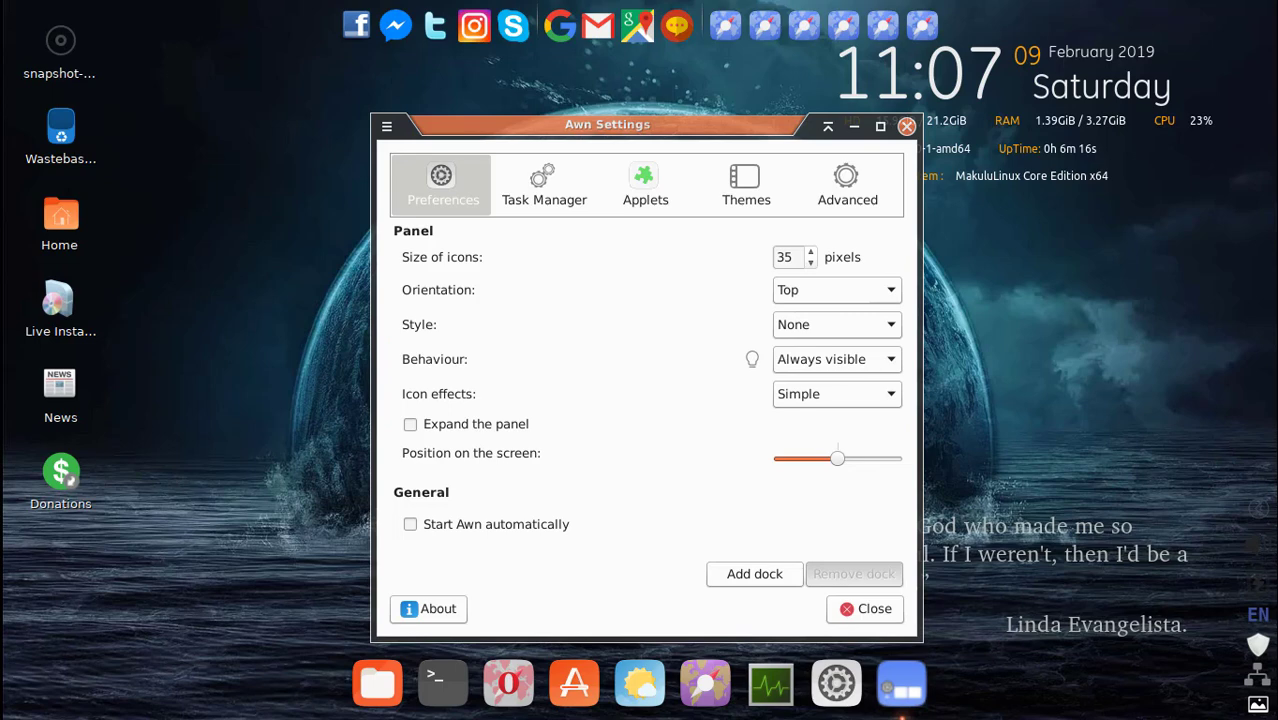
left_click(543, 186)
left_click_drag(607, 125, 616, 90)
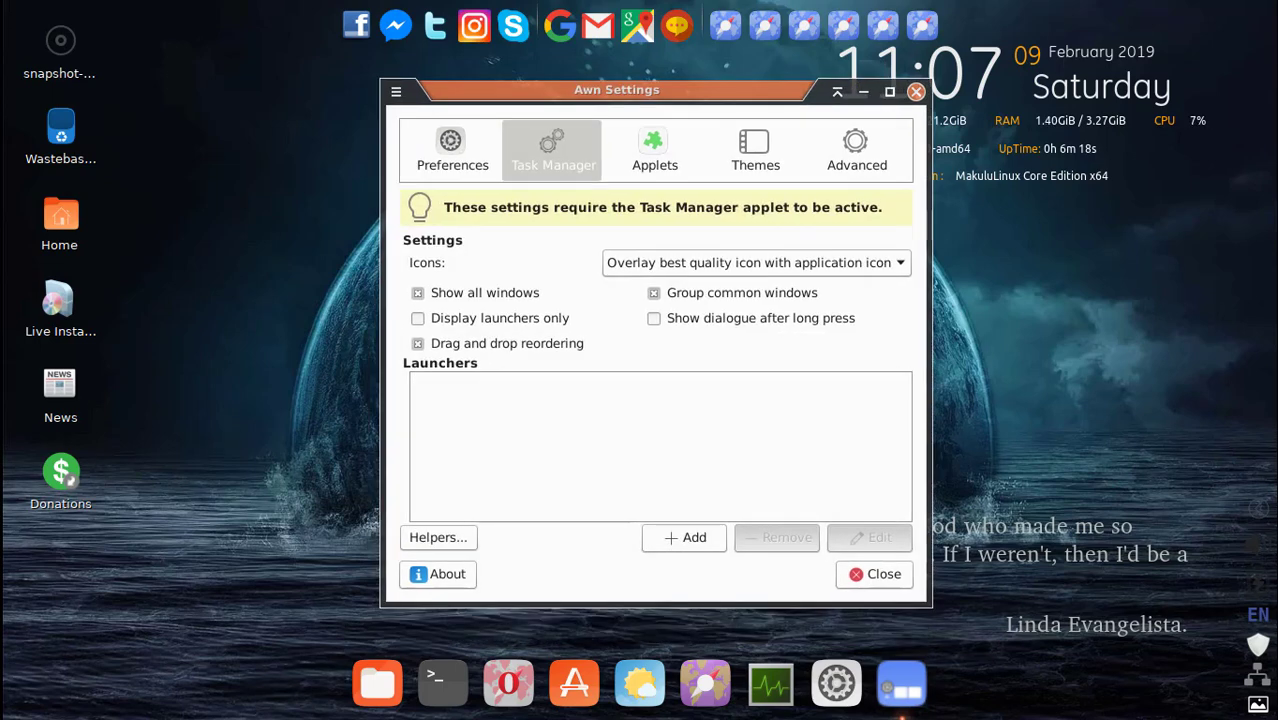
left_click(654, 151)
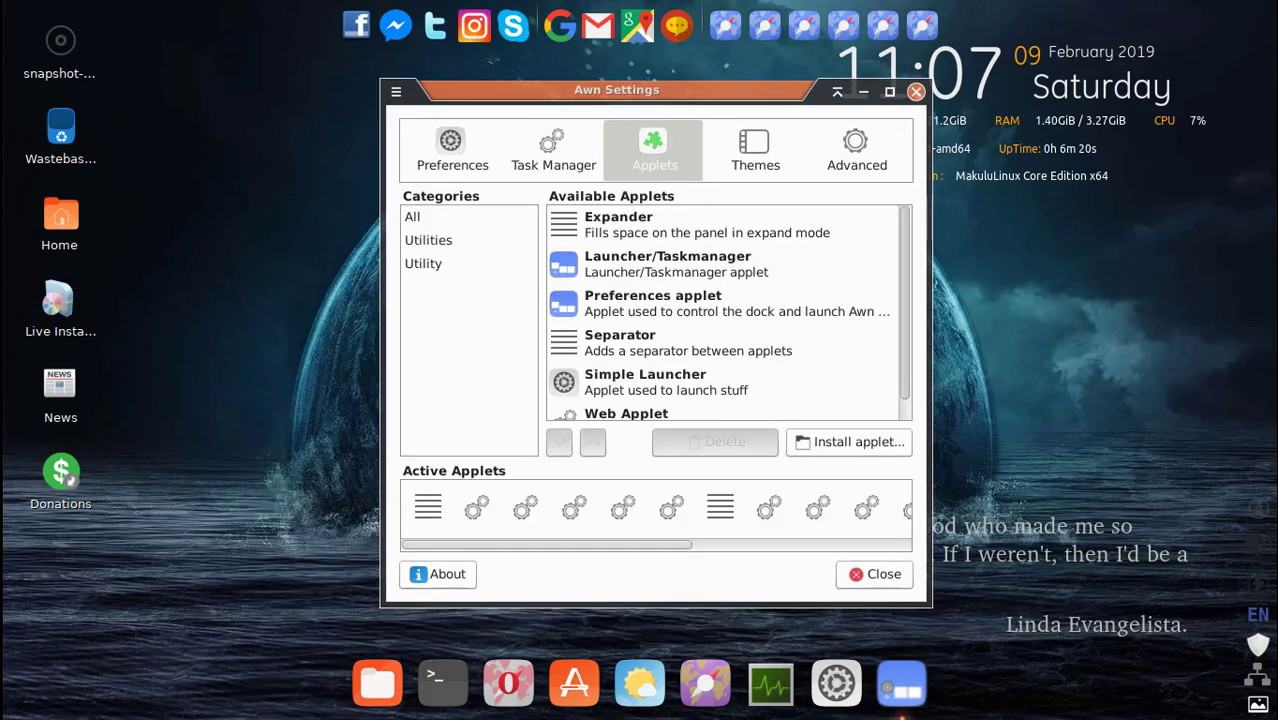
- Examine the active applets row, selecting Web Applet among the available applets and the first active applet after the second separator
left_click_drag(905, 300, 905, 325)
left_click(722, 400)
left_click_drag(620, 545, 826, 545)
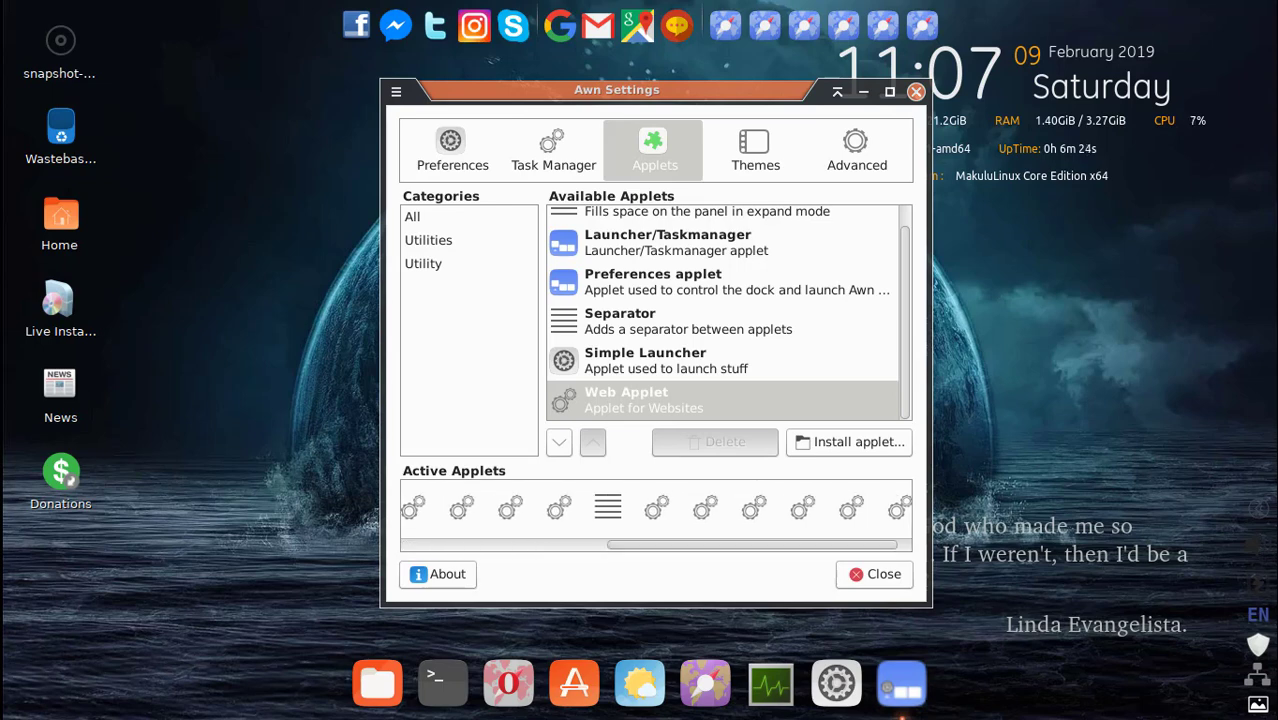
scroll(720, 348, "down", 1)
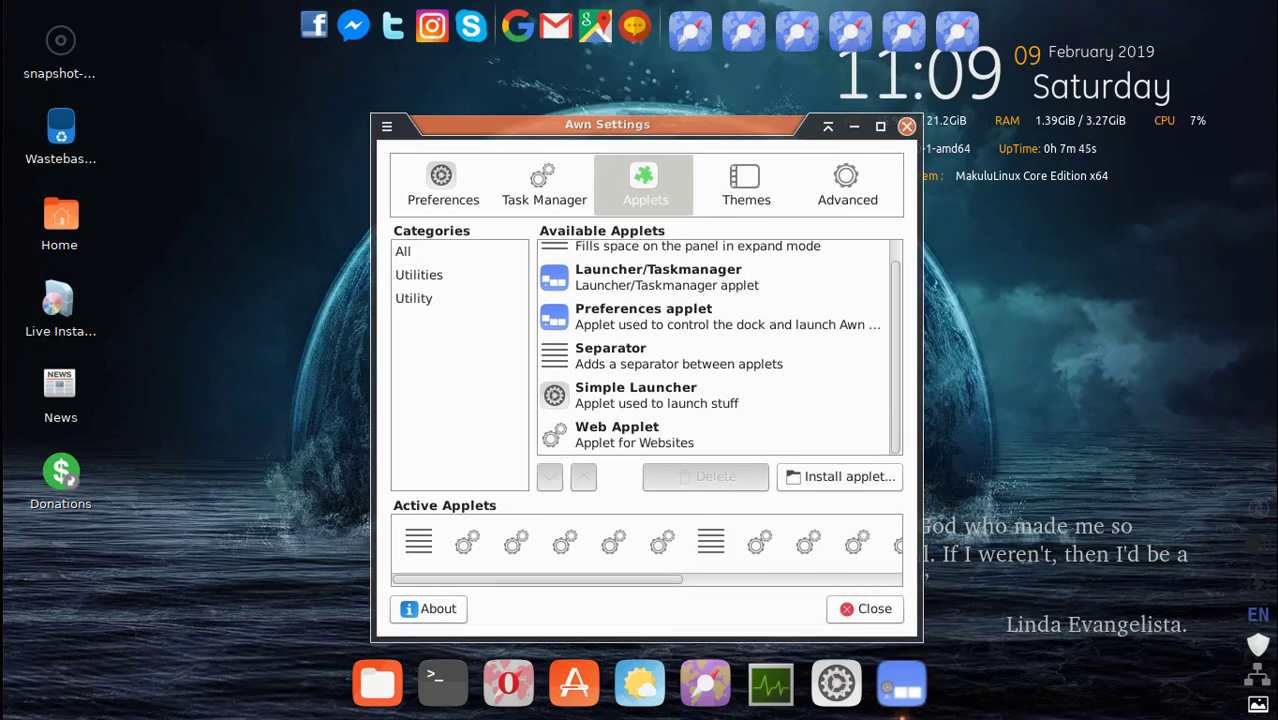
left_click_drag(607, 125, 613, 89)
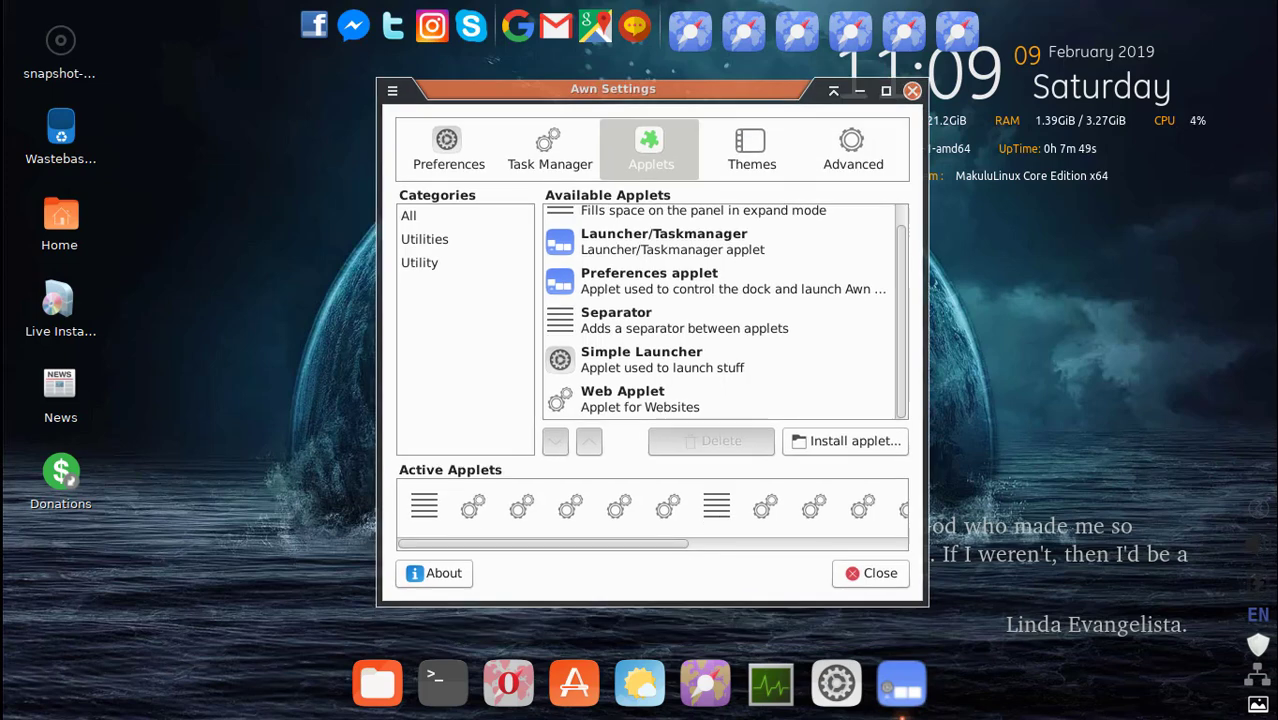
left_click(640, 399)
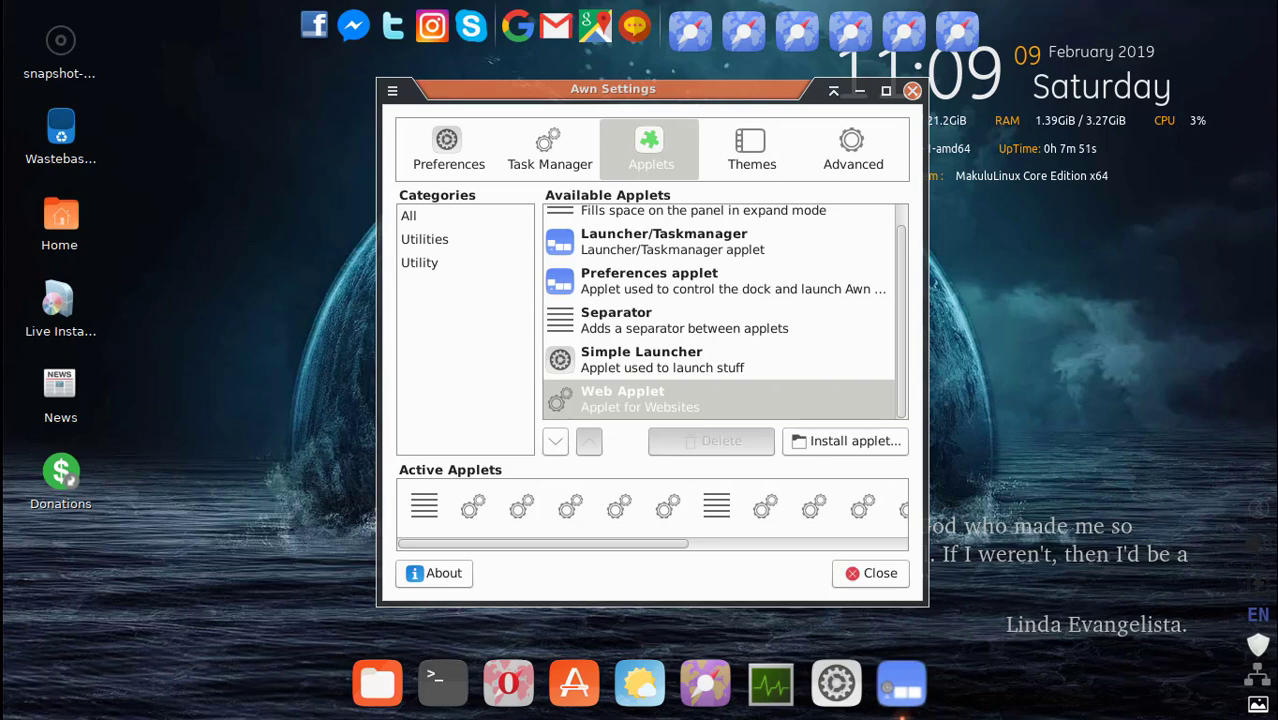
left_click(765, 506)
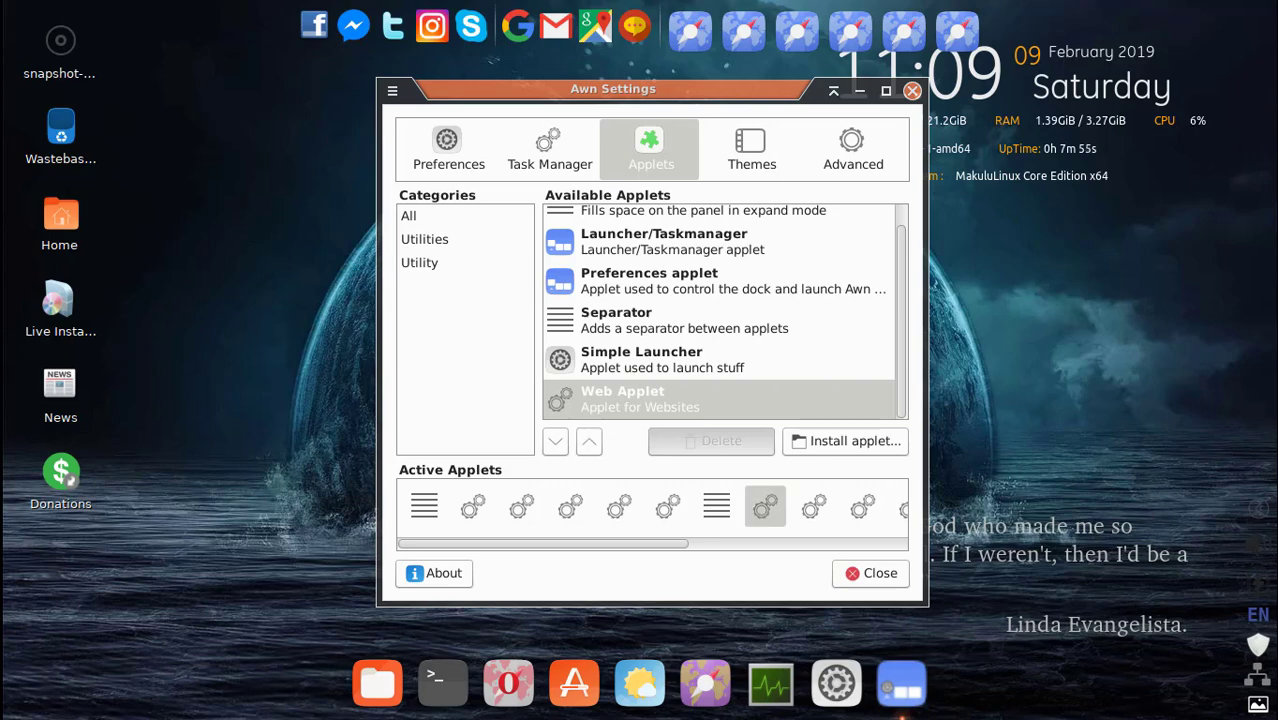
- Try the Intellihide behaviour for the dock and return it to Always visible
left_click(448, 150)
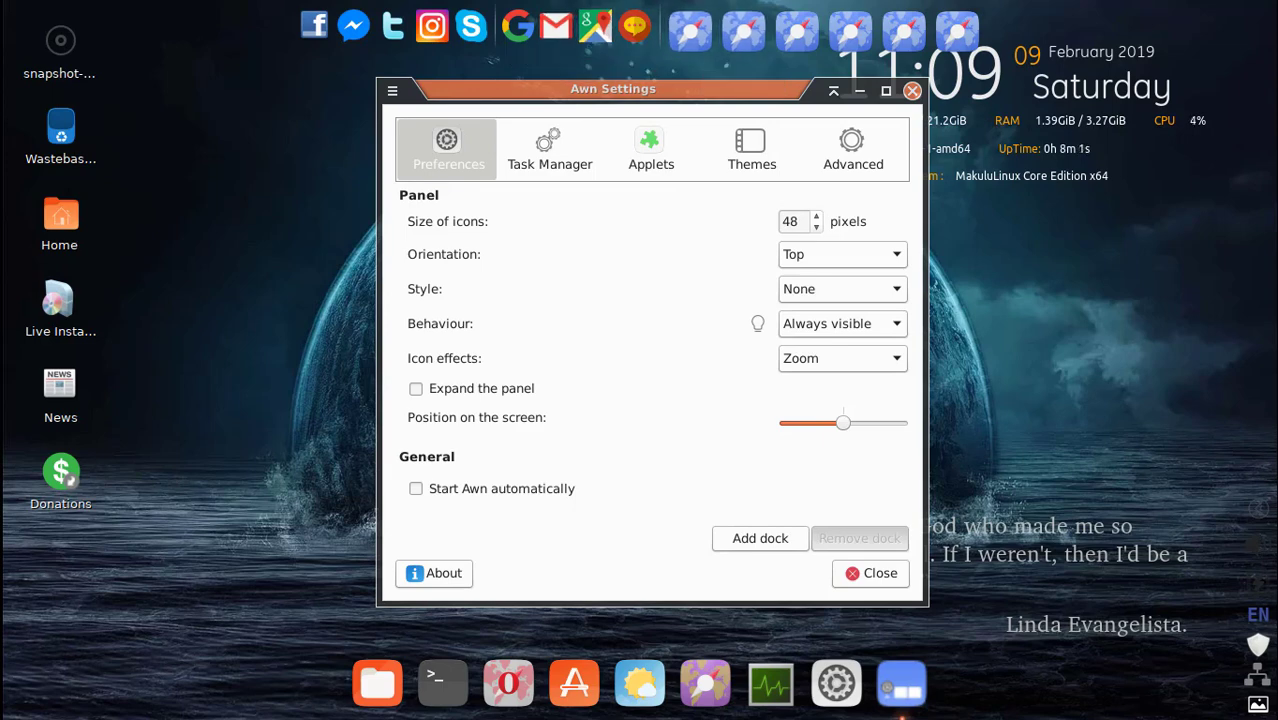
left_click(843, 324)
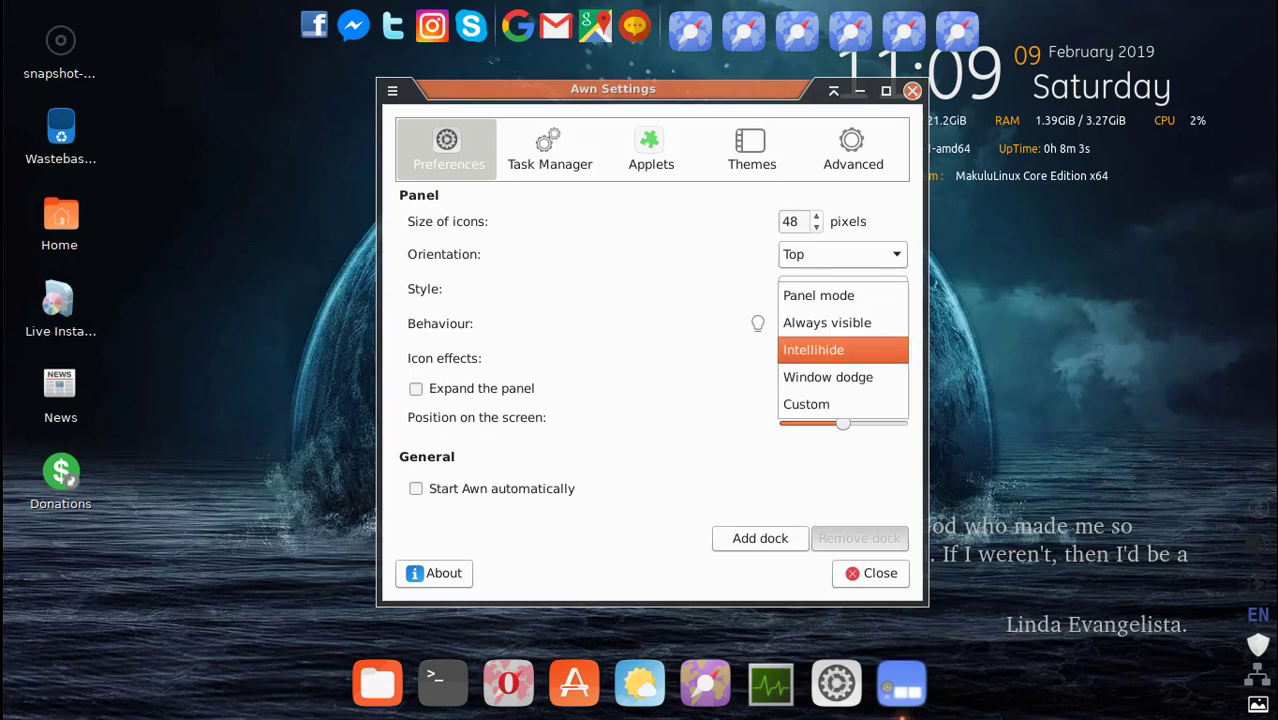
left_click(843, 350)
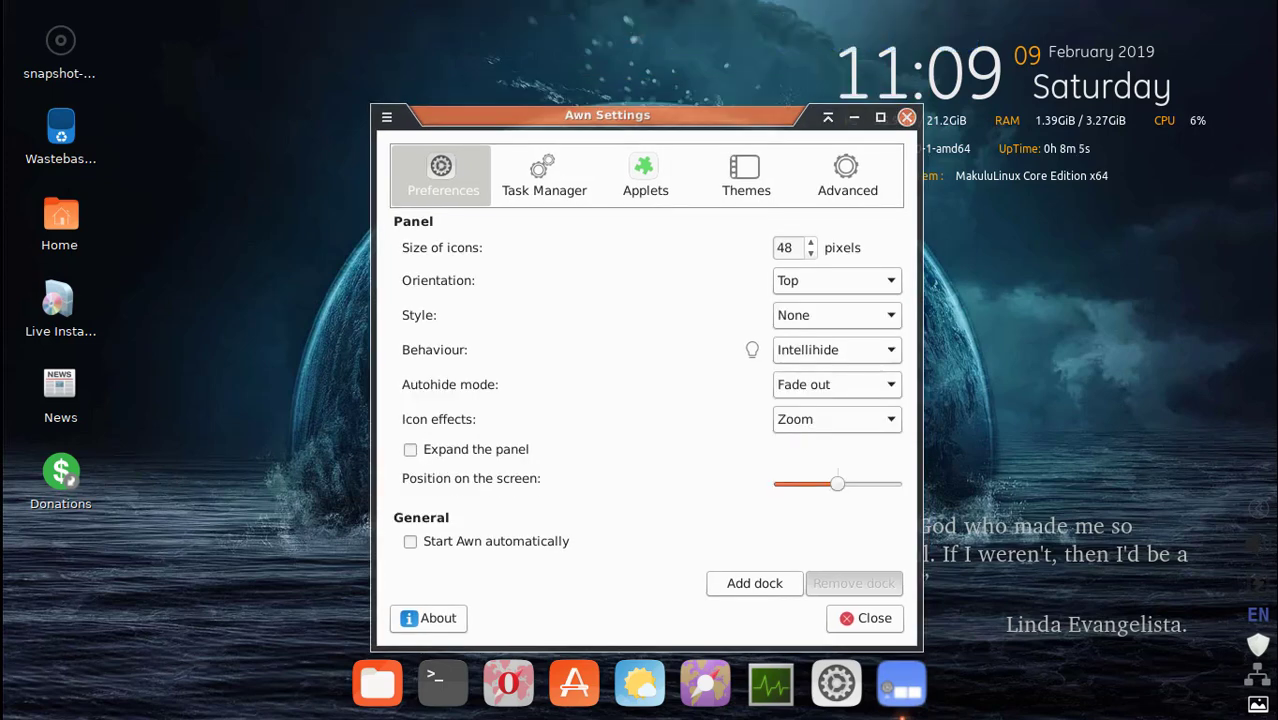
left_click(836, 349)
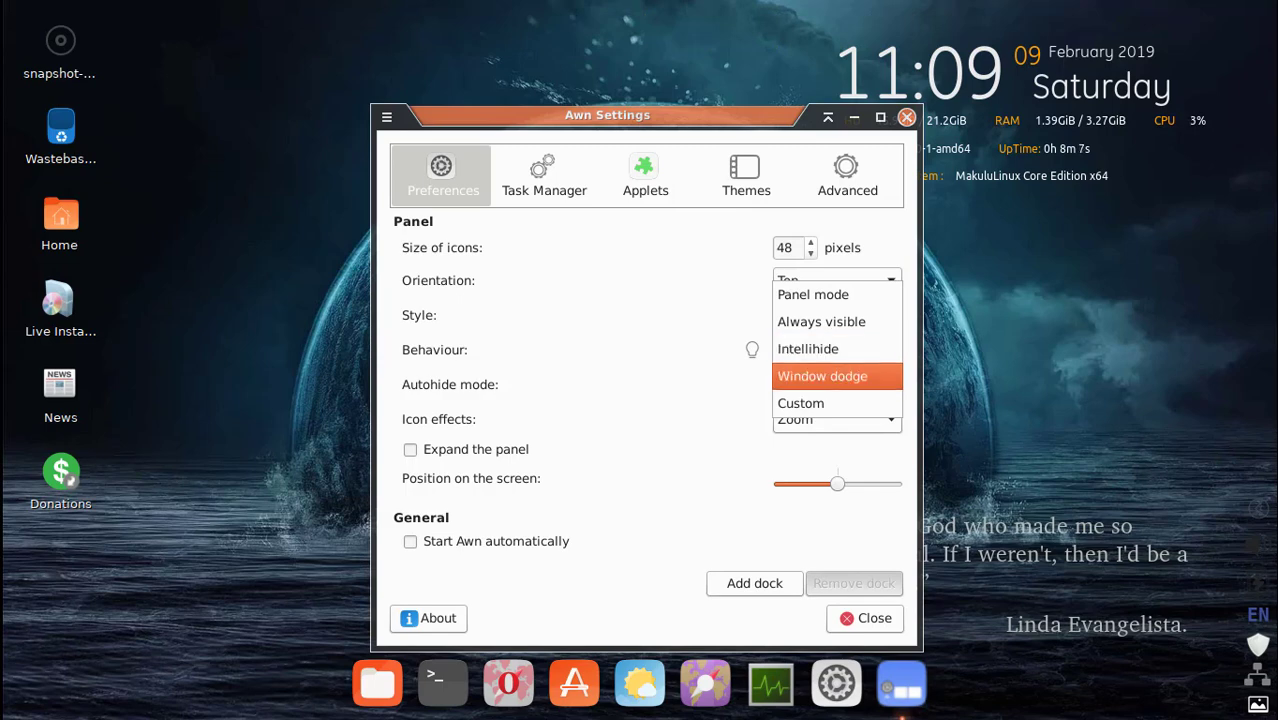
left_click(836, 322)
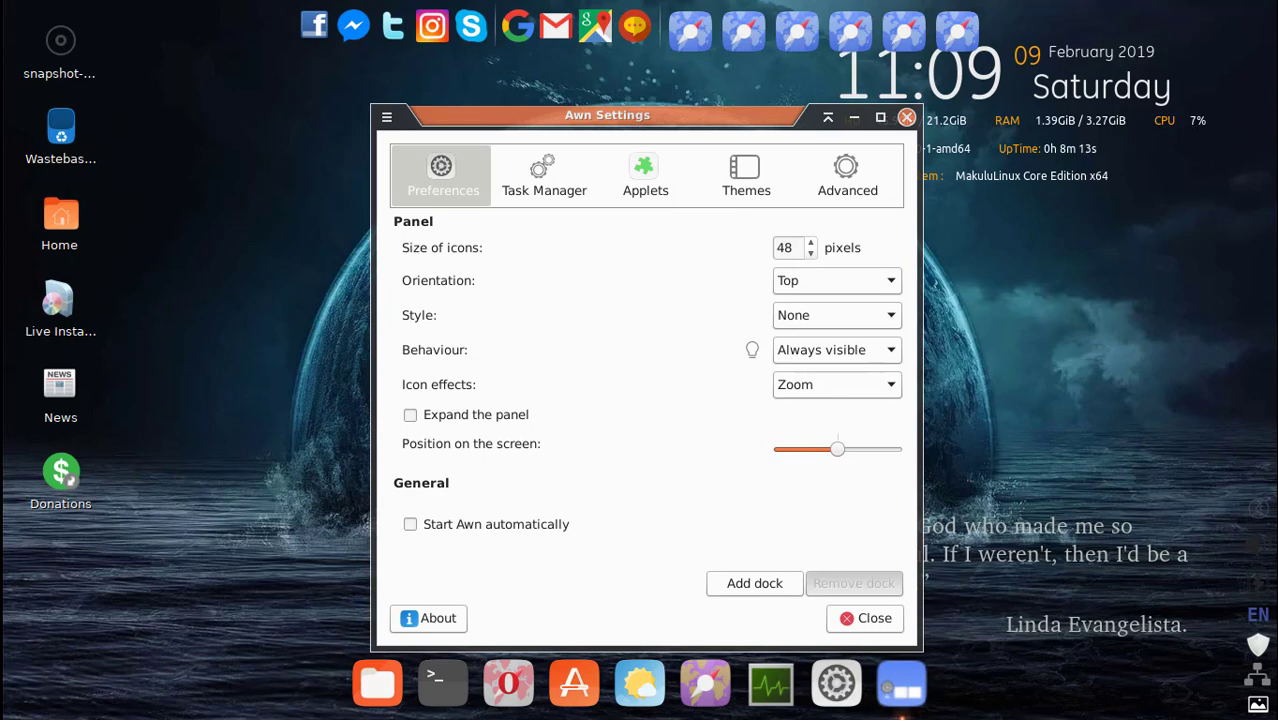
- Try the Simple, Fade and Spotlight icon effects on the dock and return the effect to Zoom
left_click(836, 384)
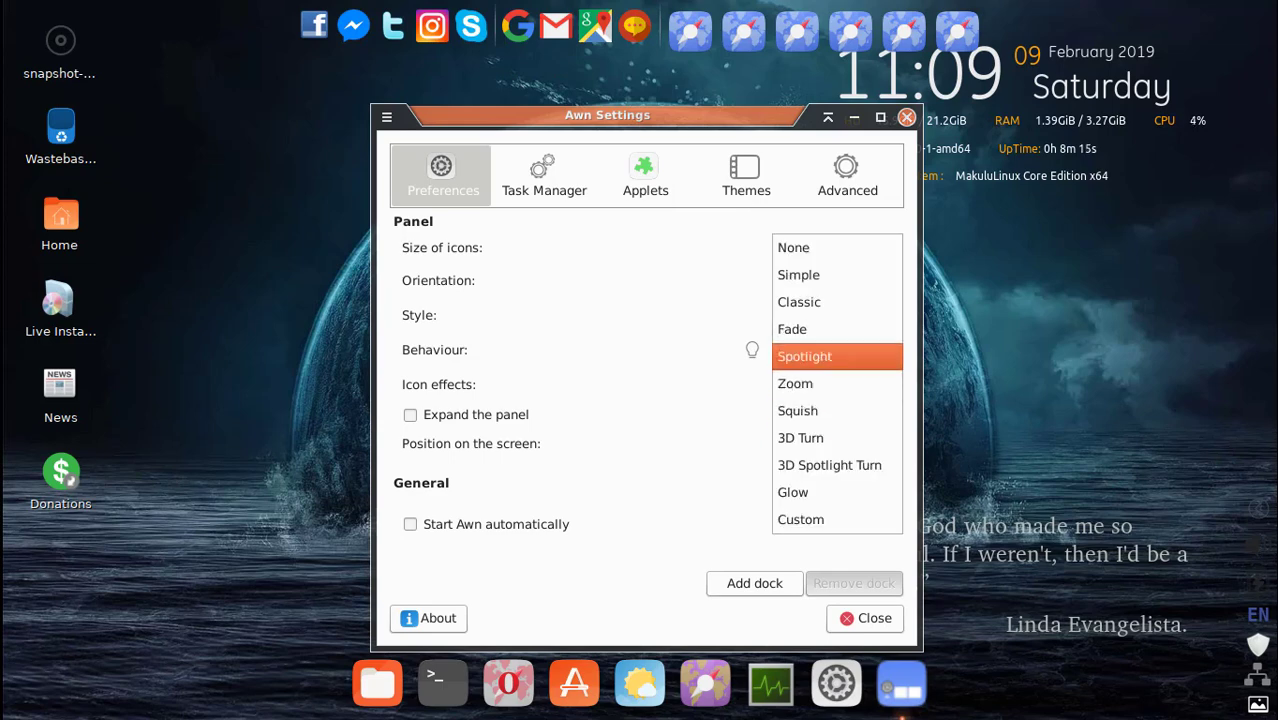
left_click(836, 275)
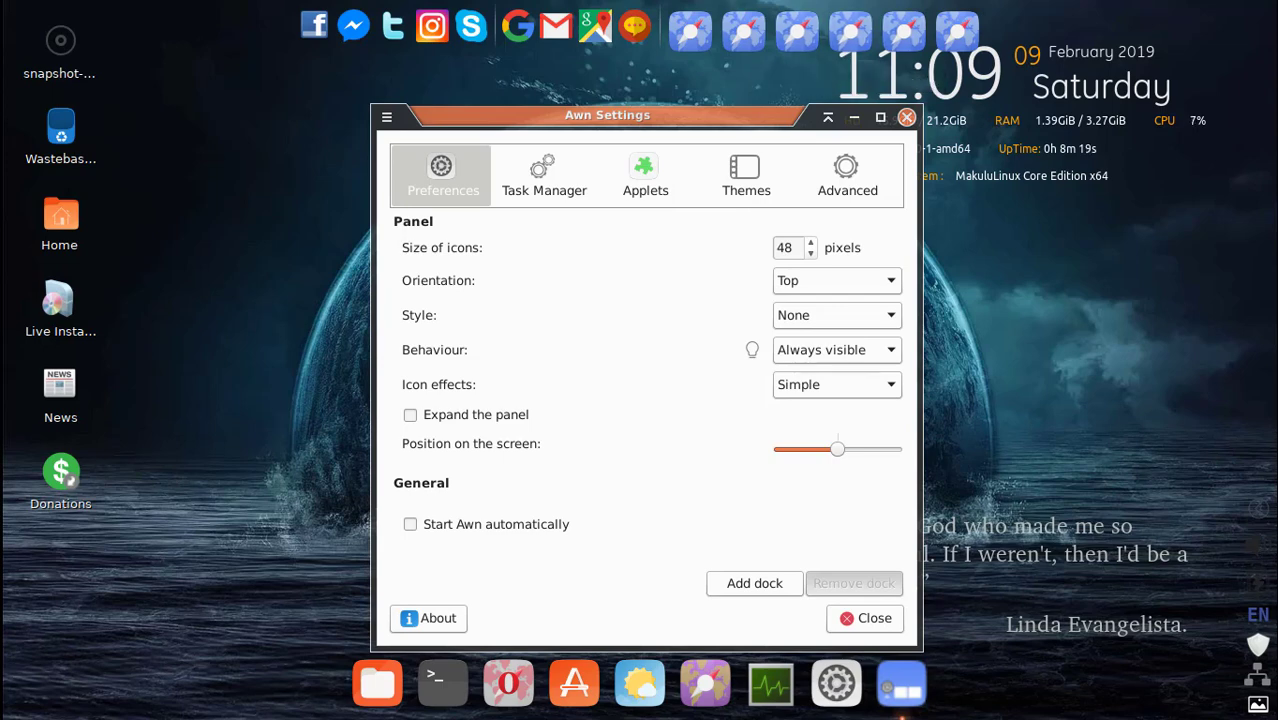
left_click(836, 385)
left_click(836, 437)
left_click(836, 384)
left_click(836, 410)
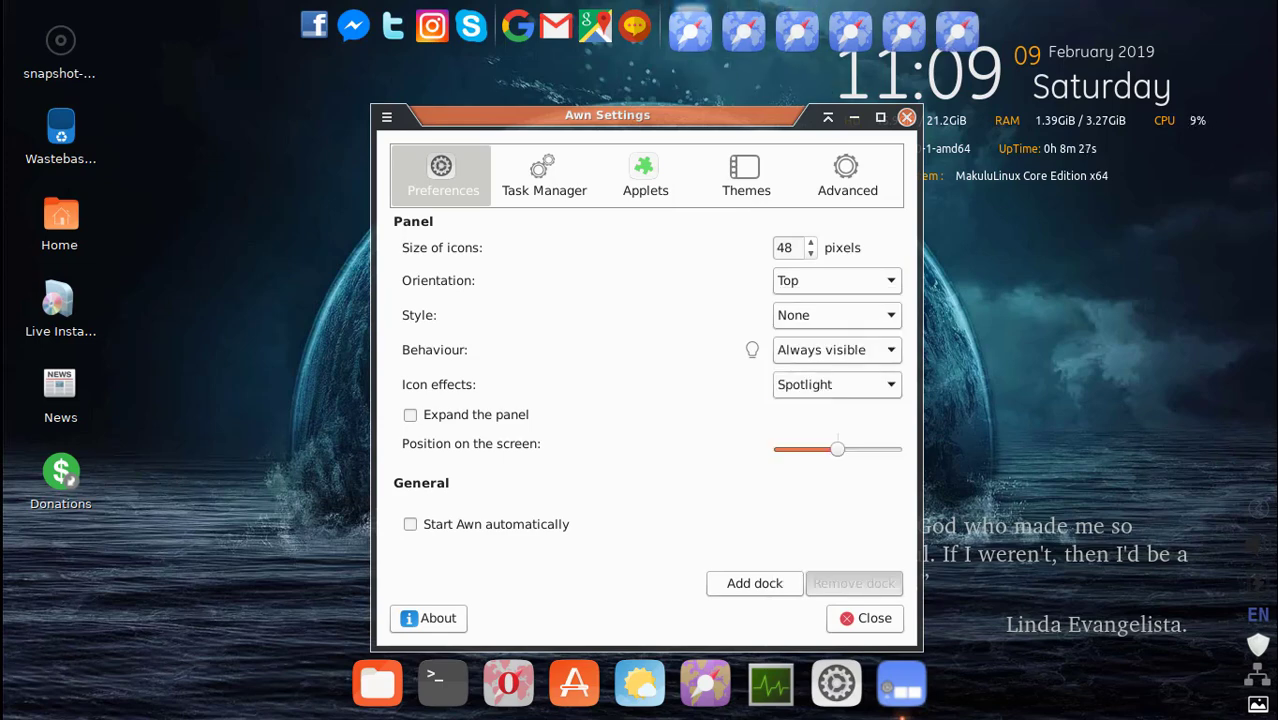
left_click(836, 384)
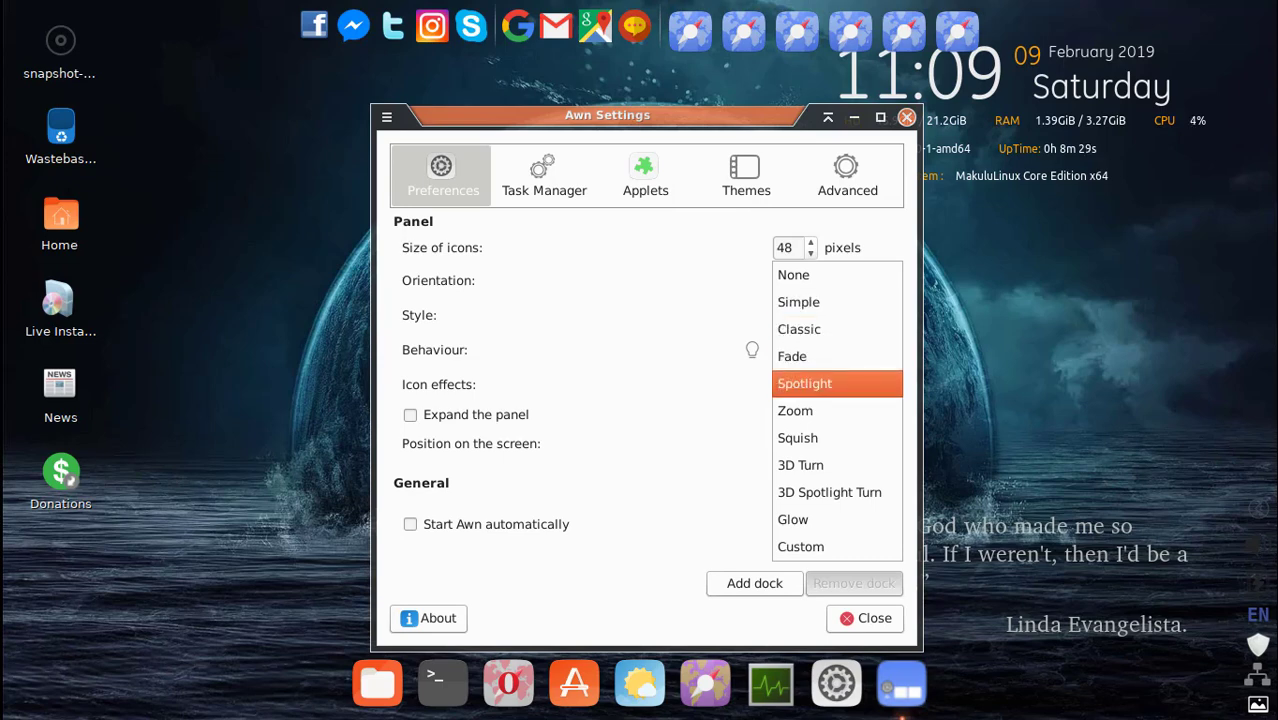
left_click(820, 410)
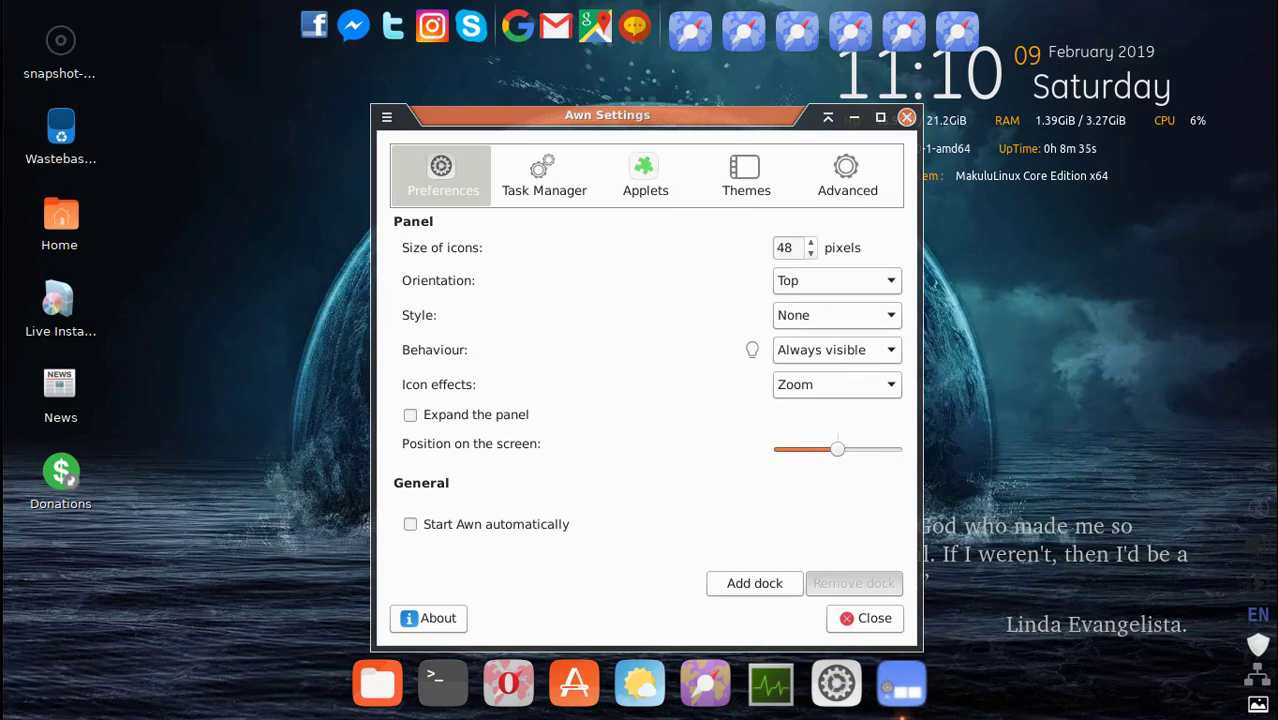
- Apply the Smoked 1.0 theme to the web applets dock
left_click(543, 176)
left_click(645, 176)
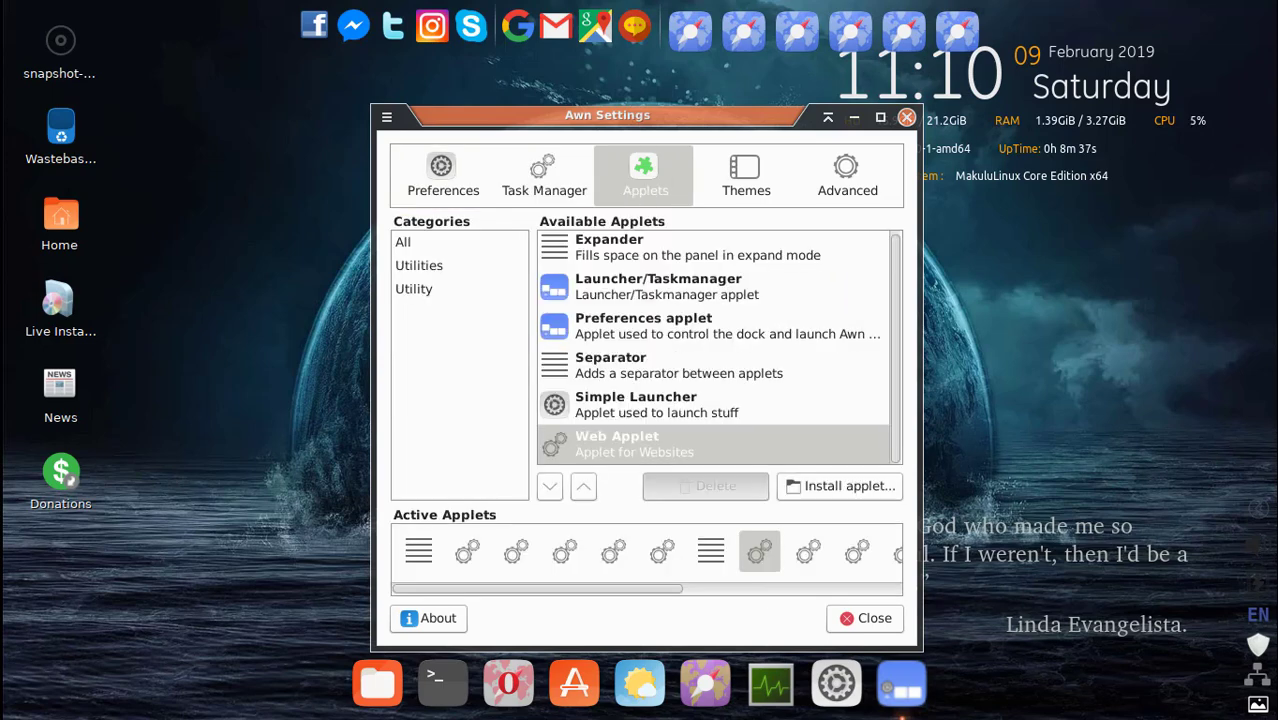
left_click(746, 176)
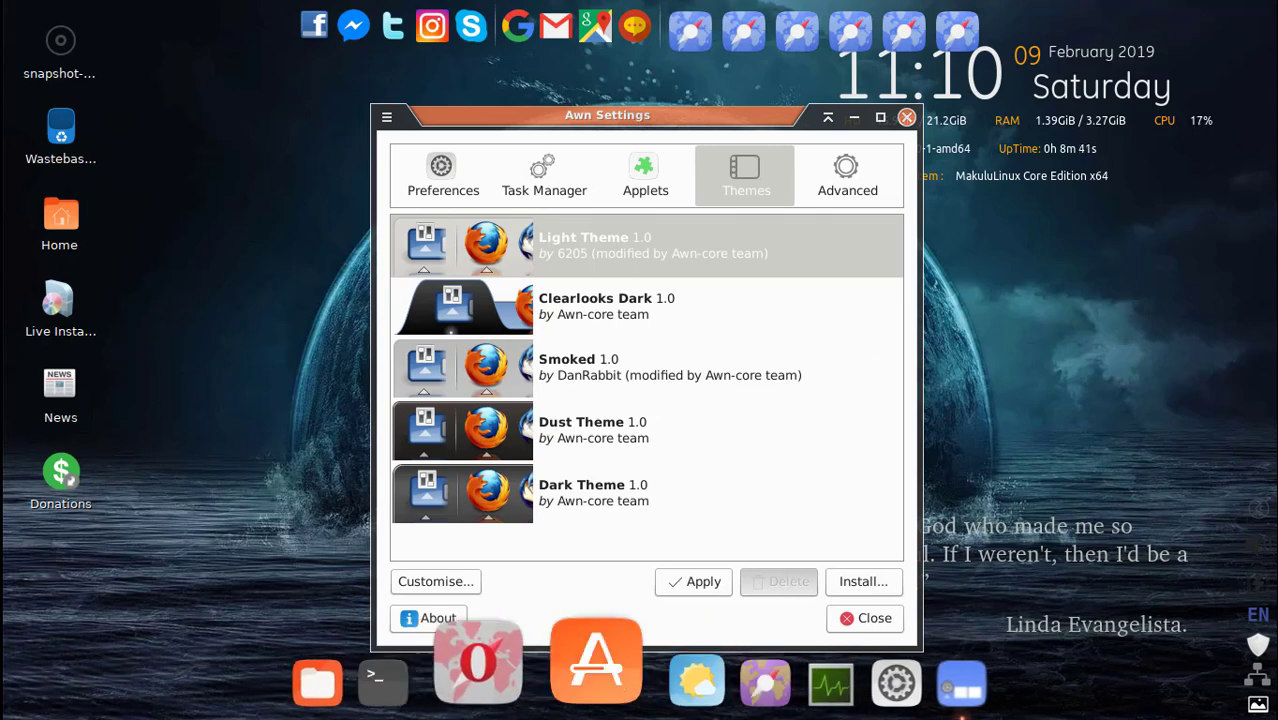
left_click_drag(607, 115, 608, 93)
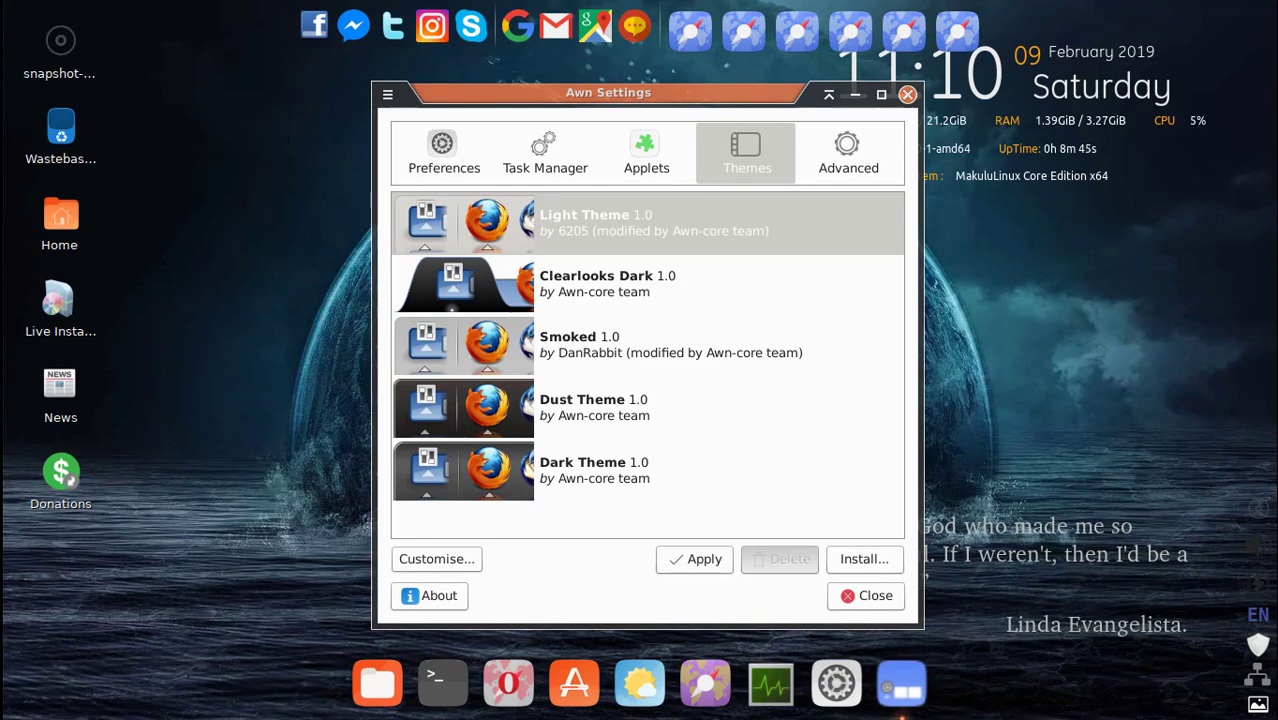
left_click(647, 345)
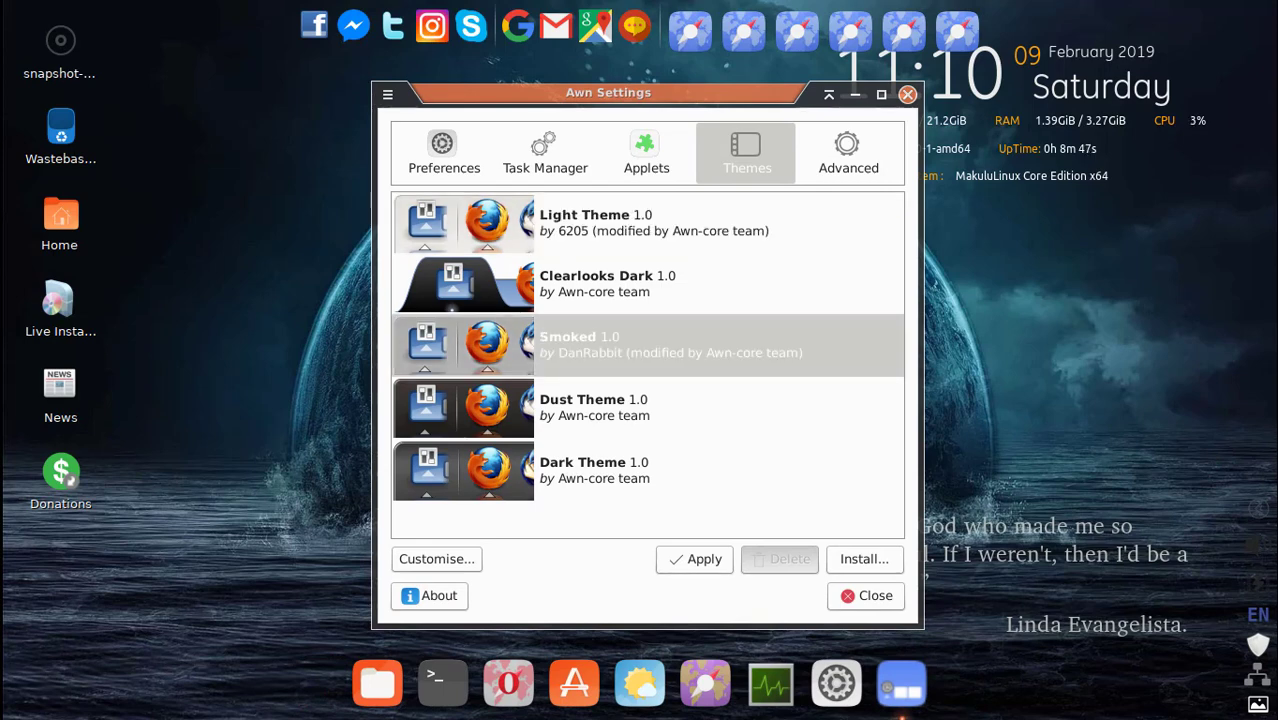
left_click(695, 560)
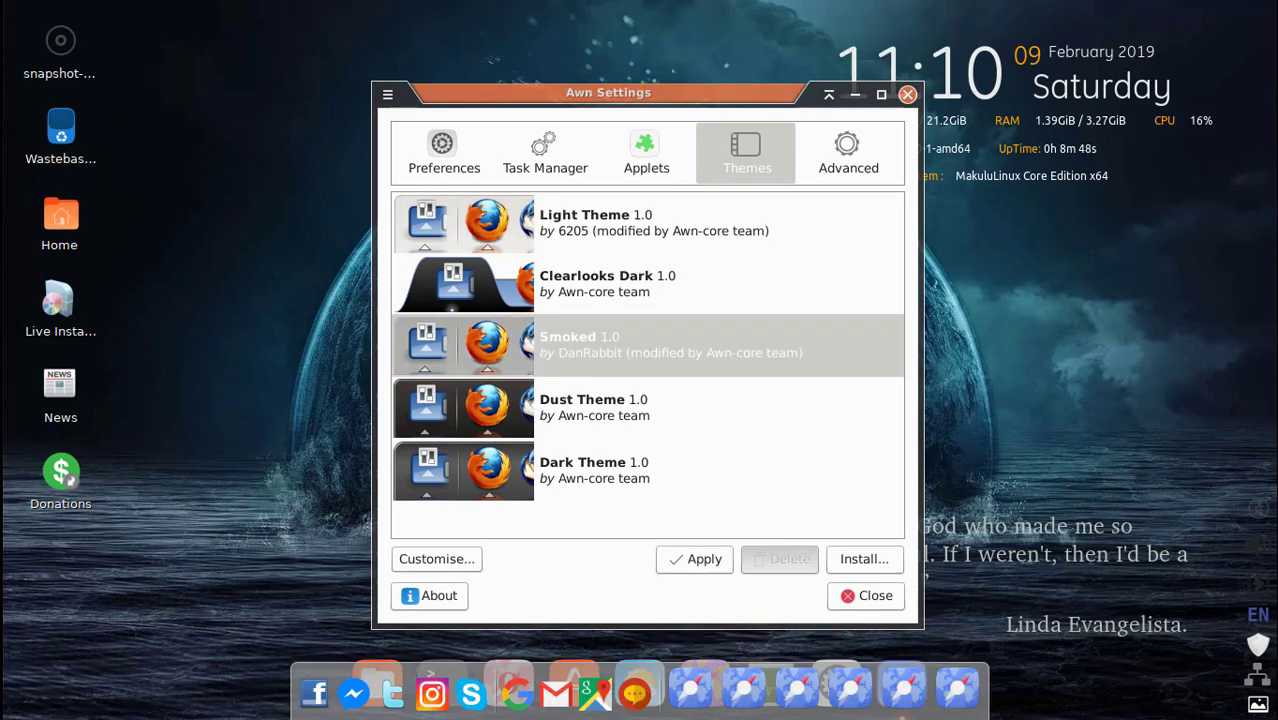
- Set the dock's orientation to Top in the panel preferences
left_click(443, 154)
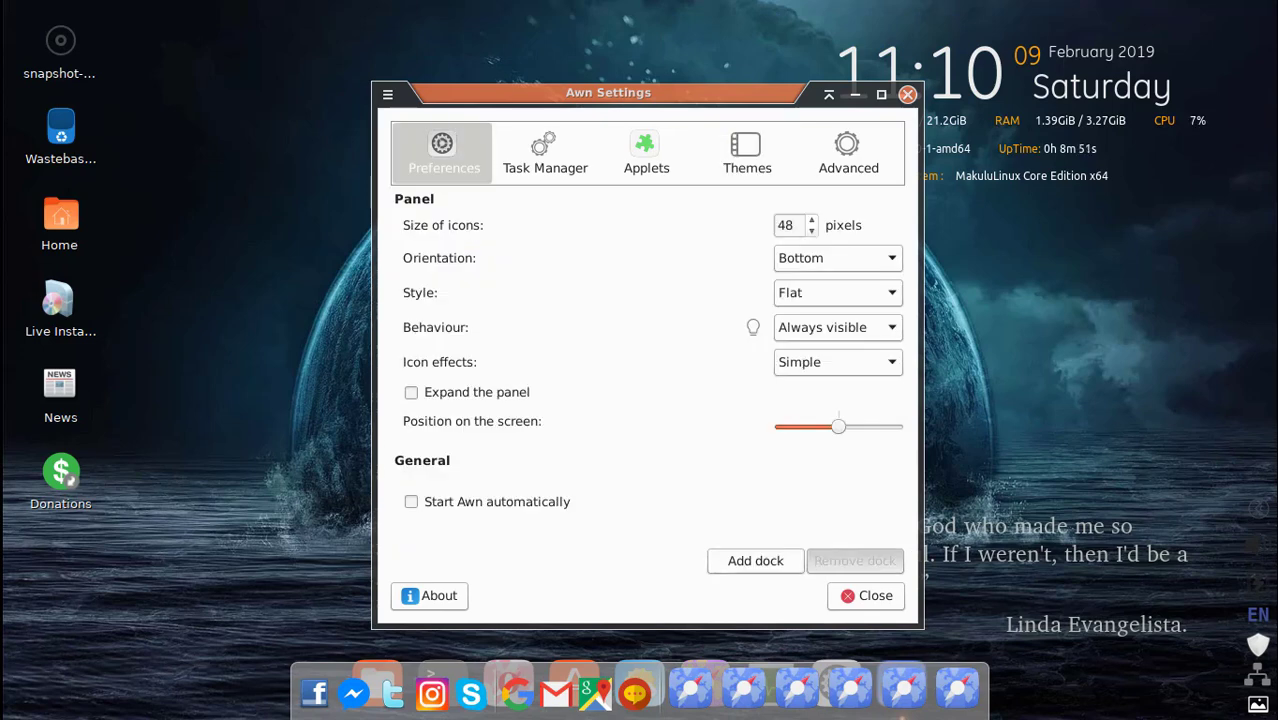
left_click(837, 258)
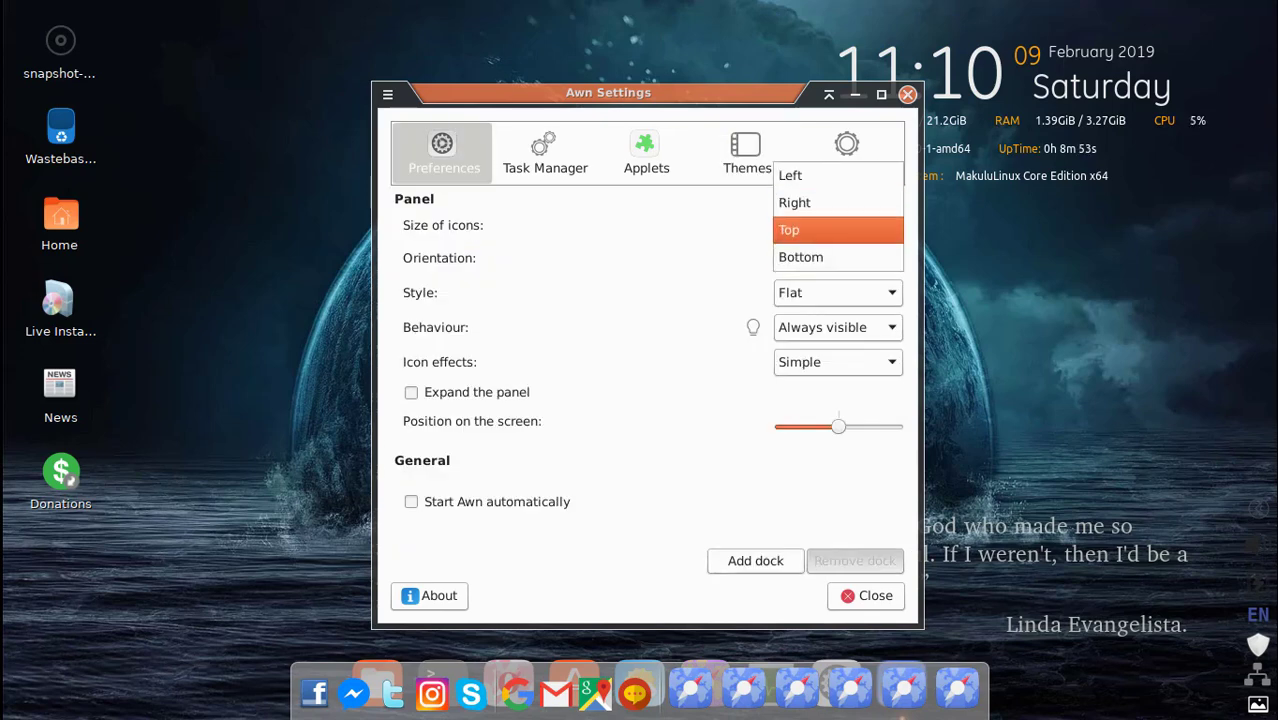
left_click(837, 230)
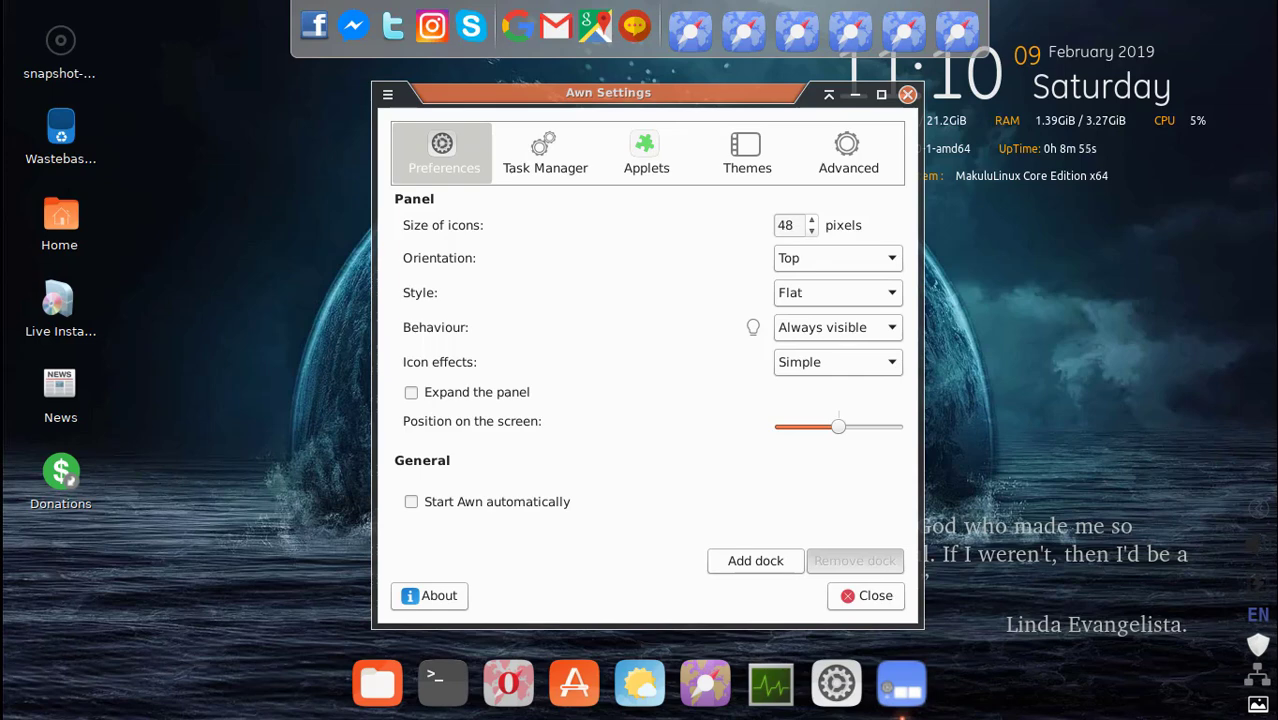
- Try the 3D, Edgy and Lucido dock styles, and settle on the Floaty style
left_click(837, 292)
left_click(830, 317)
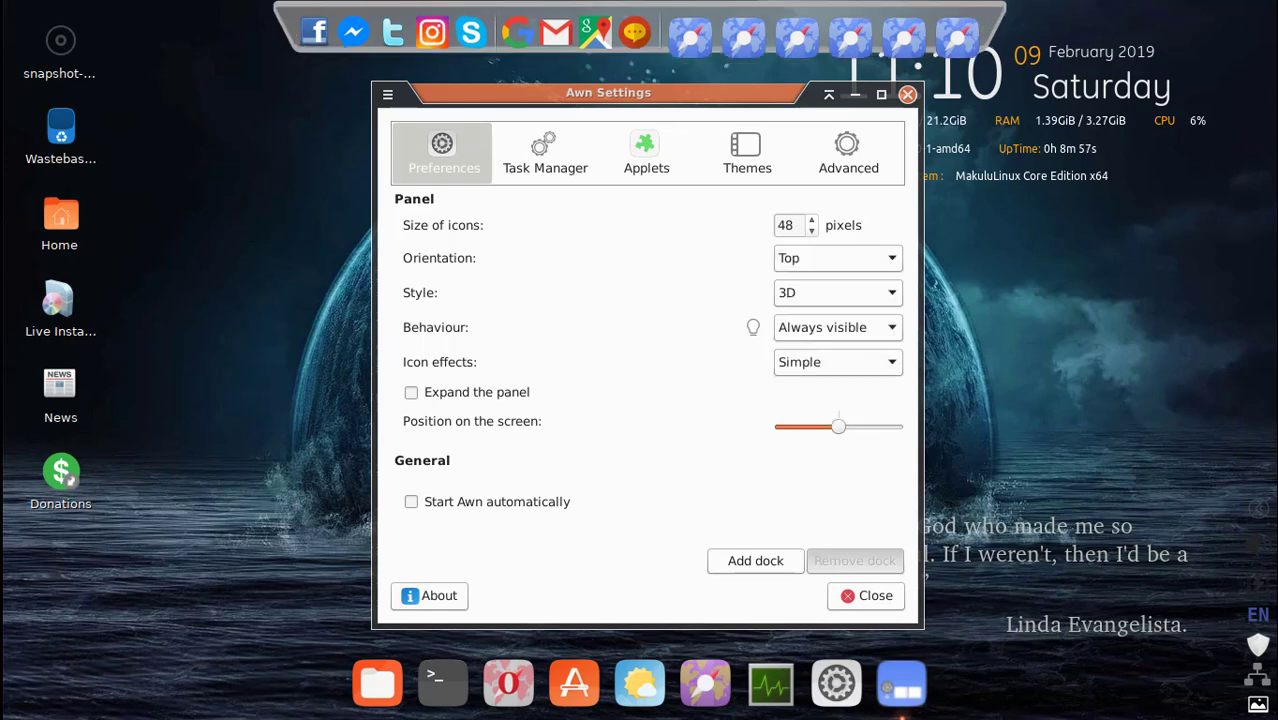
left_click(837, 292)
left_click(830, 343)
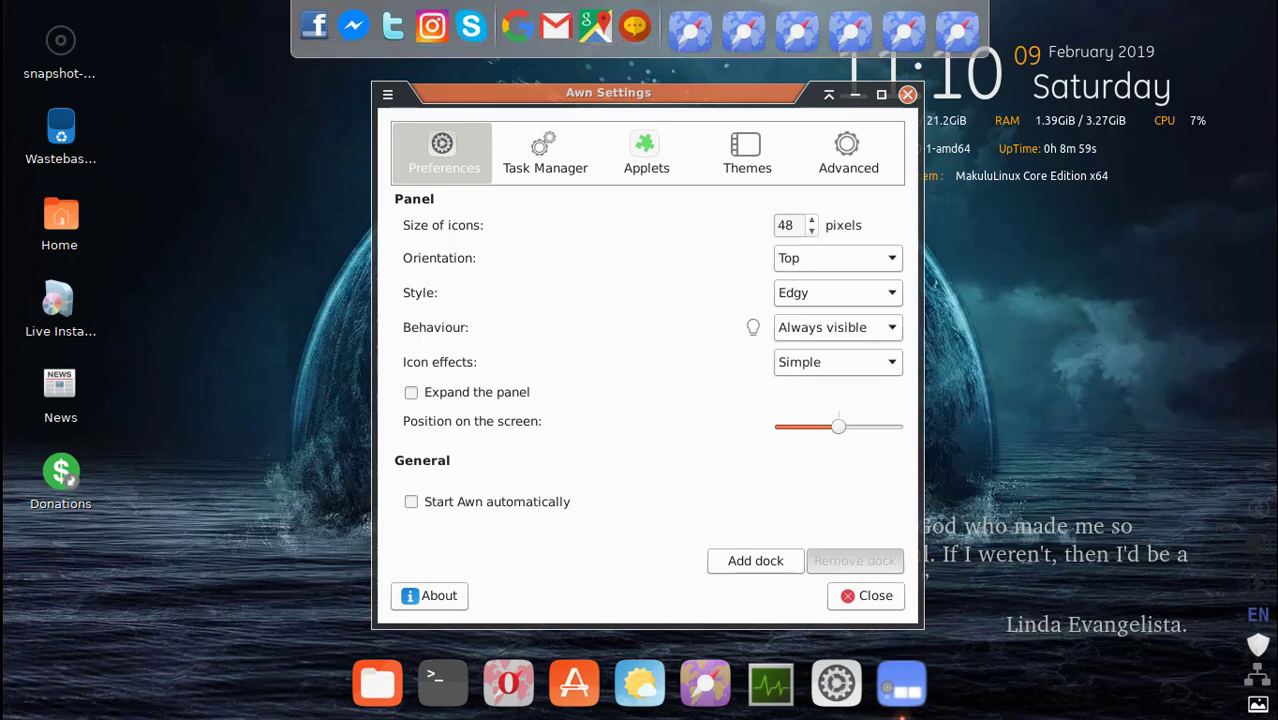
left_click(837, 292)
left_click(830, 345)
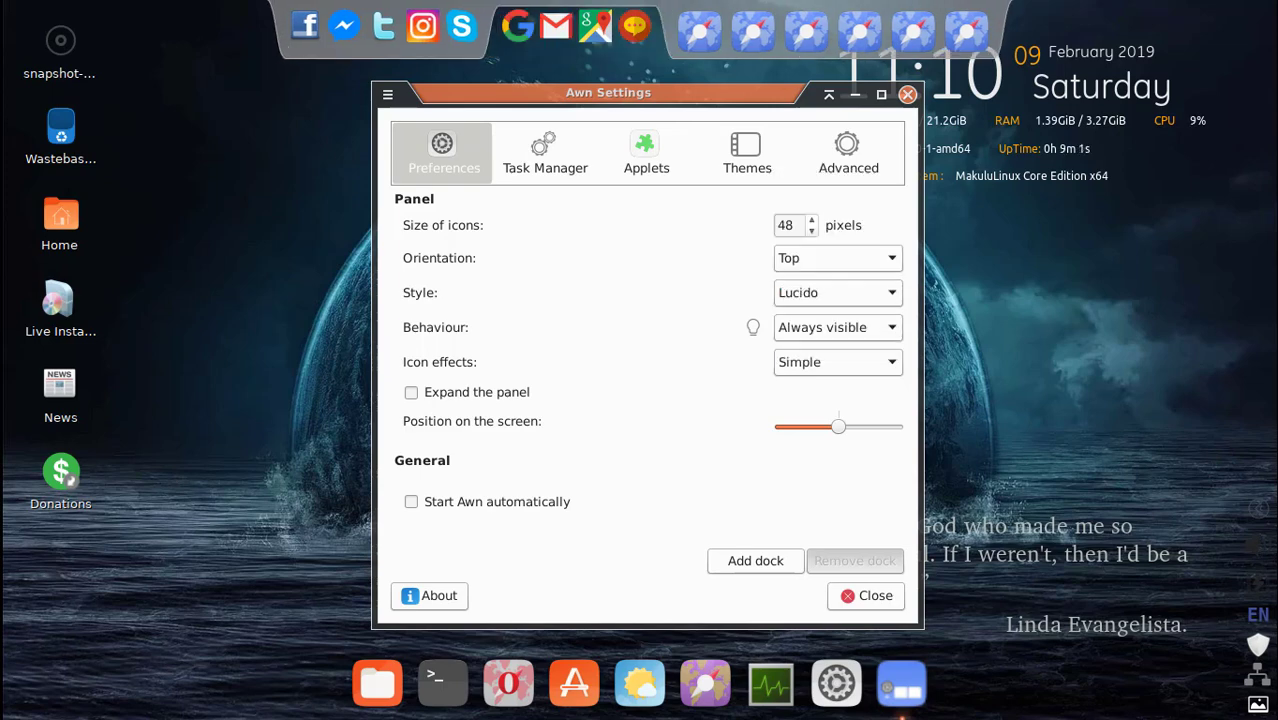
left_click(837, 292)
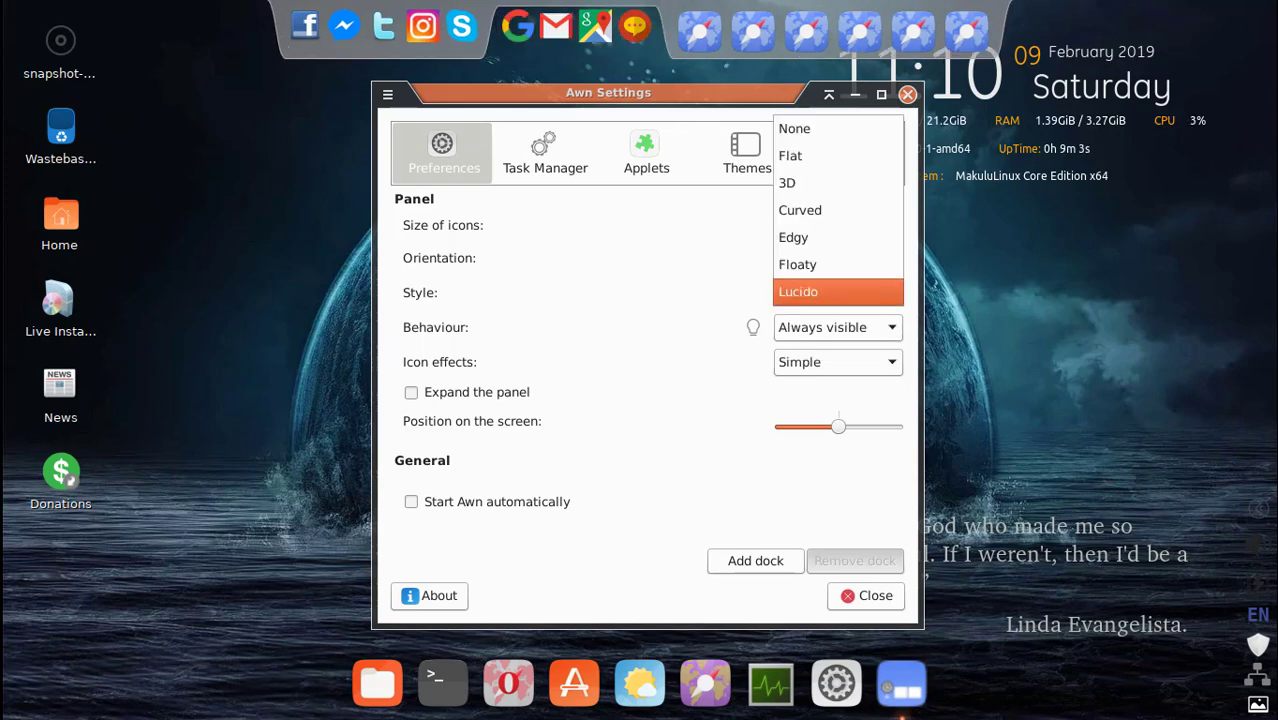
left_click(797, 264)
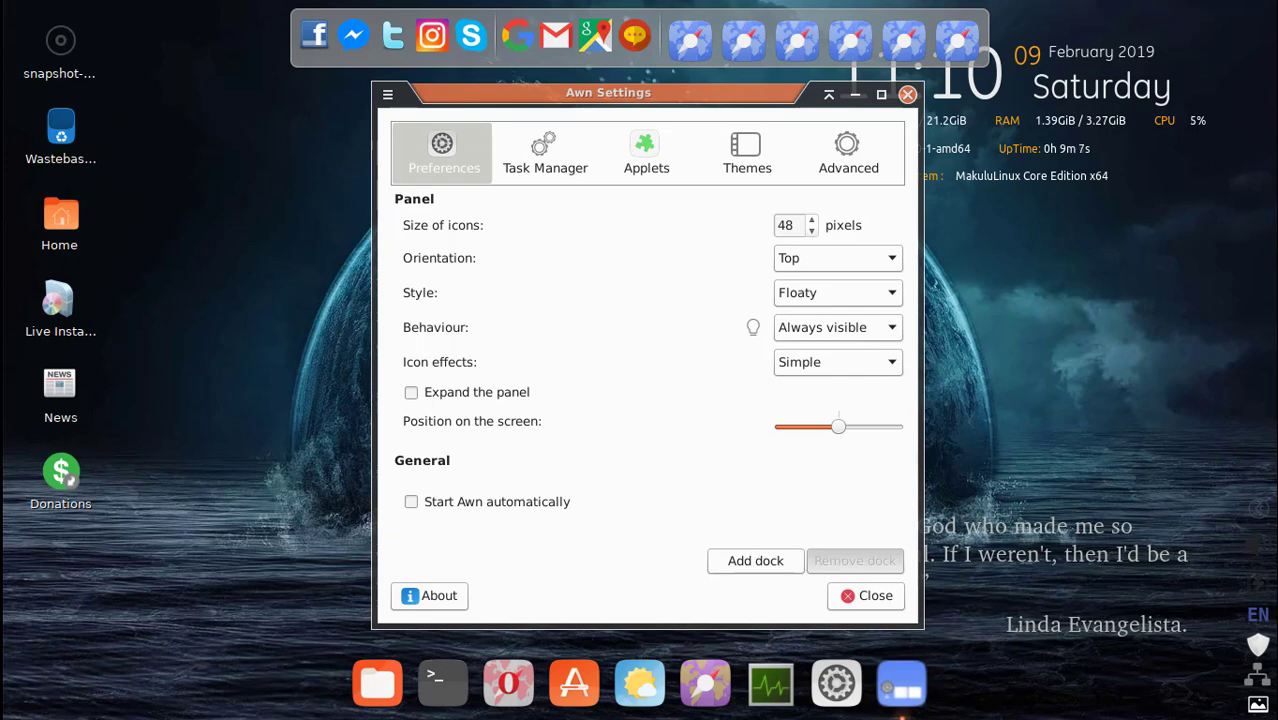
- Try the Intellihide and Panel mode behaviours on the dock and return the behaviour to Always visible
left_click(837, 328)
left_click(820, 353)
left_click(837, 327)
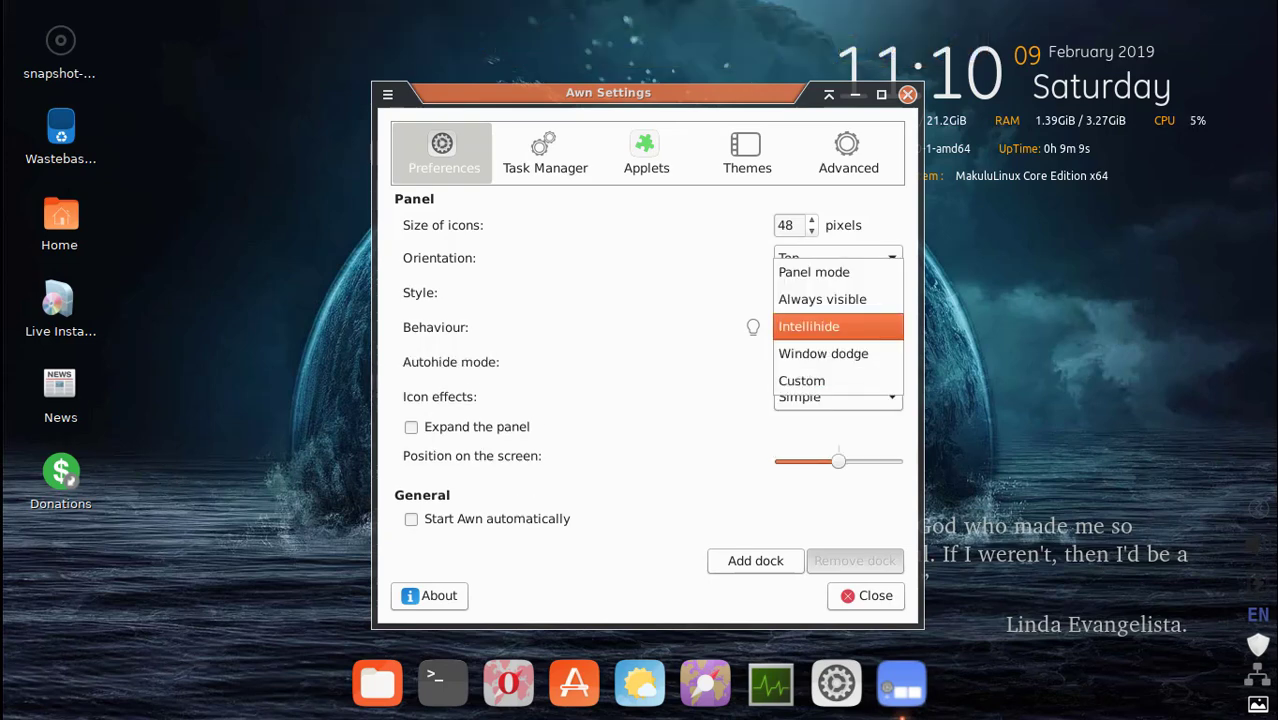
left_click(828, 271)
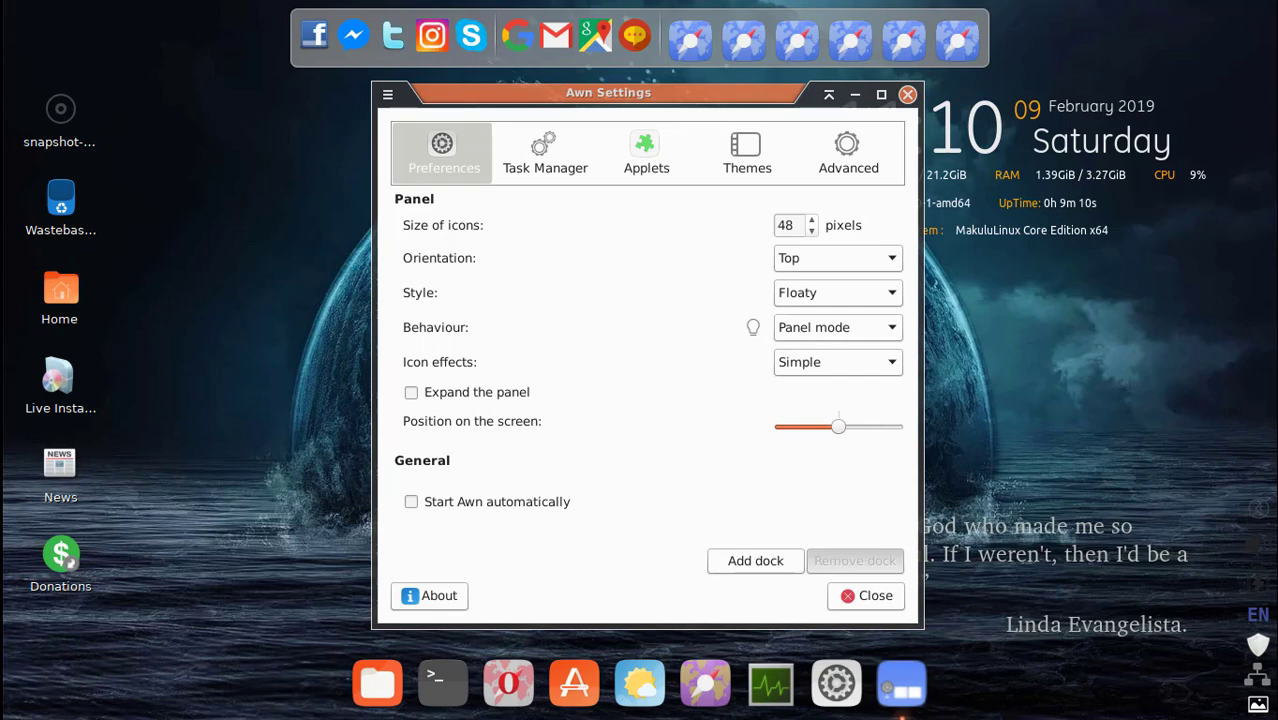
left_click(838, 328)
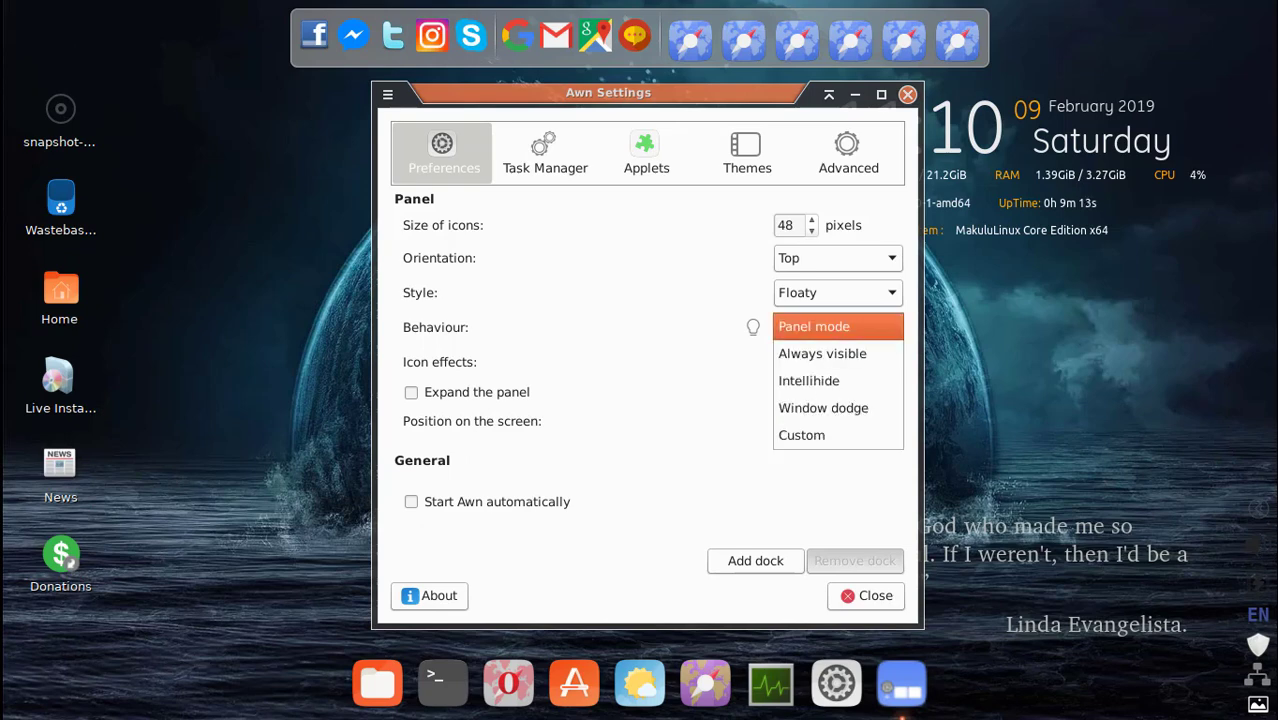
key("Down")
key("Return")
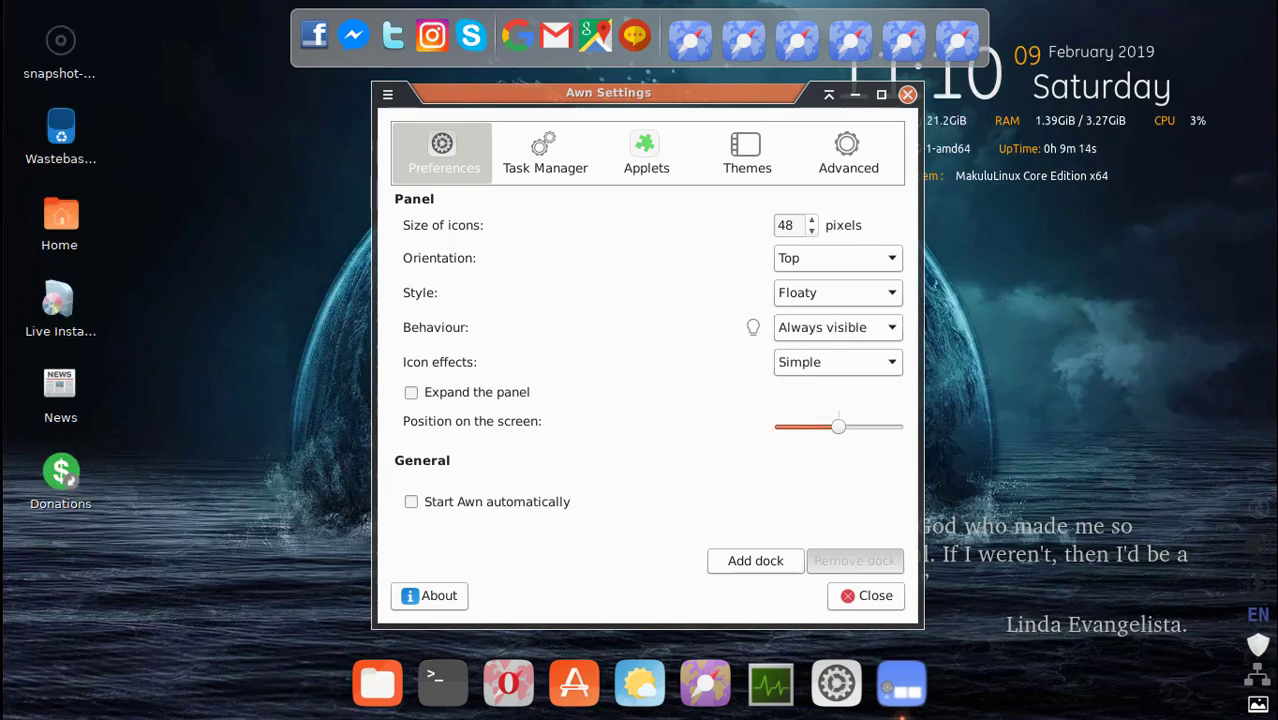
- Set the dock's icon effect to 3D Turn in the panel preferences
left_click(838, 362)
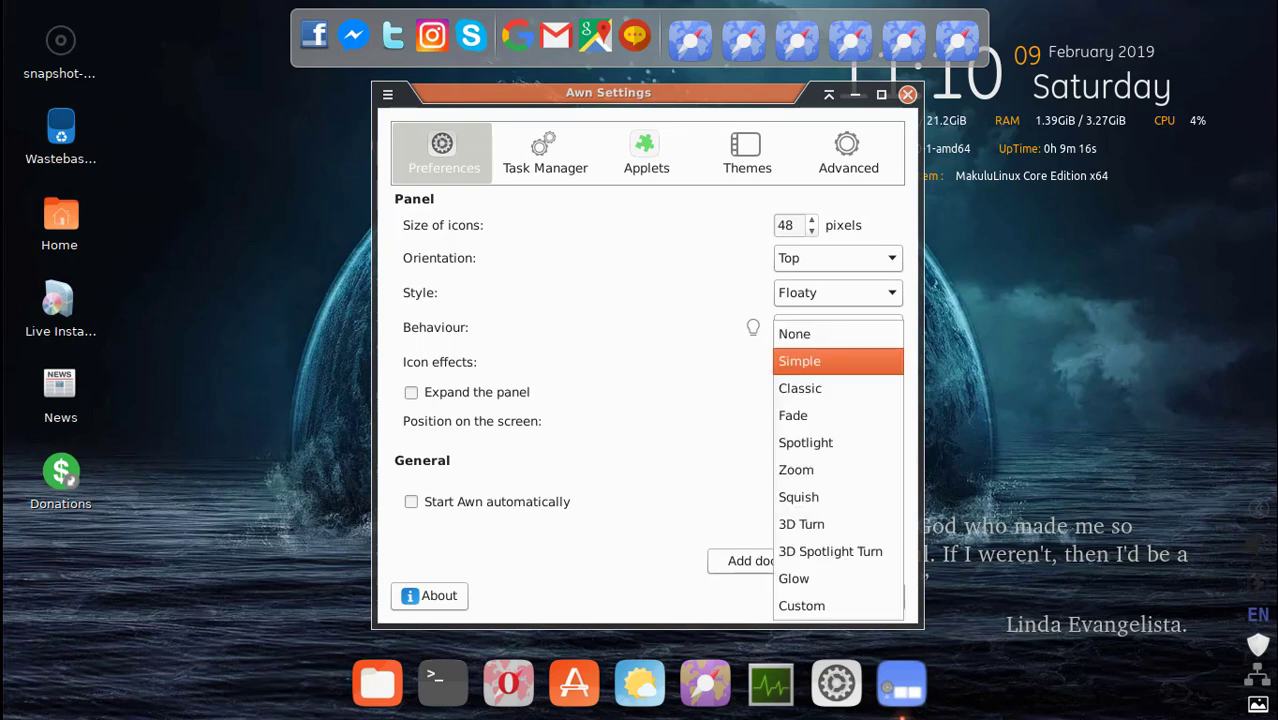
key("Return")
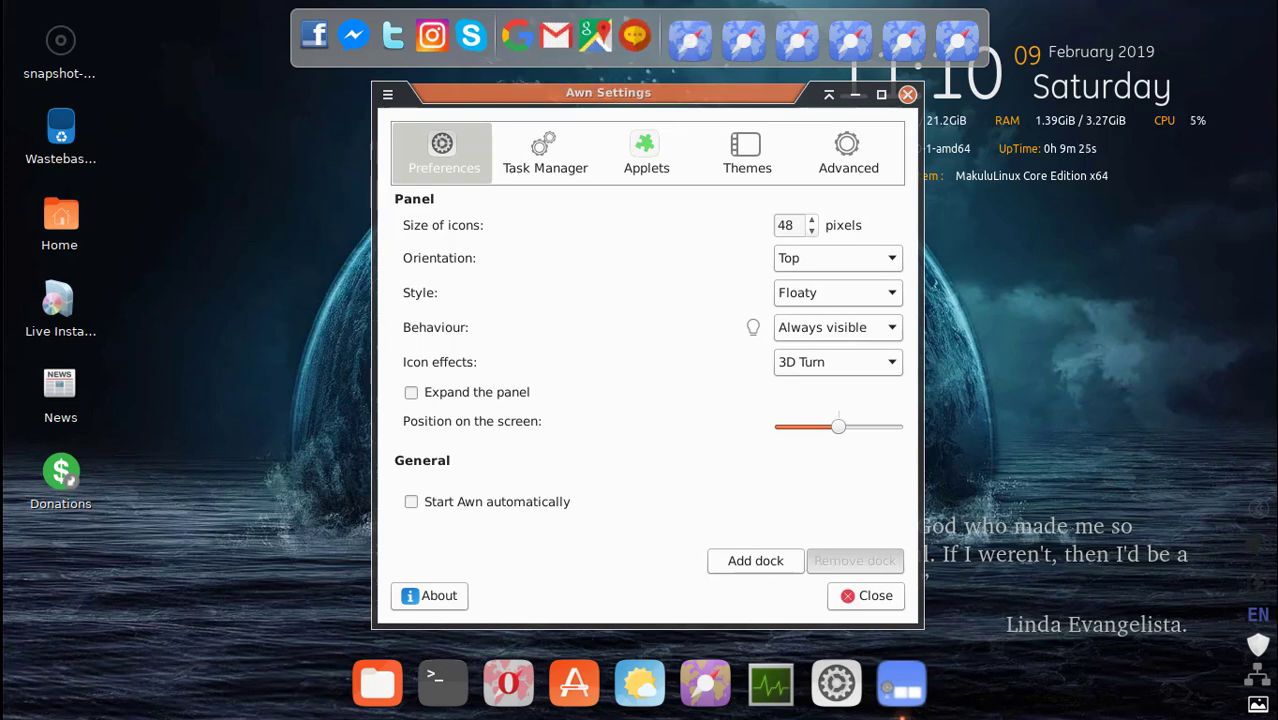
- Look through the dock's Task Manager, Applets, Themes and Advanced settings, and close the settings window
left_click(545, 154)
left_click(646, 154)
left_click(747, 154)
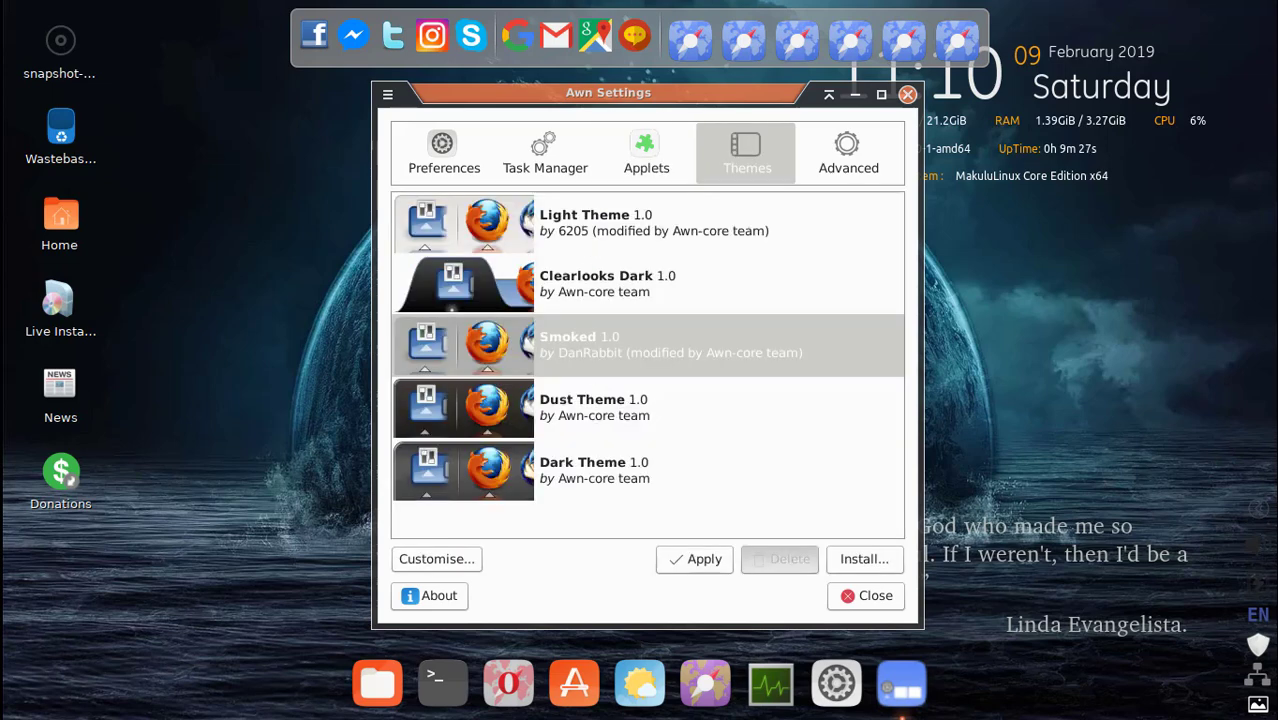
left_click(848, 154)
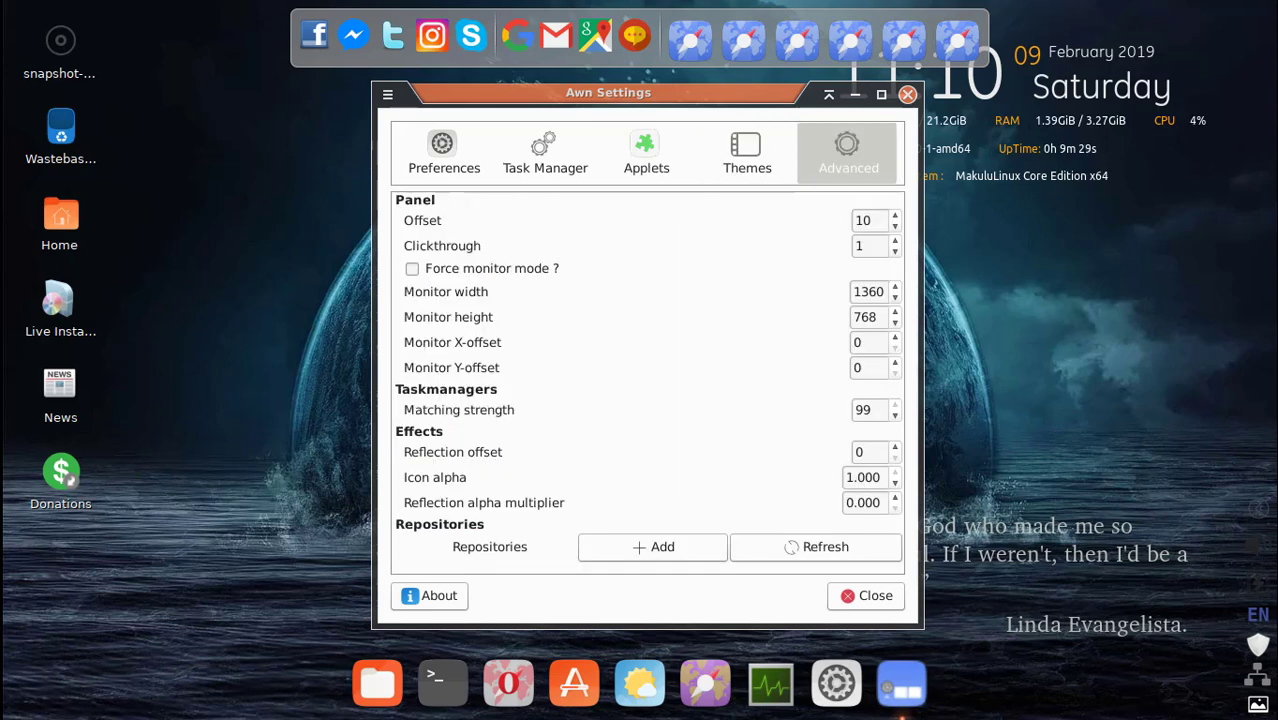
left_click(747, 154)
left_click(646, 154)
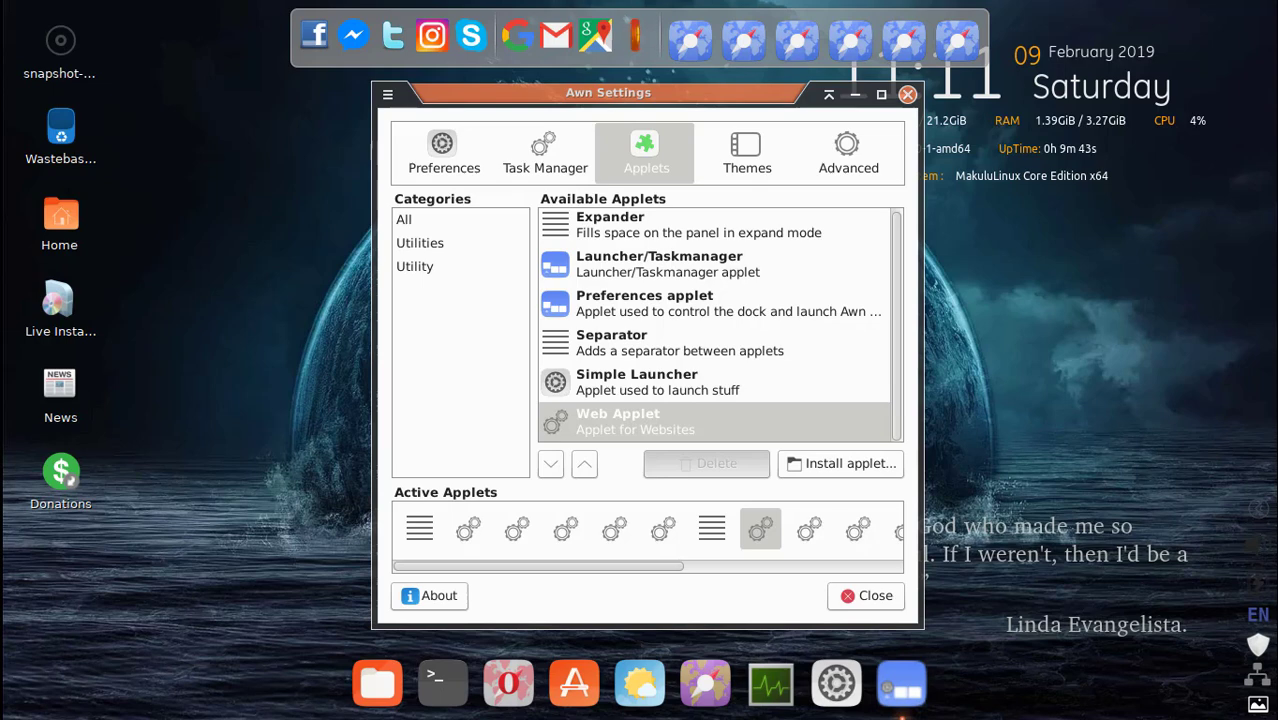
left_click(866, 595)
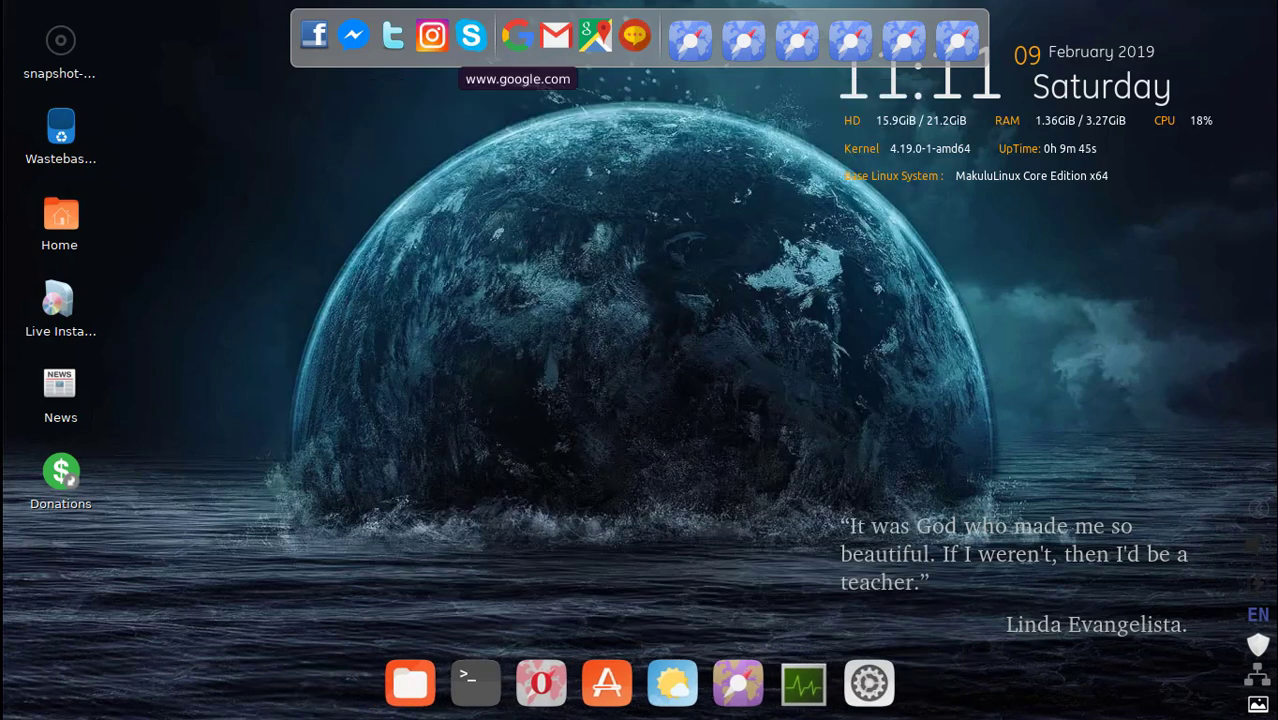
- Reopen the dock preferences, examine the Web Applet entry and the active applets, and close the settings window
right_click(517, 36)
left_click(575, 82)
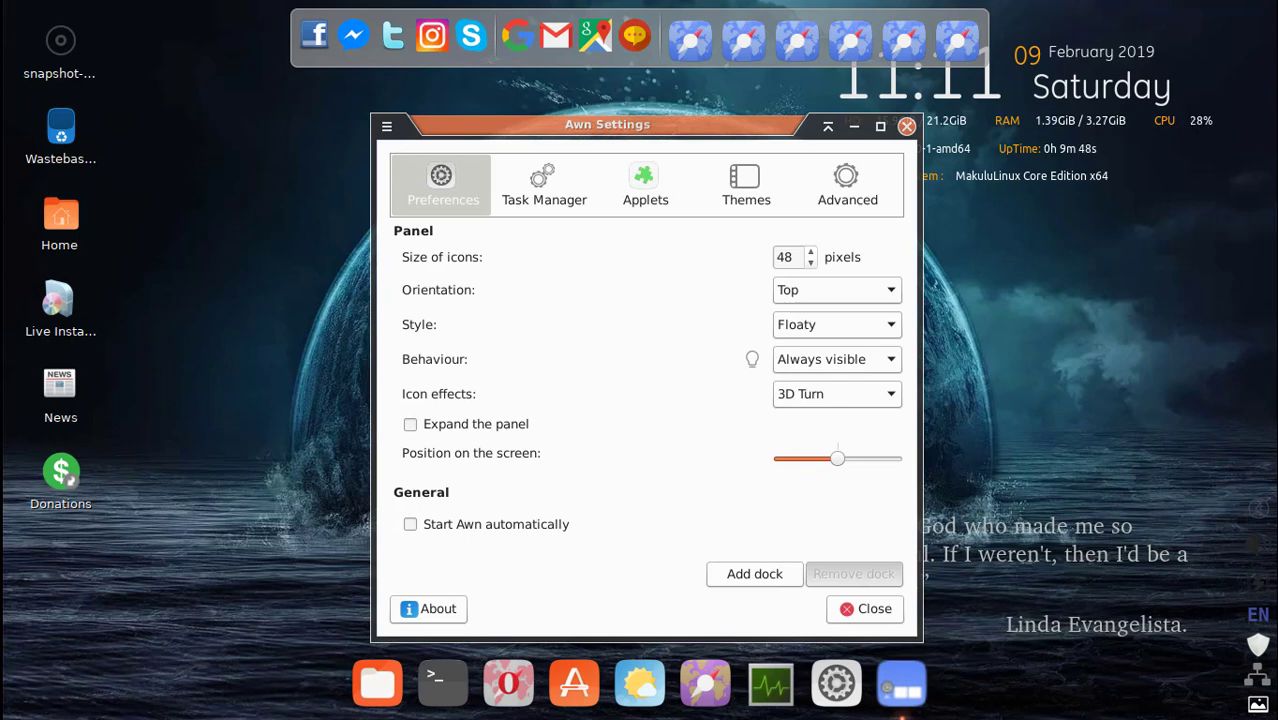
left_click(644, 185)
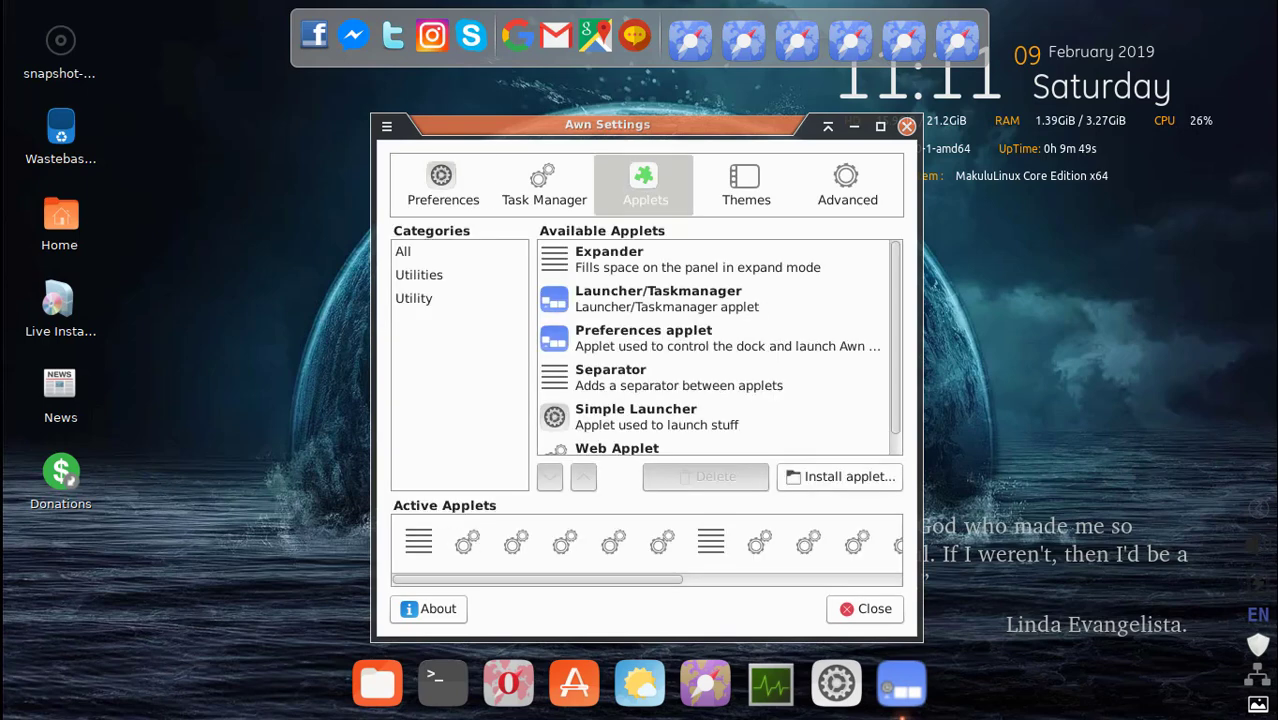
left_click_drag(896, 345, 896, 370)
left_click(680, 435)
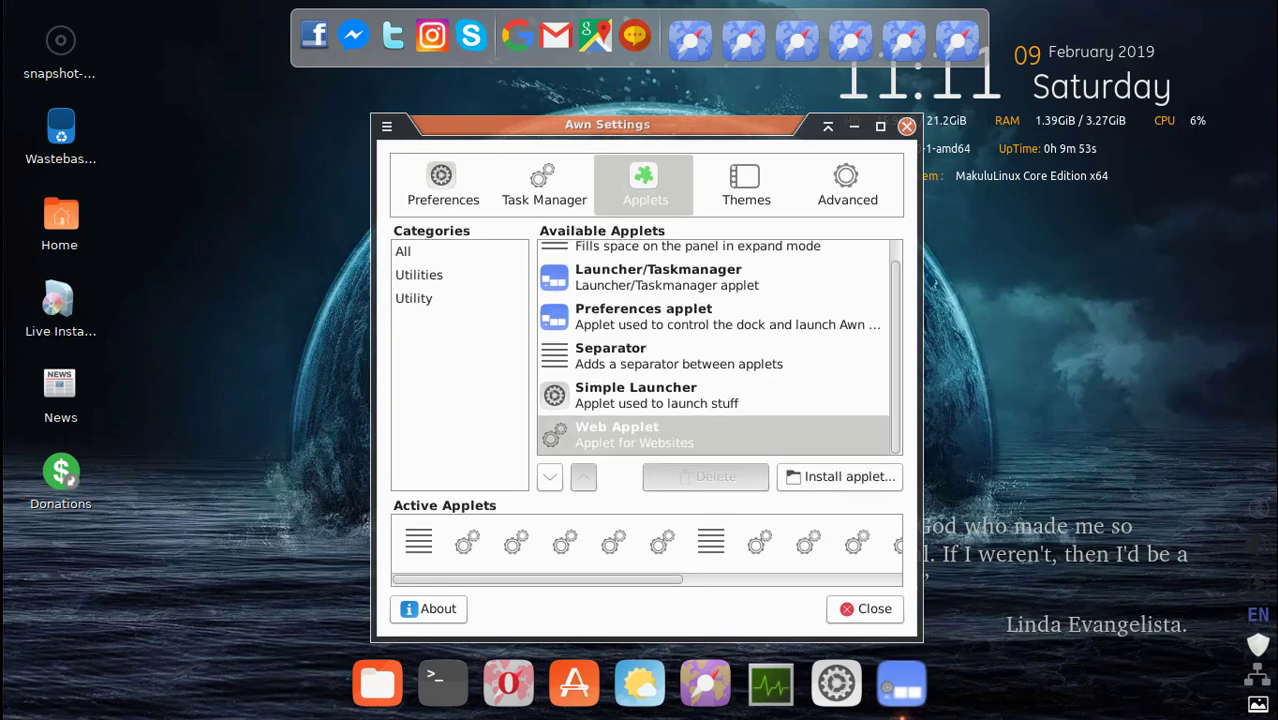
left_click_drag(560, 579, 706, 579)
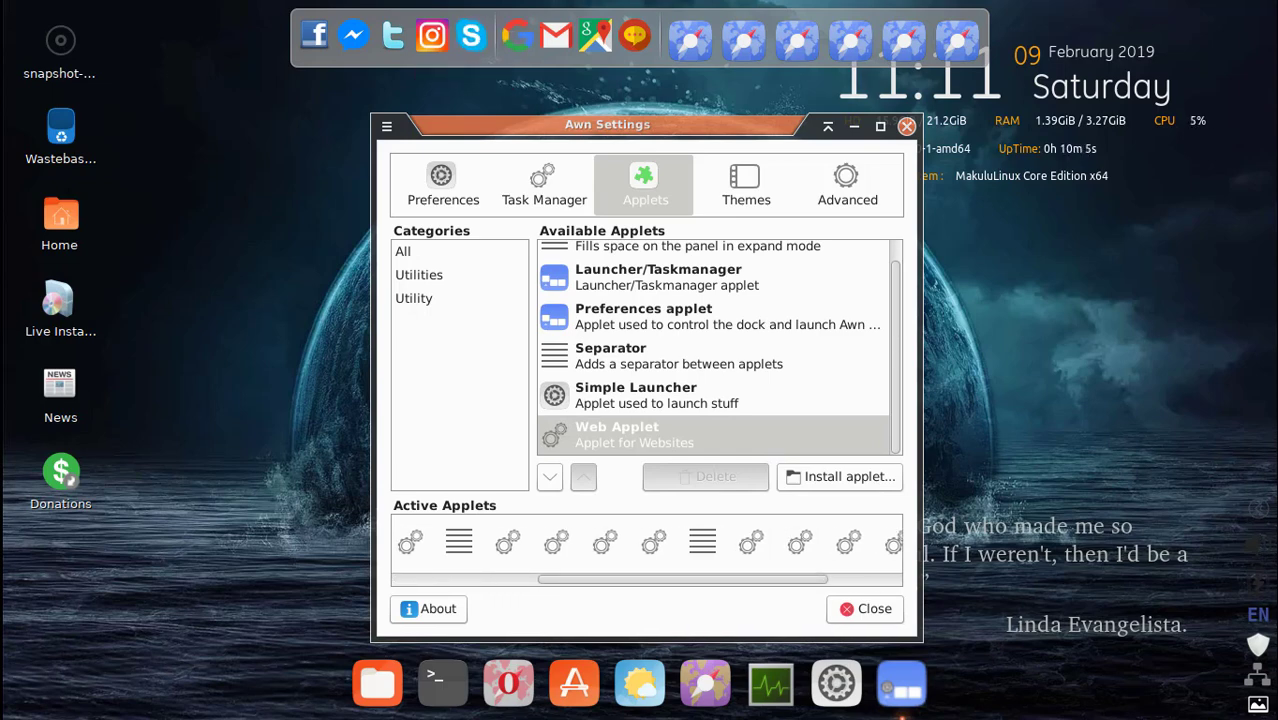
left_click(865, 608)
- Switch the Web Applets Panel off and back on, twice in a row
left_click(733, 713)
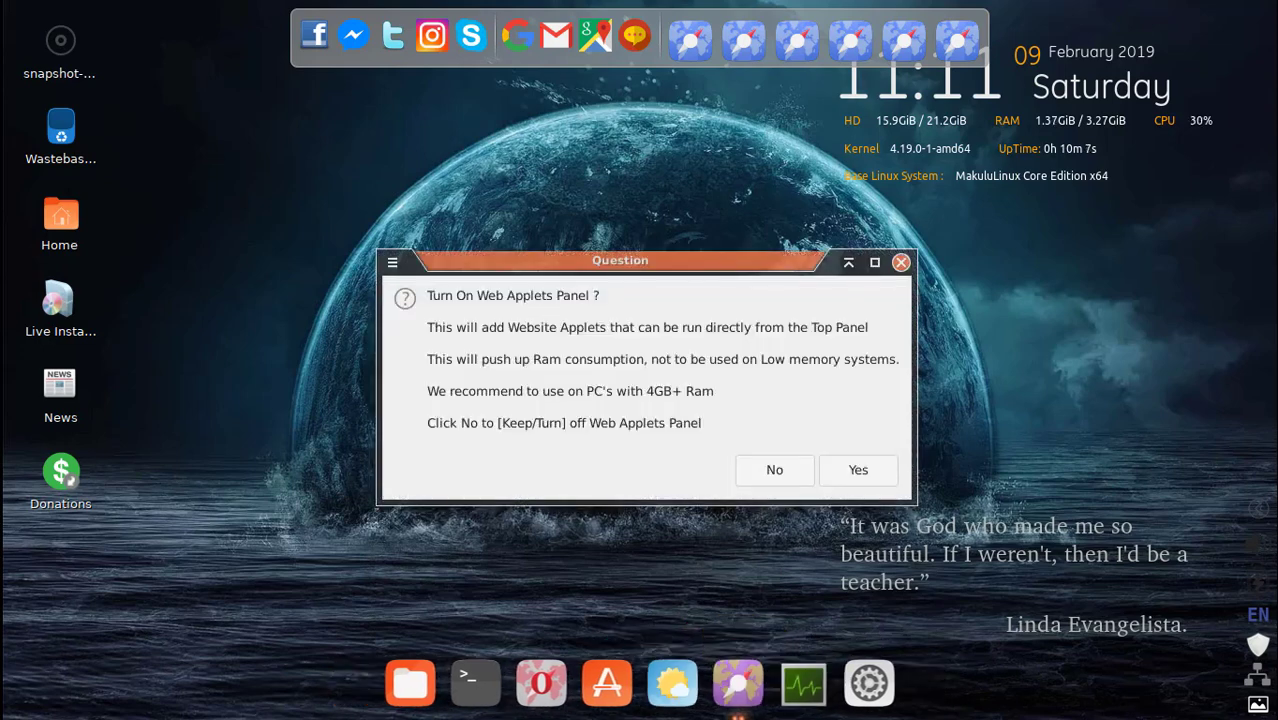
left_click(770, 469)
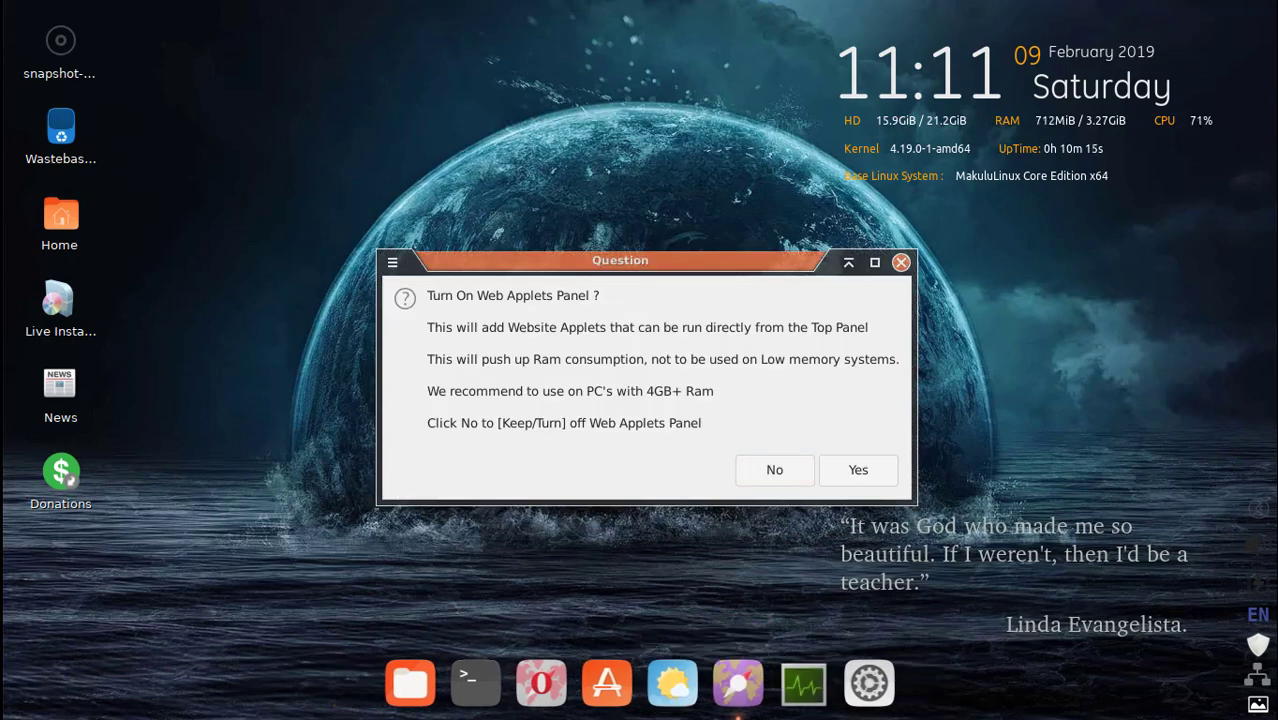
left_click(858, 470)
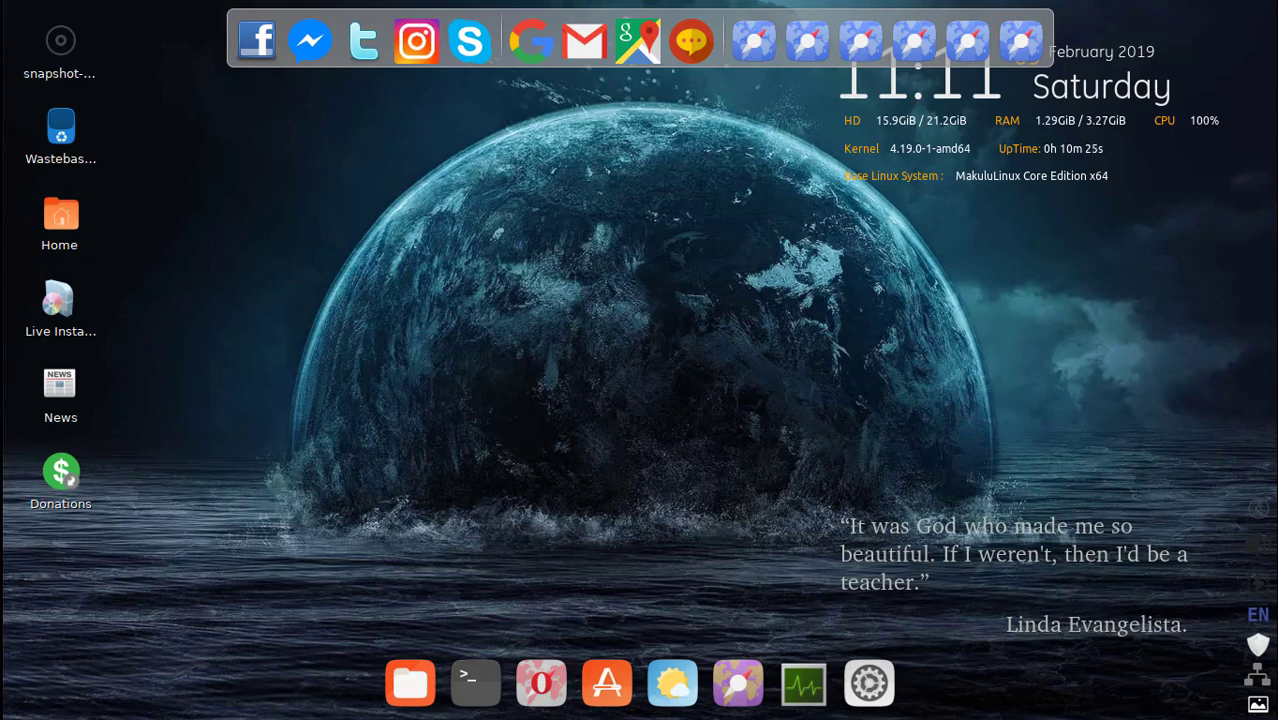
left_click(741, 660)
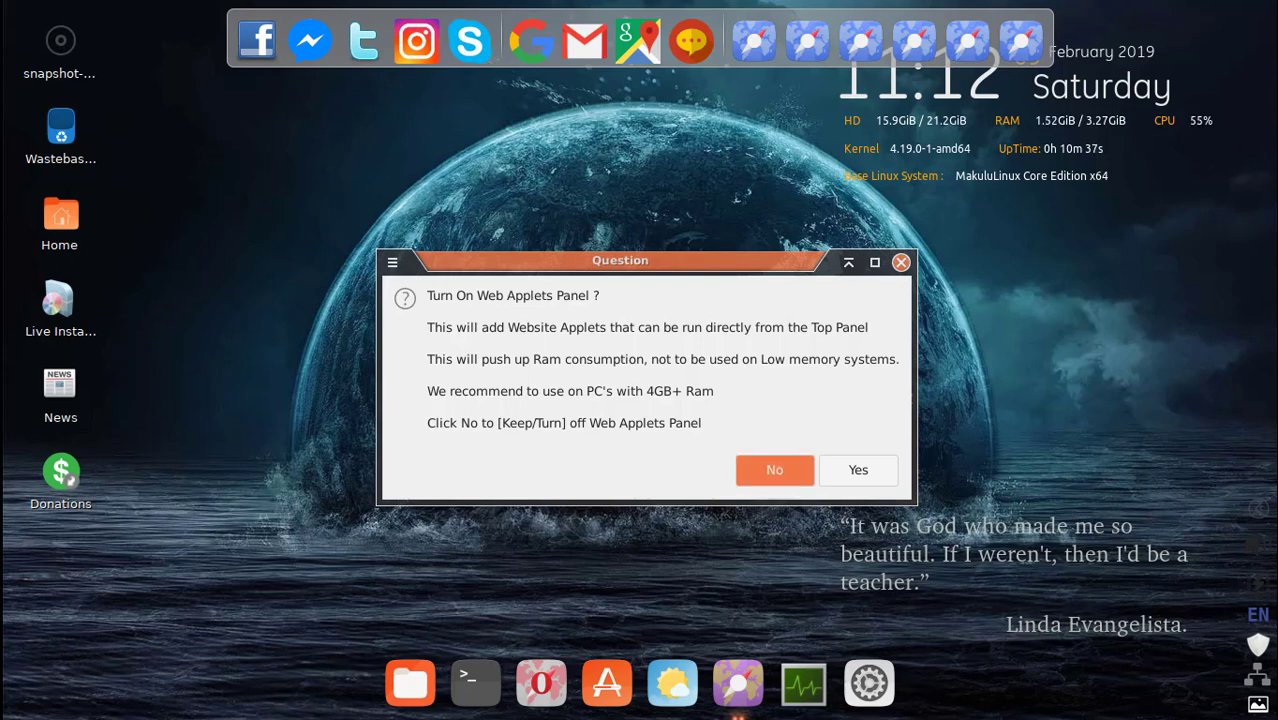
left_click(775, 470)
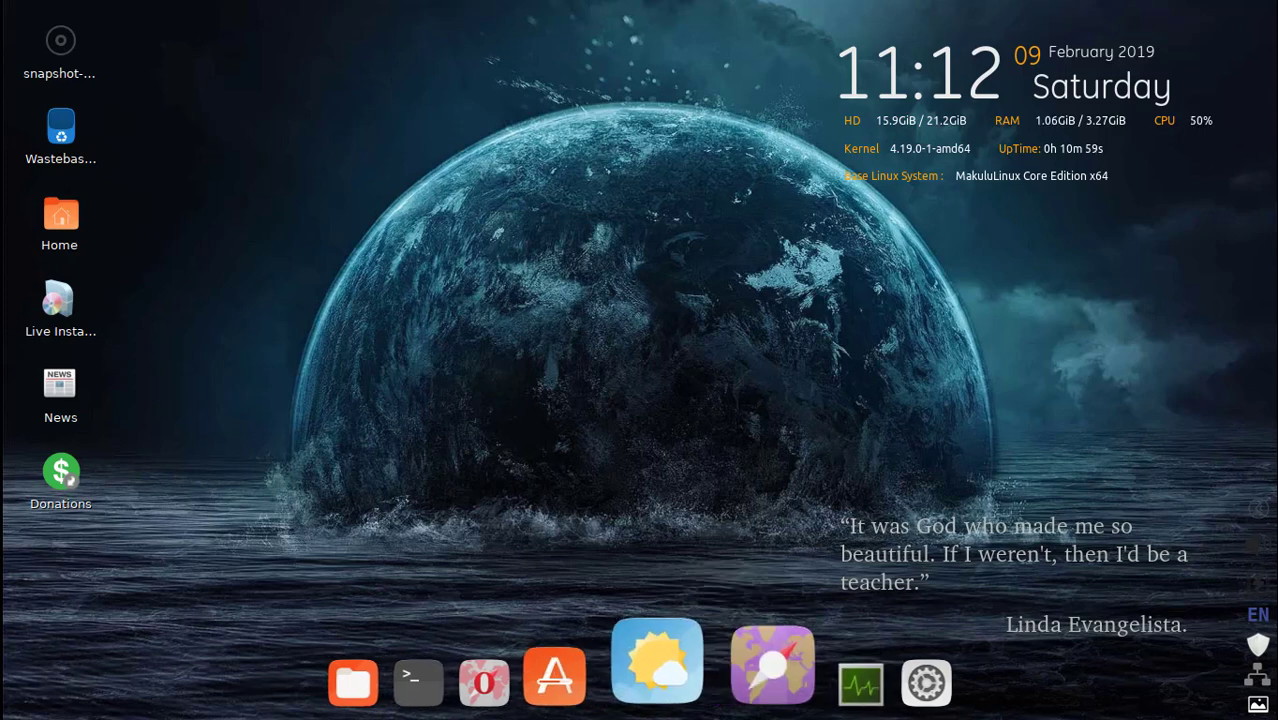
left_click(731, 684)
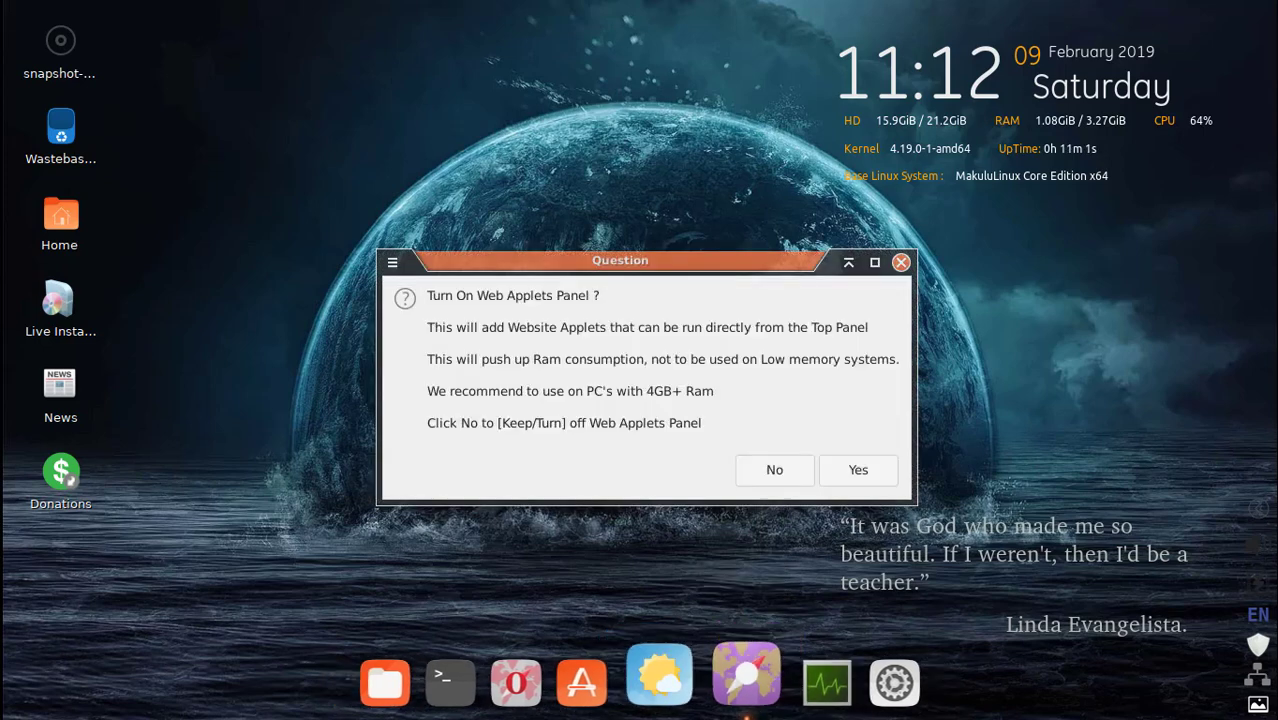
left_click(858, 470)
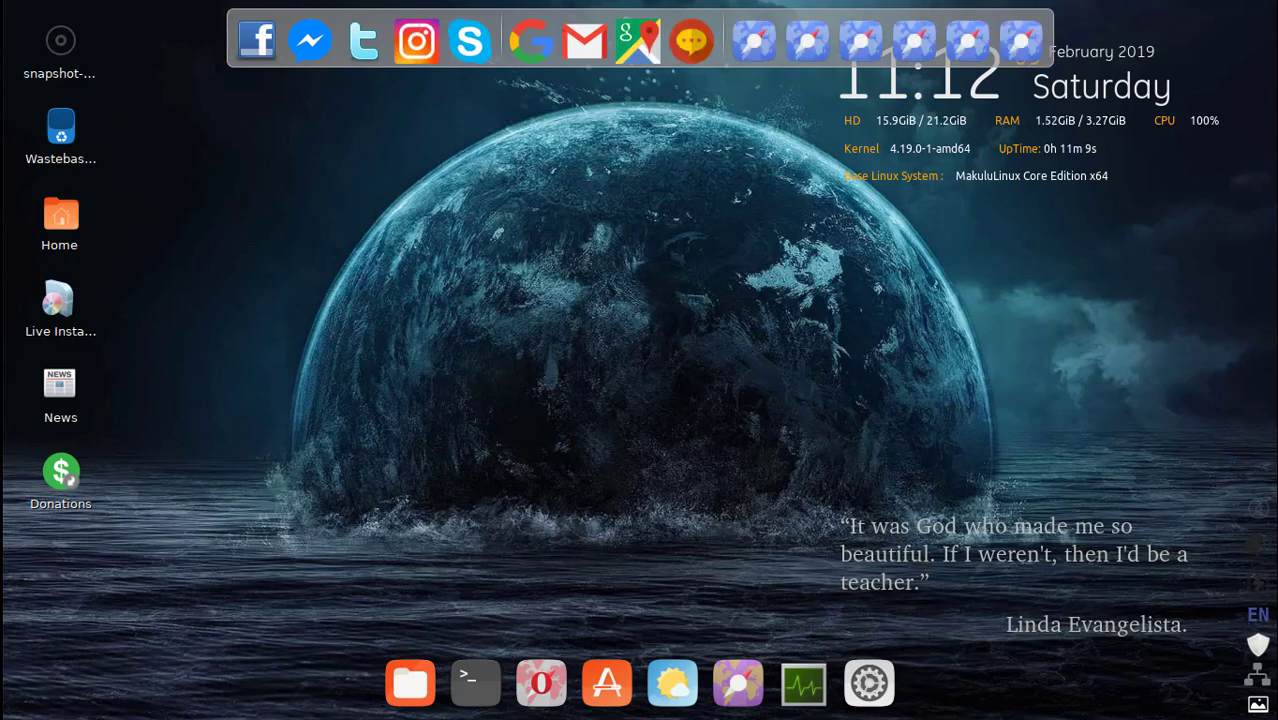
- View the Facebook, Messenger and Twitter web applets from the dock, closing each one after viewing
left_click(256, 40)
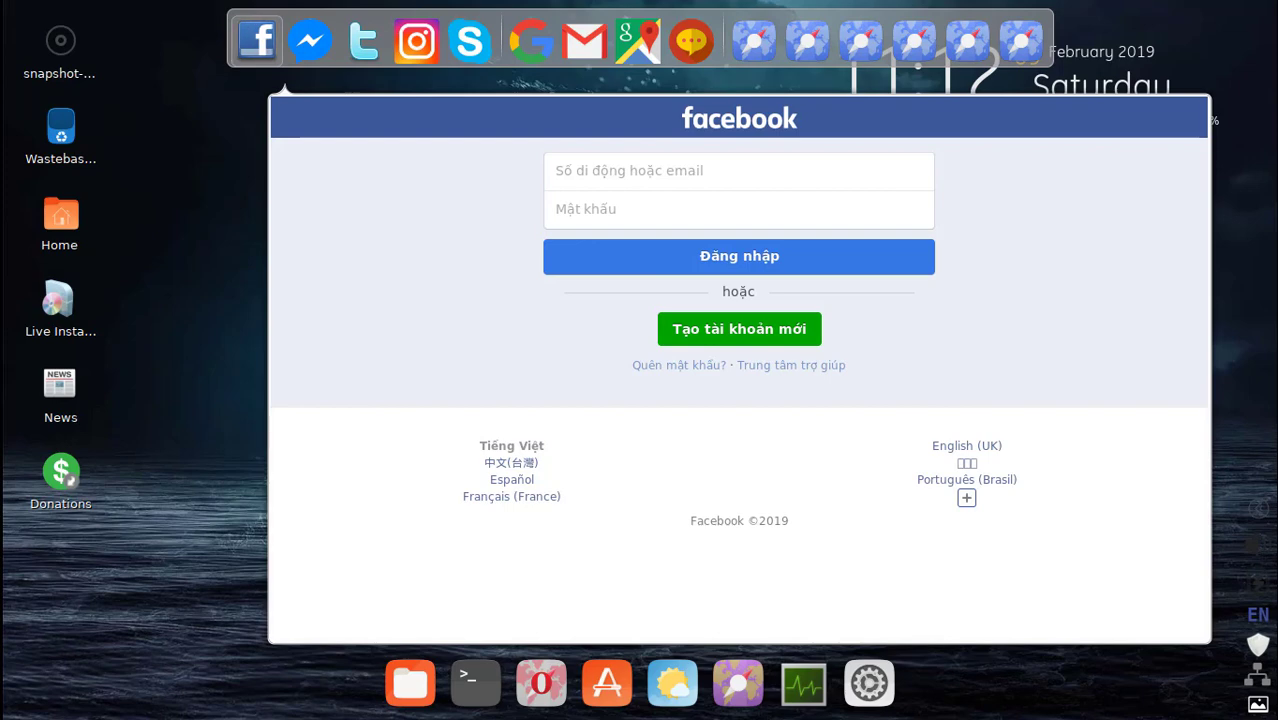
left_click(256, 40)
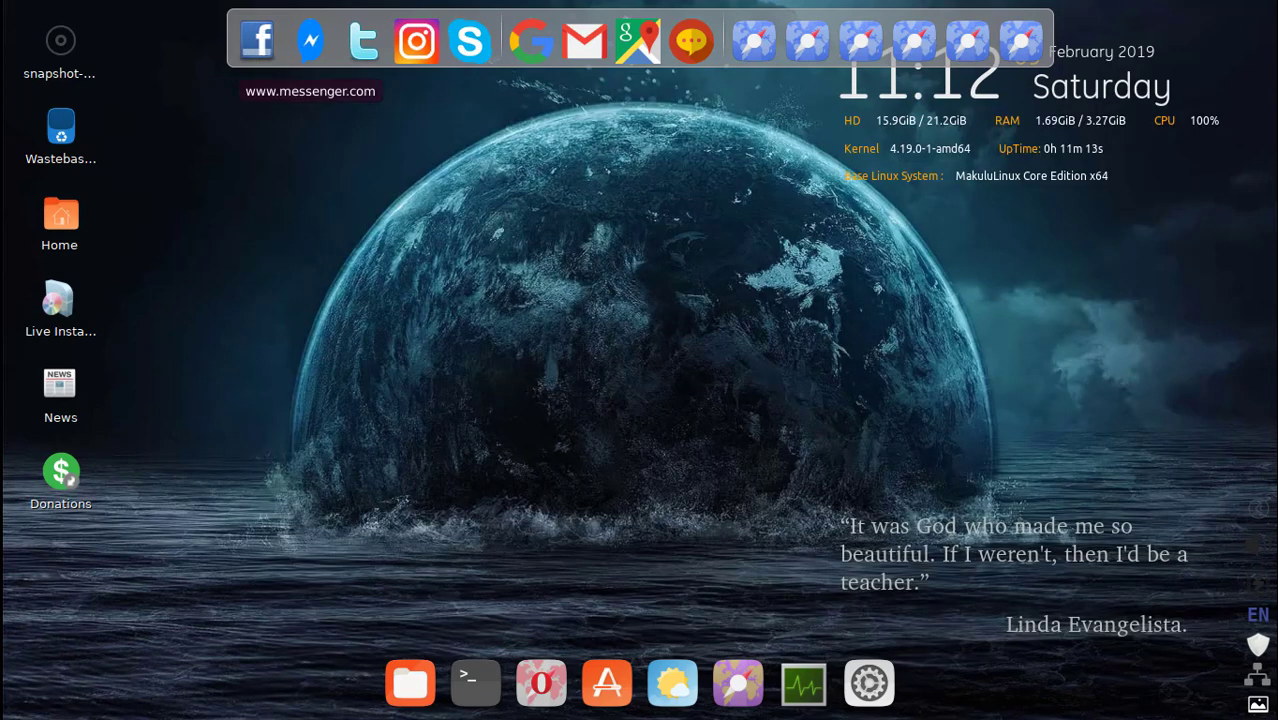
left_click(310, 40)
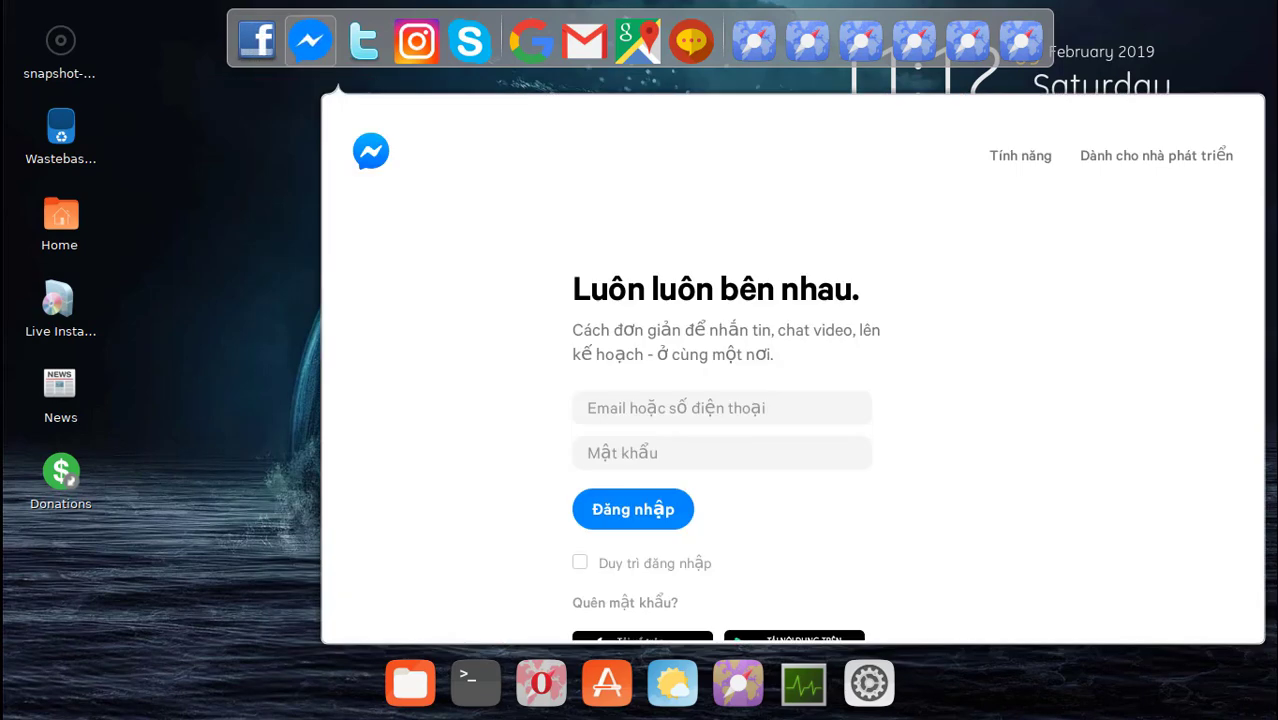
left_click(310, 40)
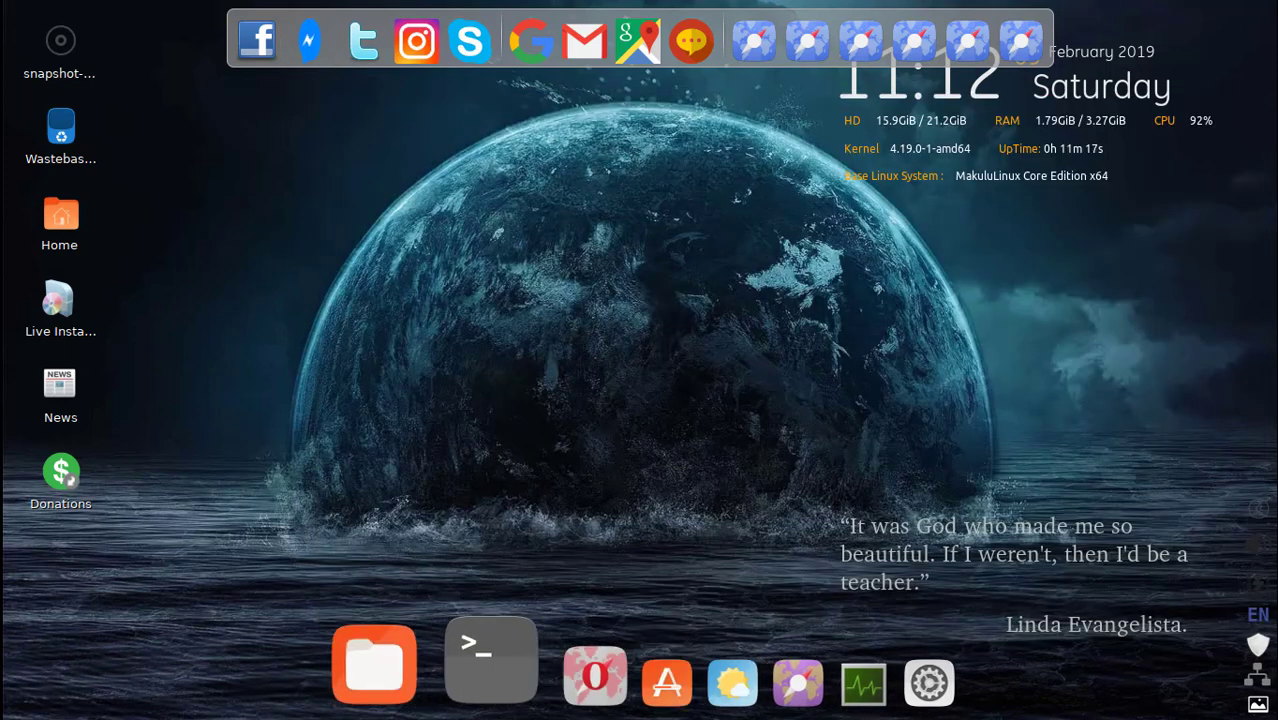
left_click(363, 40)
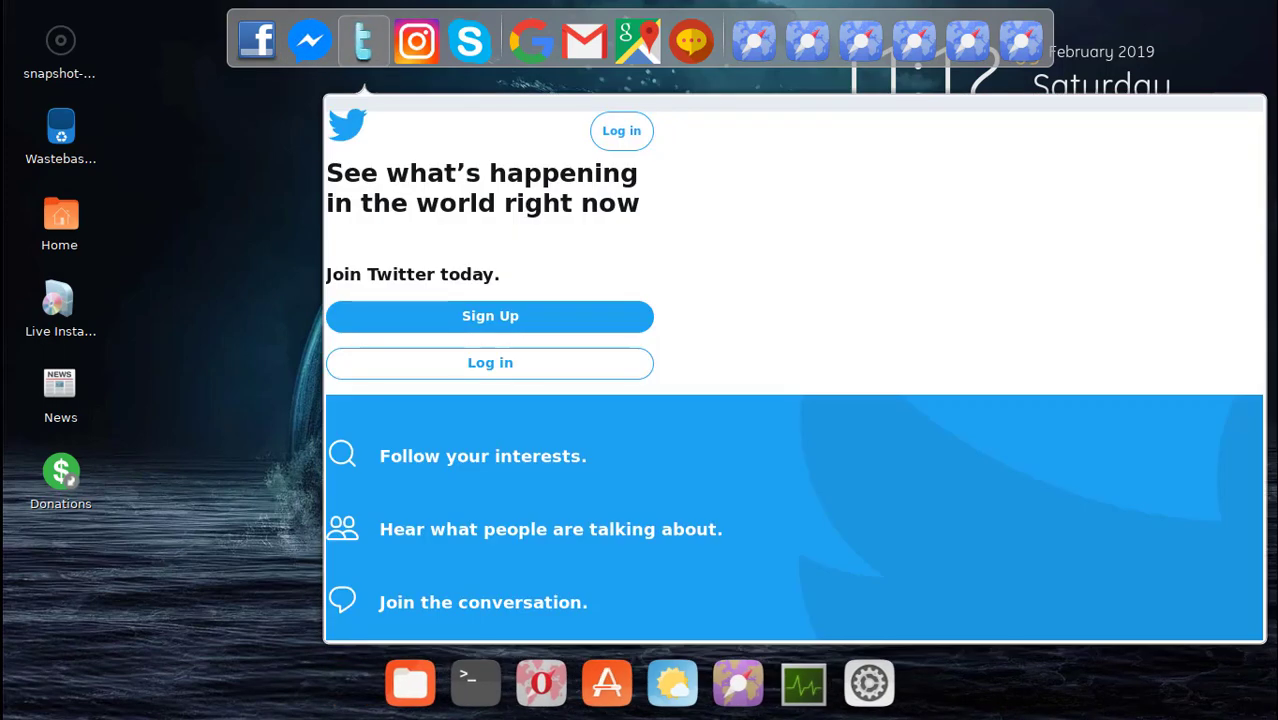
left_click(363, 40)
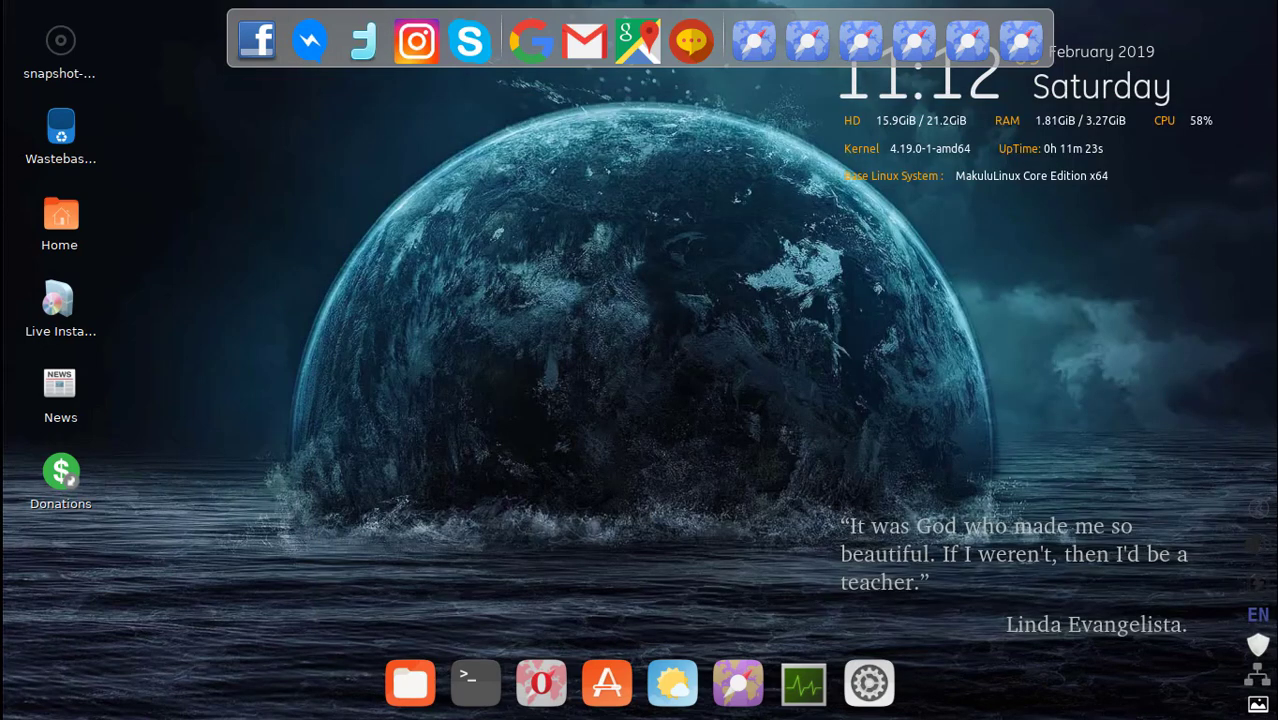
left_click(363, 40)
left_click(363, 40)
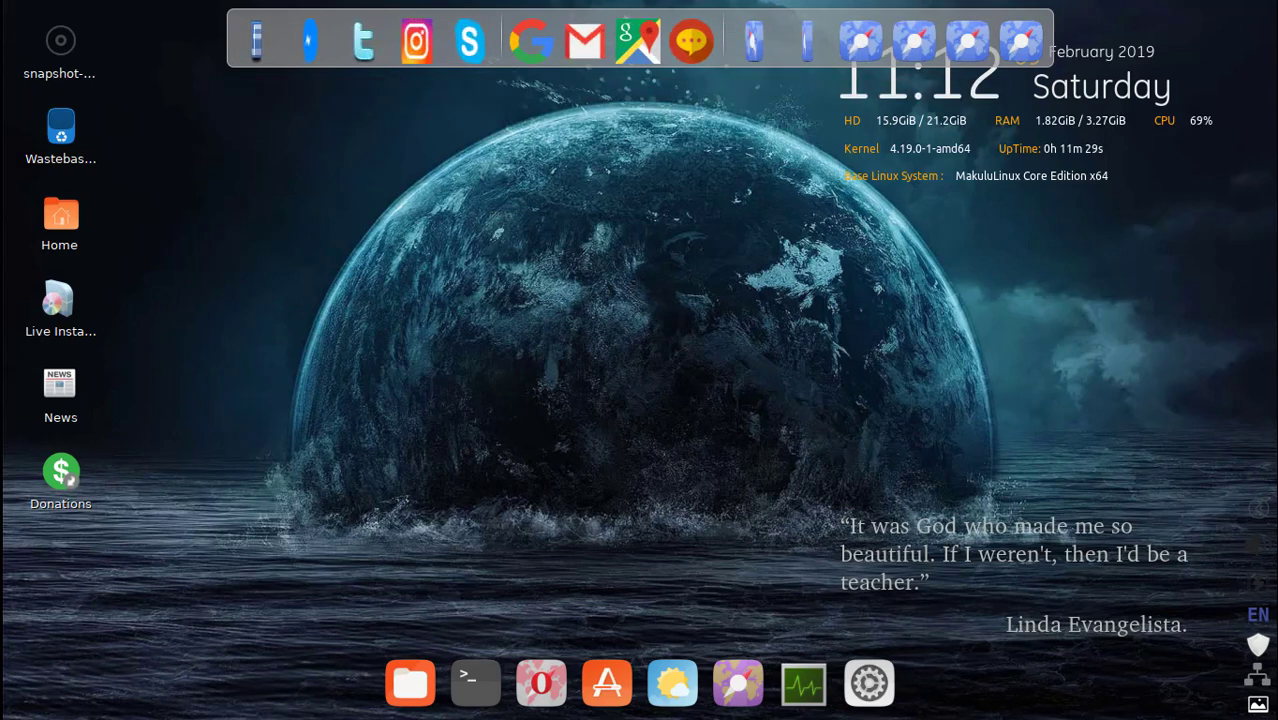
- Turn off the Web Applets Panel
right_click(585, 42)
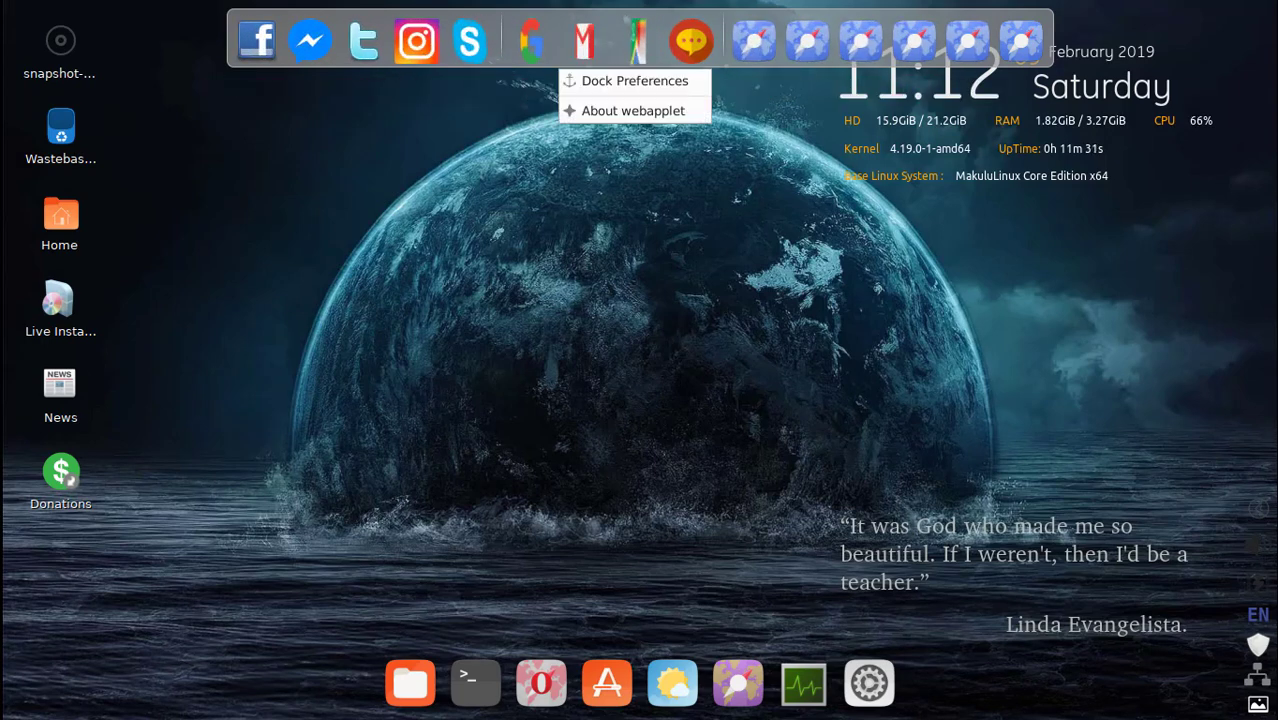
left_click(634, 81)
left_click(737, 675)
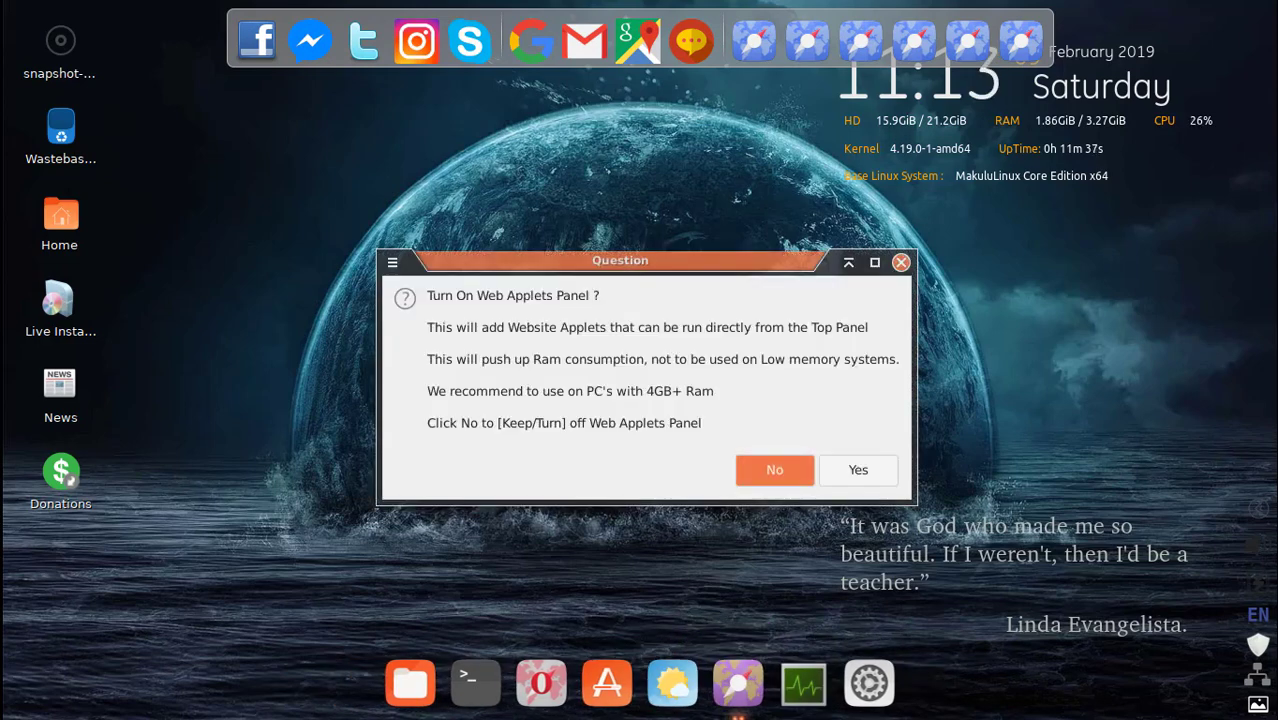
key("Return")
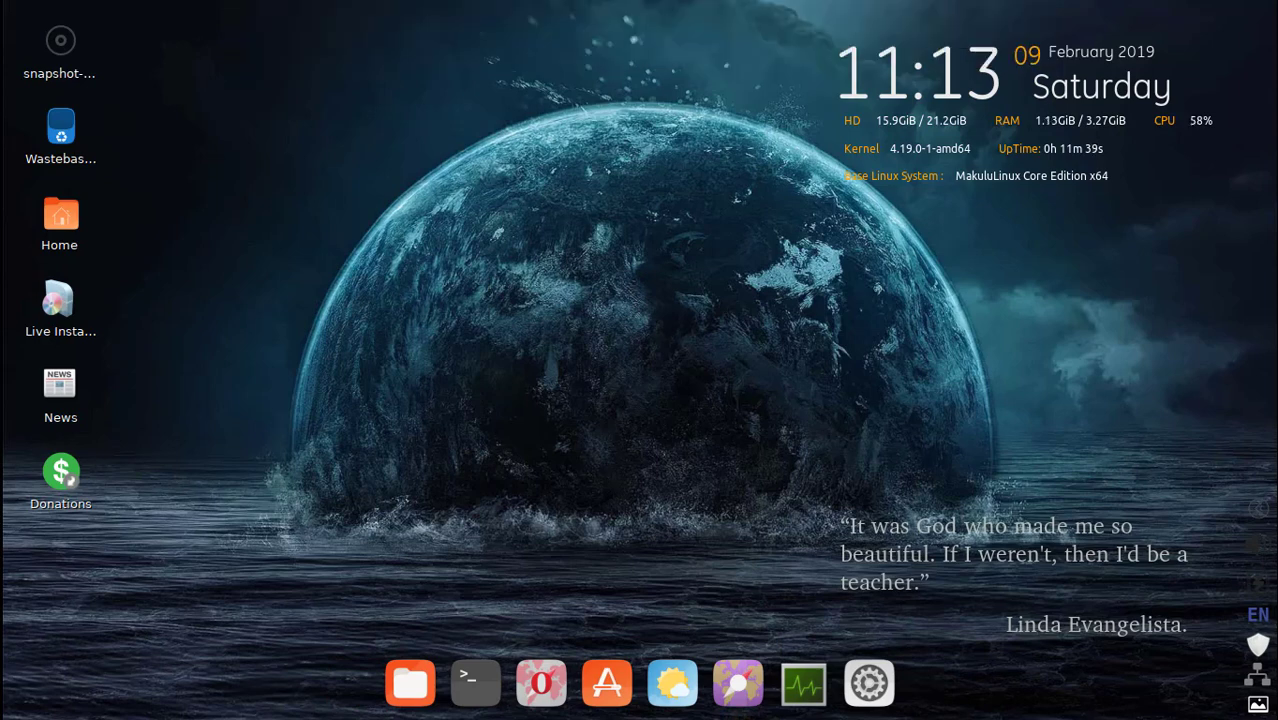